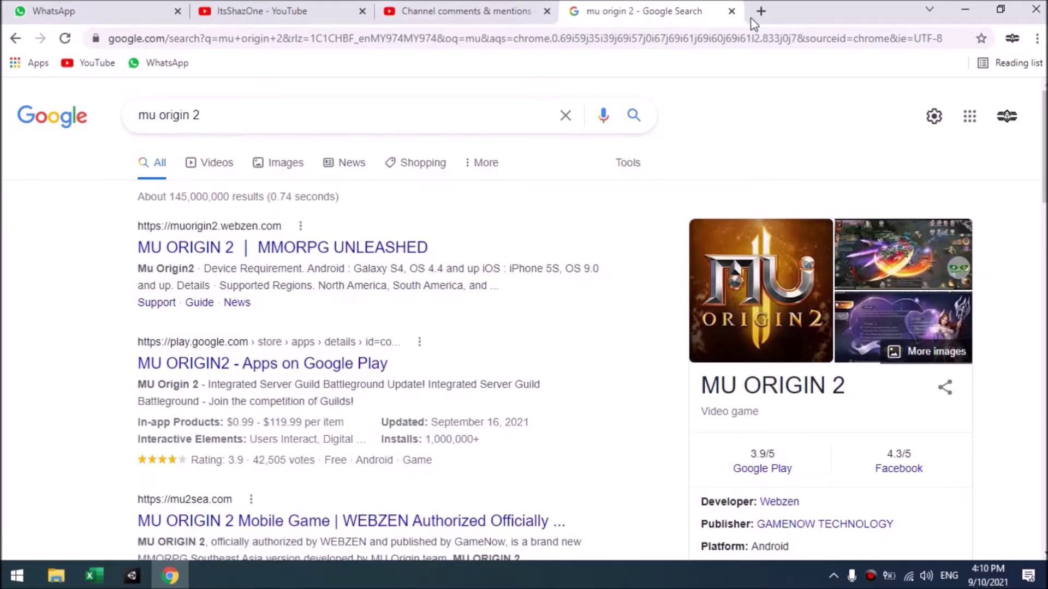
- Close the mu origin 2 search page and look over the YouTube channel's home page and uploads
{"action": "left_click", "coordinate": [732, 10]}
{"action": "left_click", "coordinate": [337, 96]}
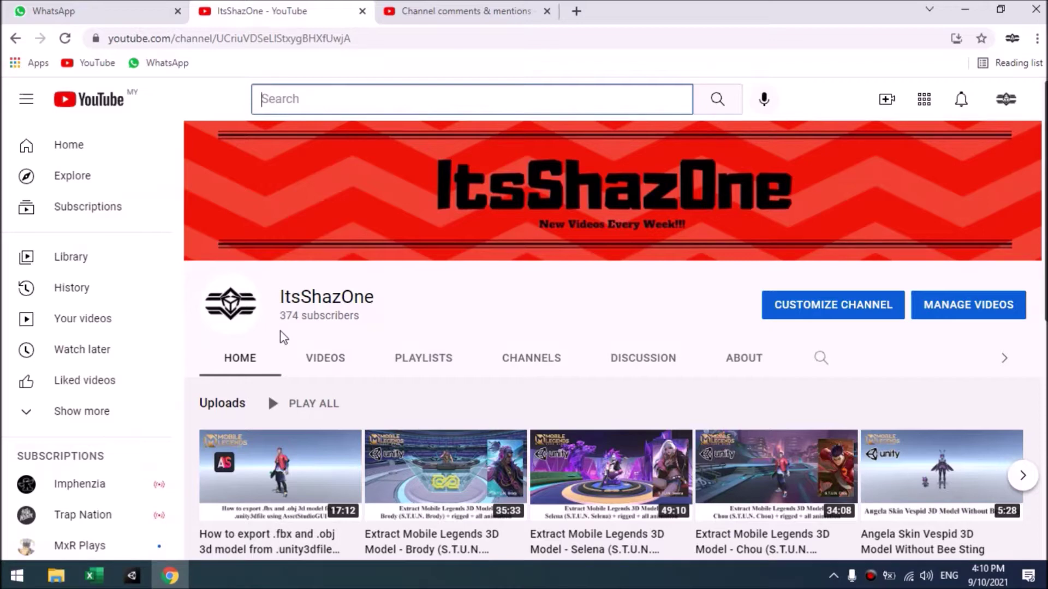
{"action": "left_click_drag", "start_coordinate": [283, 321], "coordinate": [381, 323]}
{"action": "left_click", "coordinate": [398, 310]}
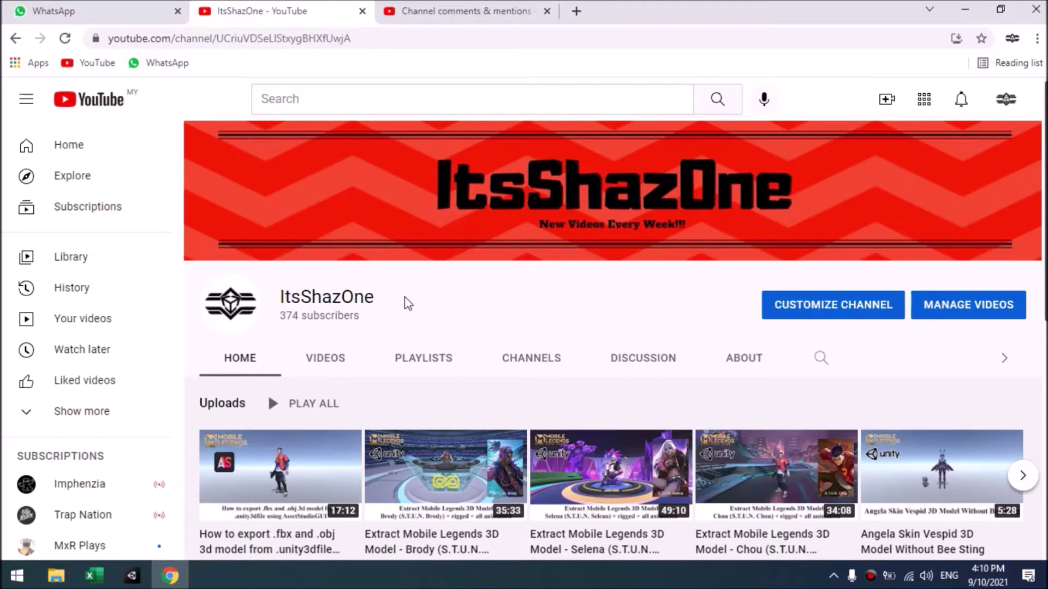
{"action": "scroll", "coordinate": [410, 304], "scroll_direction": "down", "scroll_amount": 3}
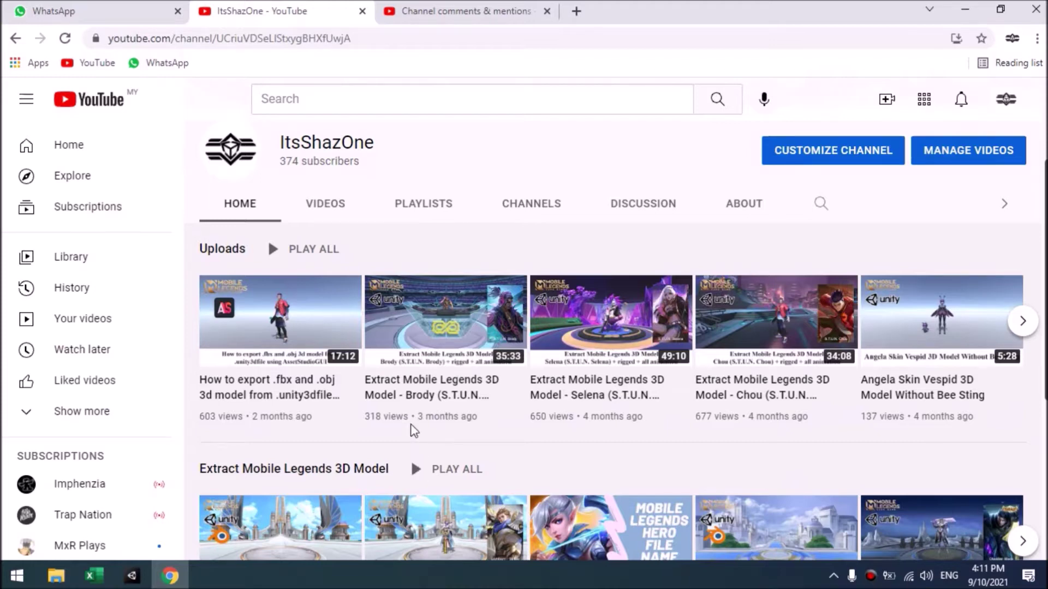
{"action": "mouse_move", "coordinate": [367, 424]}
{"action": "mouse_move", "coordinate": [327, 421]}
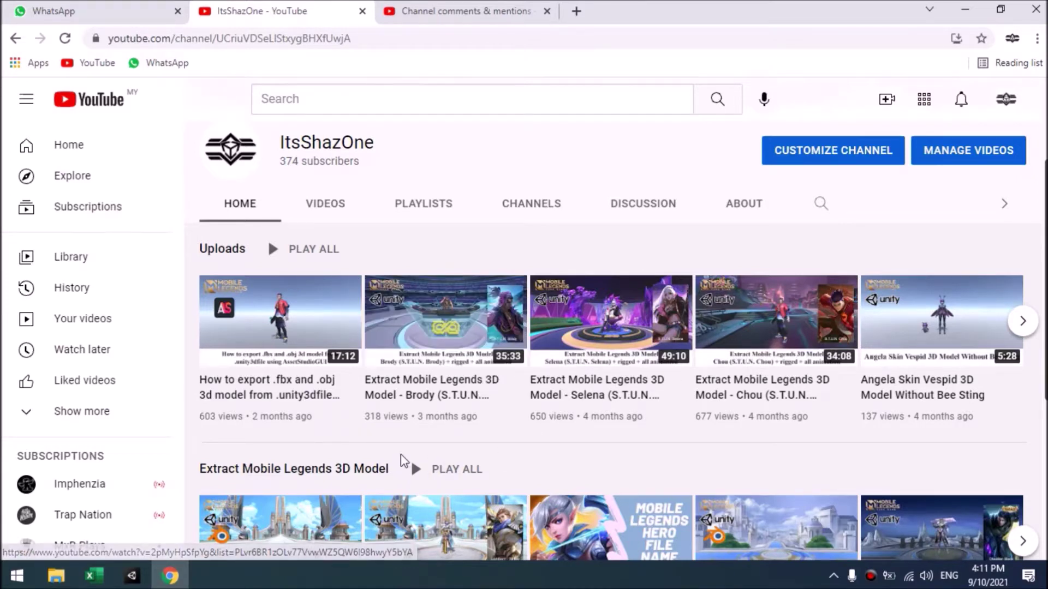
{"action": "scroll", "coordinate": [407, 457], "scroll_direction": "up", "scroll_amount": 3}
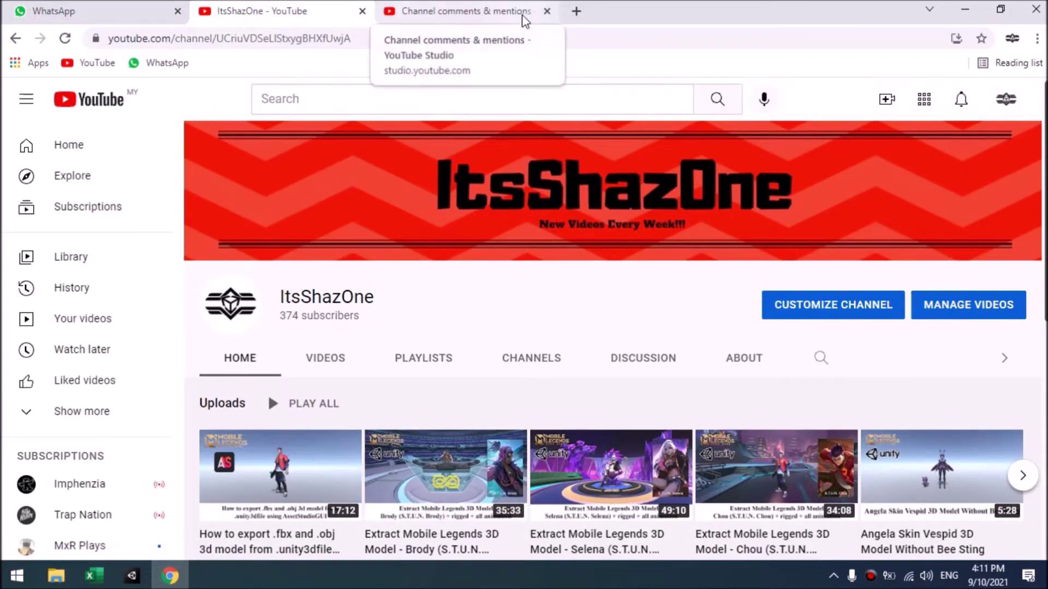
- Close the web browser and refresh the desktop
{"action": "key", "text": "alt+F4"}
{"action": "right_click", "coordinate": [417, 288]}
{"action": "left_click", "coordinate": [445, 334]}
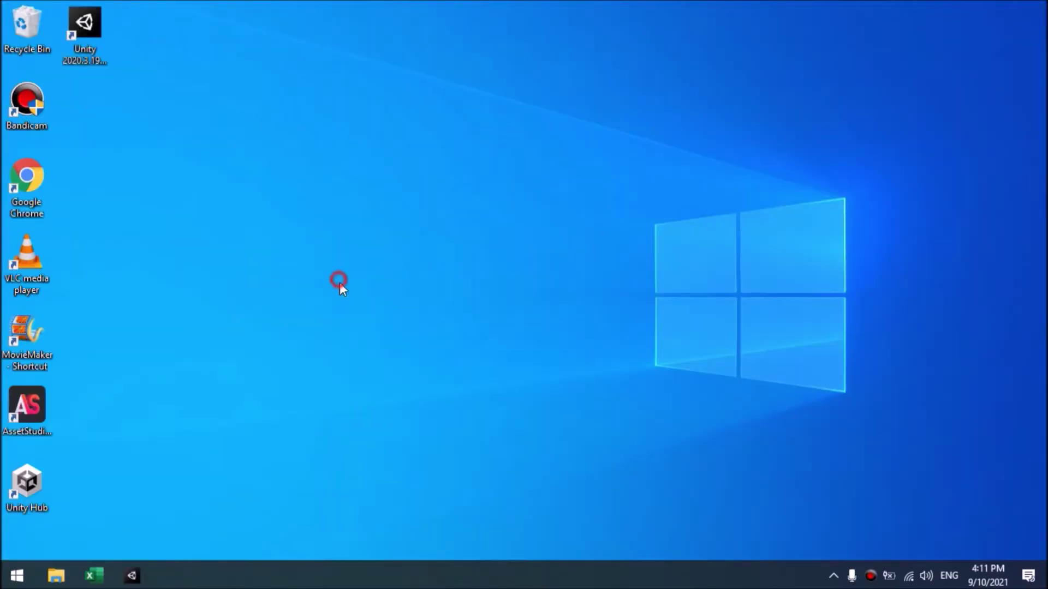
- In File Explorer, open the Android data folder in the internal shared storage of the realme C21Y phone
{"action": "left_click", "coordinate": [60, 580]}
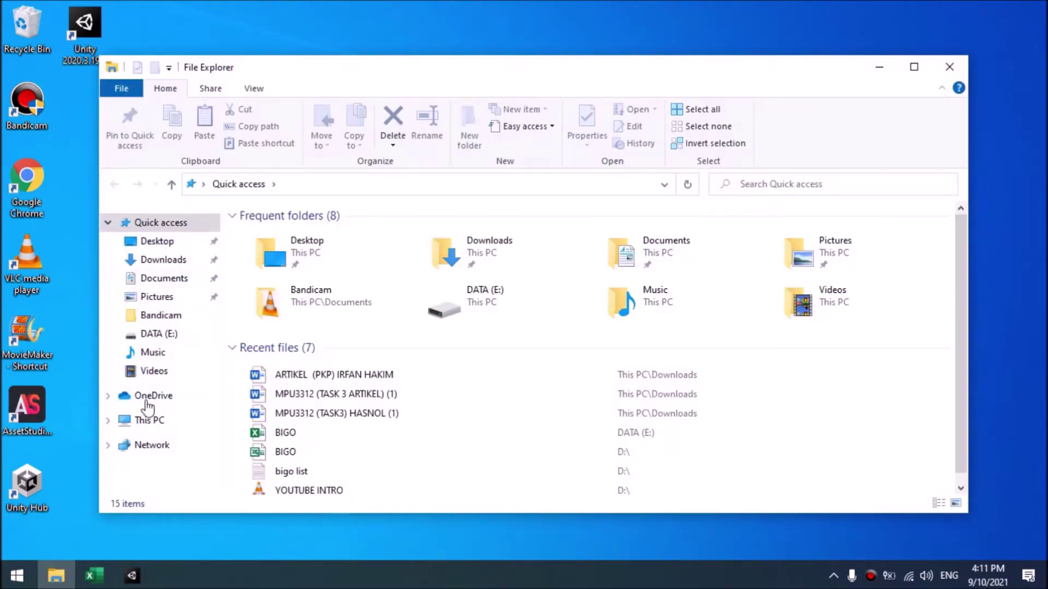
{"action": "left_click", "coordinate": [159, 420]}
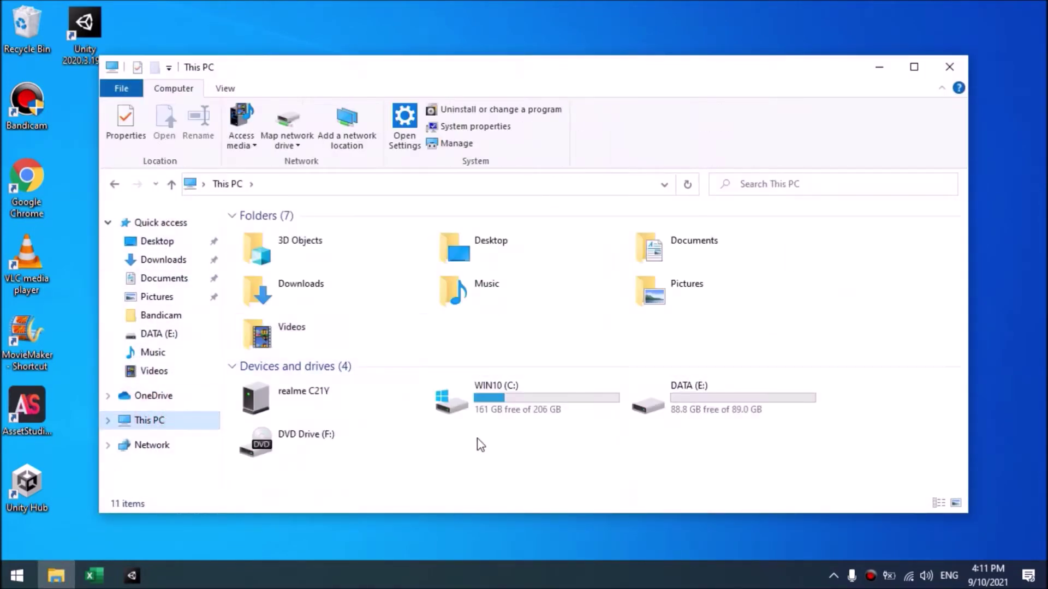
{"action": "left_click", "coordinate": [325, 408]}
{"action": "double_click", "coordinate": [325, 408]}
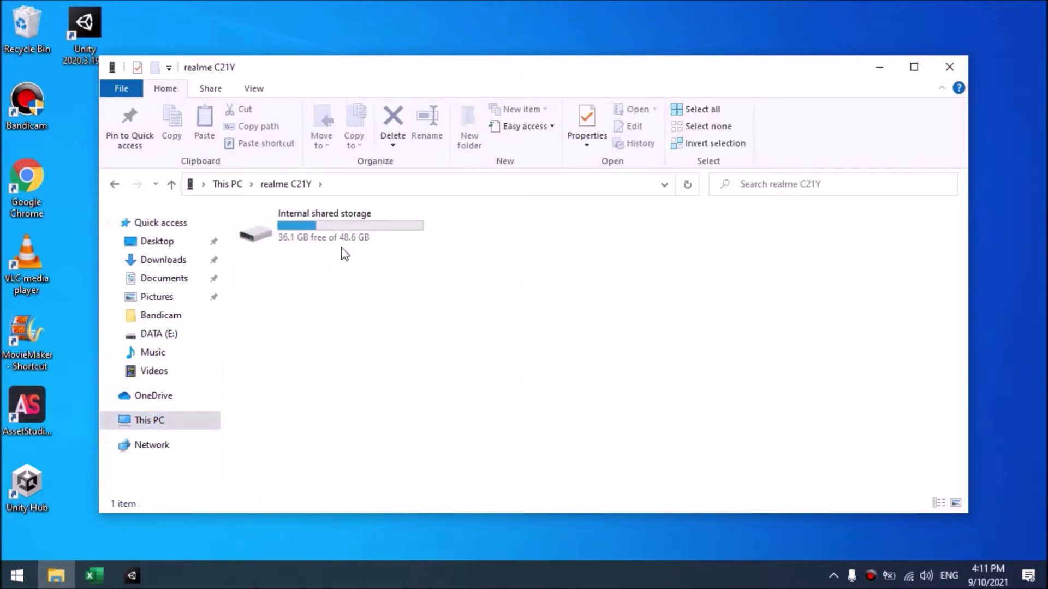
{"action": "double_click", "coordinate": [332, 222]}
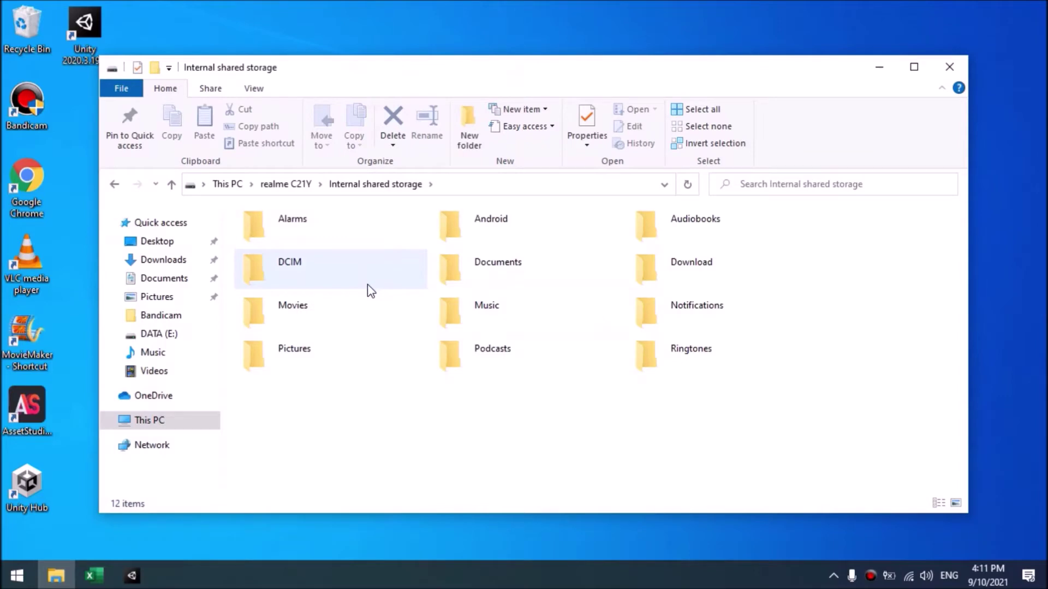
{"action": "double_click", "coordinate": [459, 236]}
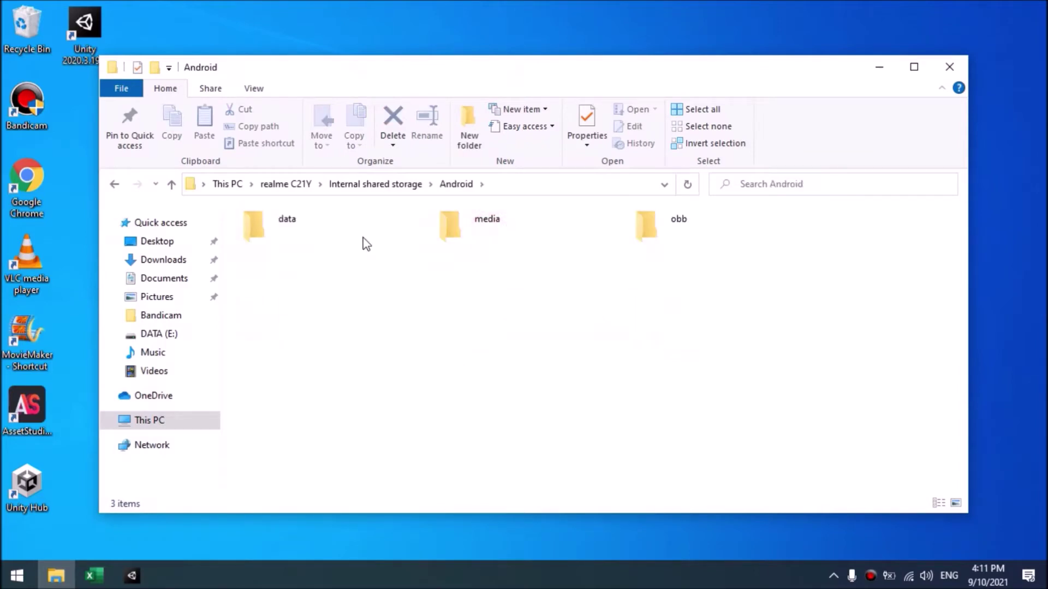
{"action": "double_click", "coordinate": [351, 229]}
{"action": "scroll", "coordinate": [393, 382], "scroll_direction": "down", "scroll_amount": 3}
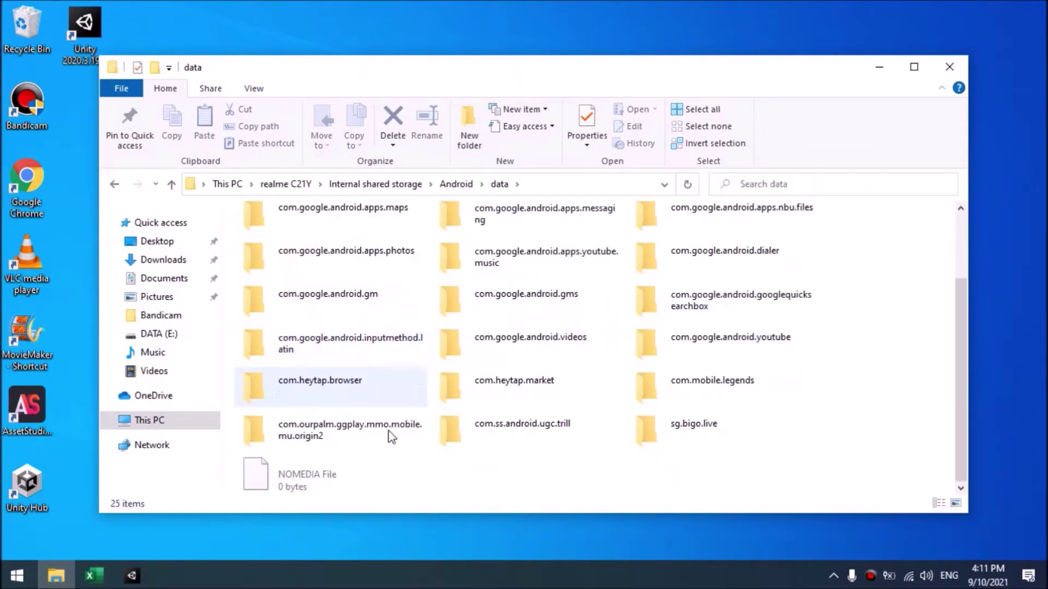
- Open the Equip folder under com.ourpalm.ggplay.mmo.mobile.mu.origin2, files, and maximize the window
{"action": "left_click", "coordinate": [320, 431]}
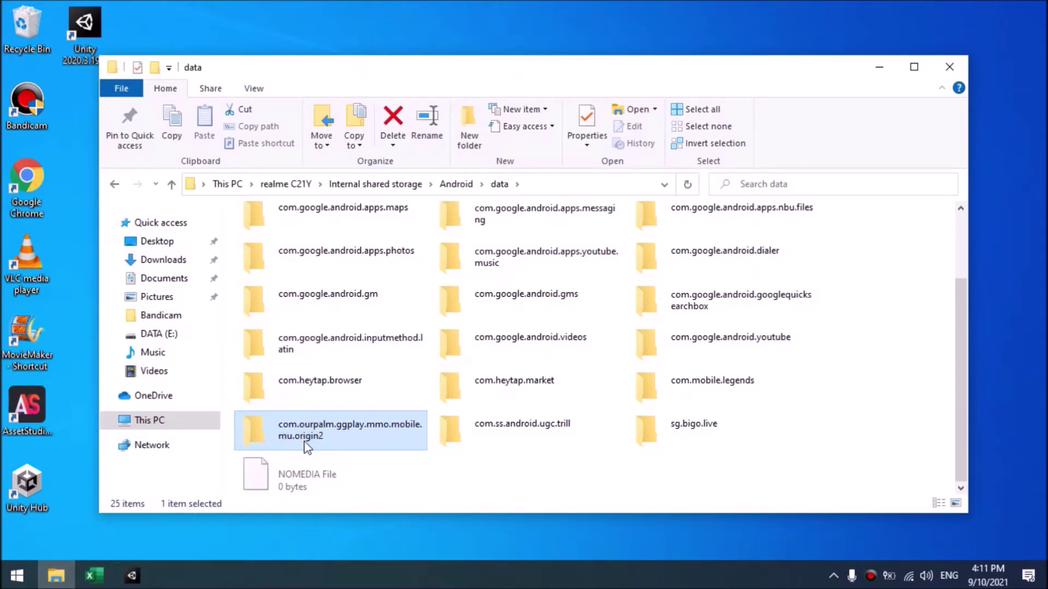
{"action": "double_click", "coordinate": [356, 434]}
{"action": "double_click", "coordinate": [486, 223]}
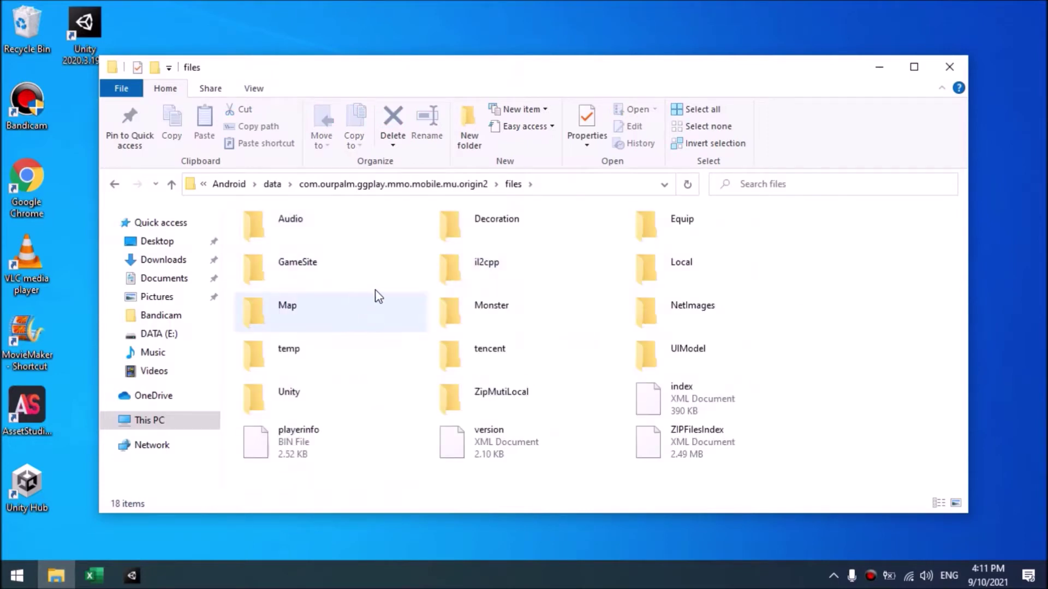
{"action": "double_click", "coordinate": [647, 219]}
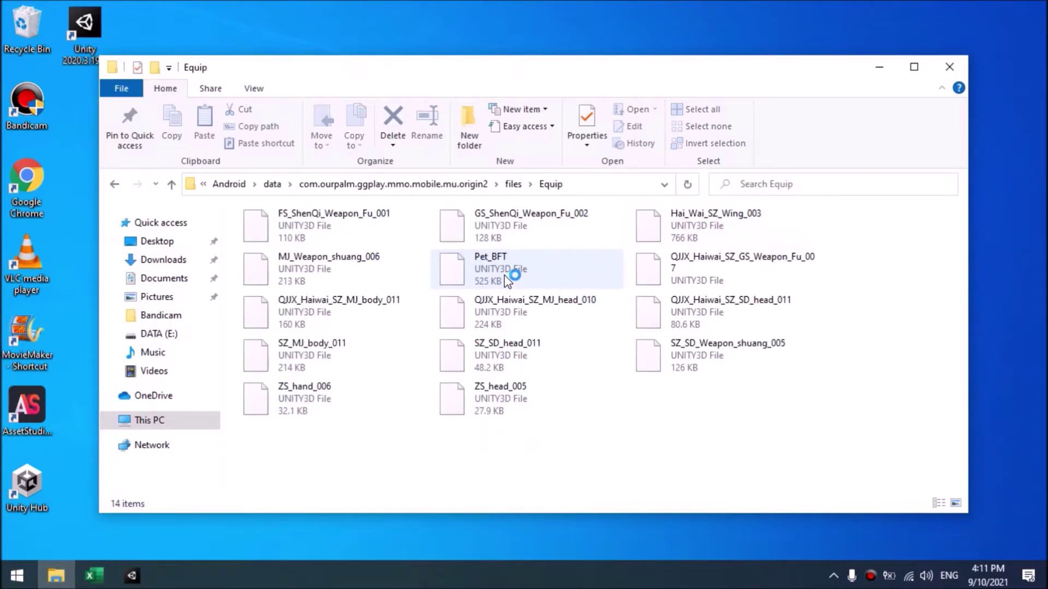
{"action": "left_click", "coordinate": [915, 67]}
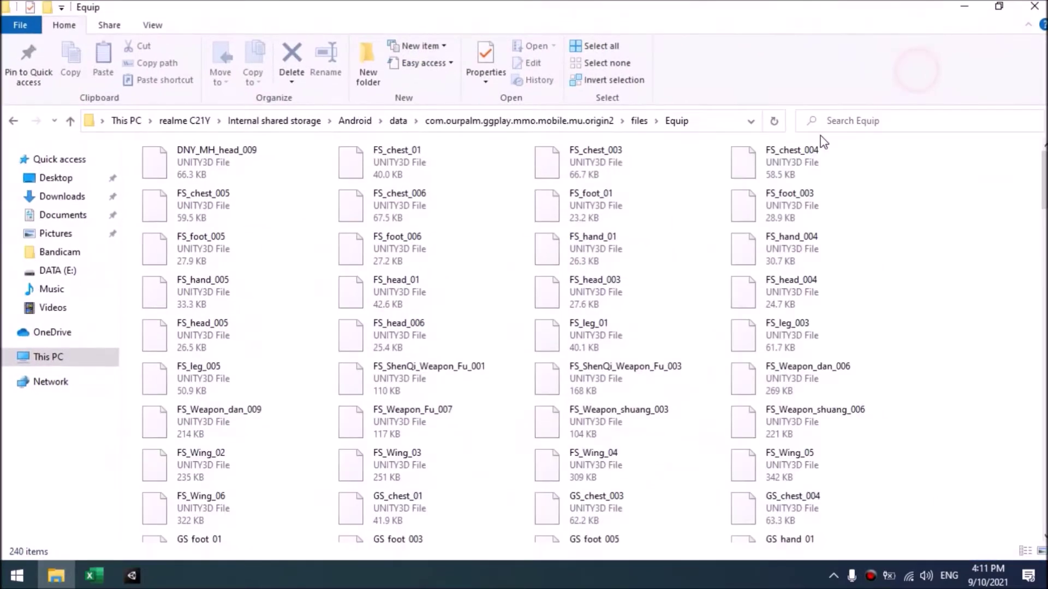
- Search the Equip folder for "wing" and select all the matching files
{"action": "left_click", "coordinate": [840, 126]}
{"action": "type", "text": "wing"}
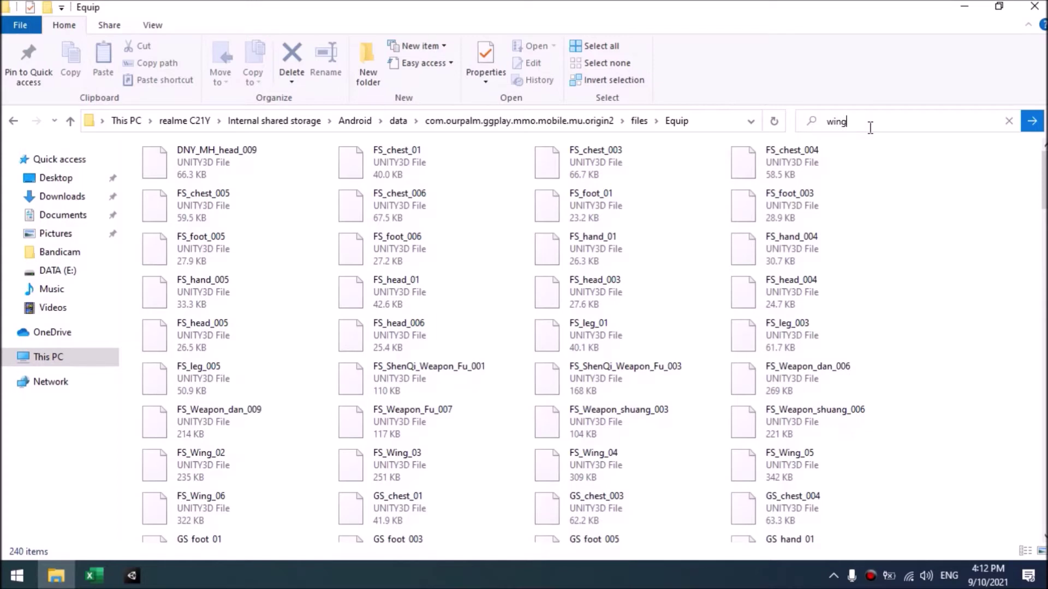
{"action": "left_click", "coordinate": [1031, 122]}
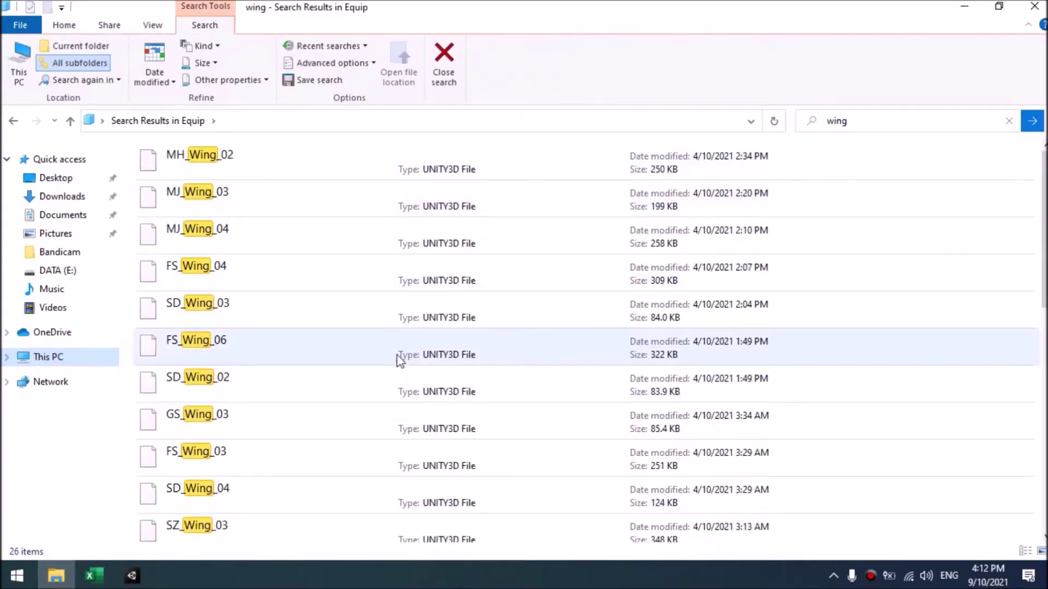
{"action": "scroll", "coordinate": [376, 254], "scroll_direction": "down", "scroll_amount": 10}
{"action": "scroll", "coordinate": [377, 254], "scroll_direction": "up", "scroll_amount": 10}
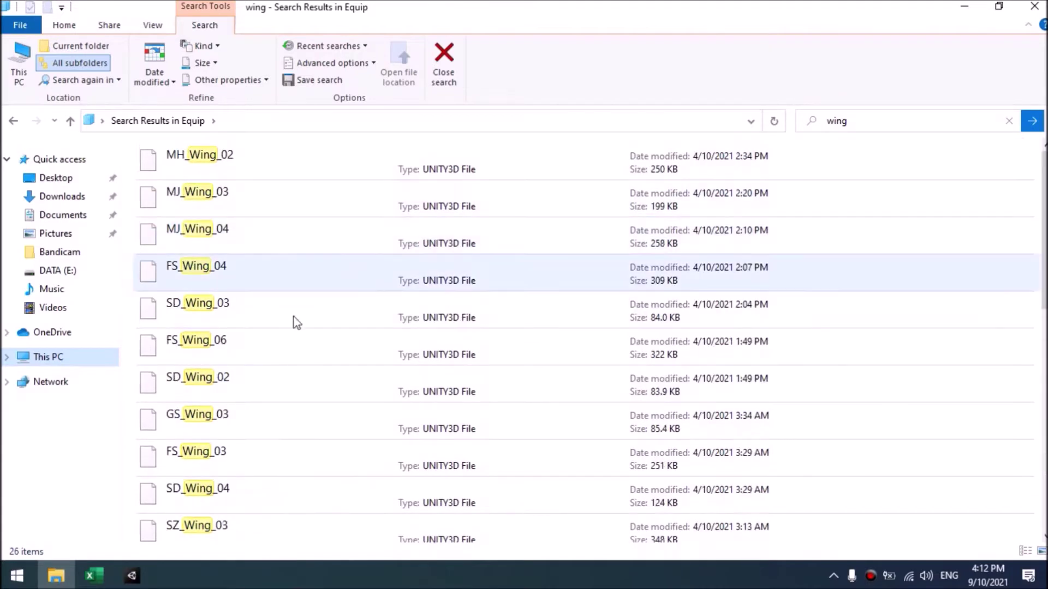
{"action": "left_click", "coordinate": [356, 253]}
{"action": "key", "text": "ctrl+a"}
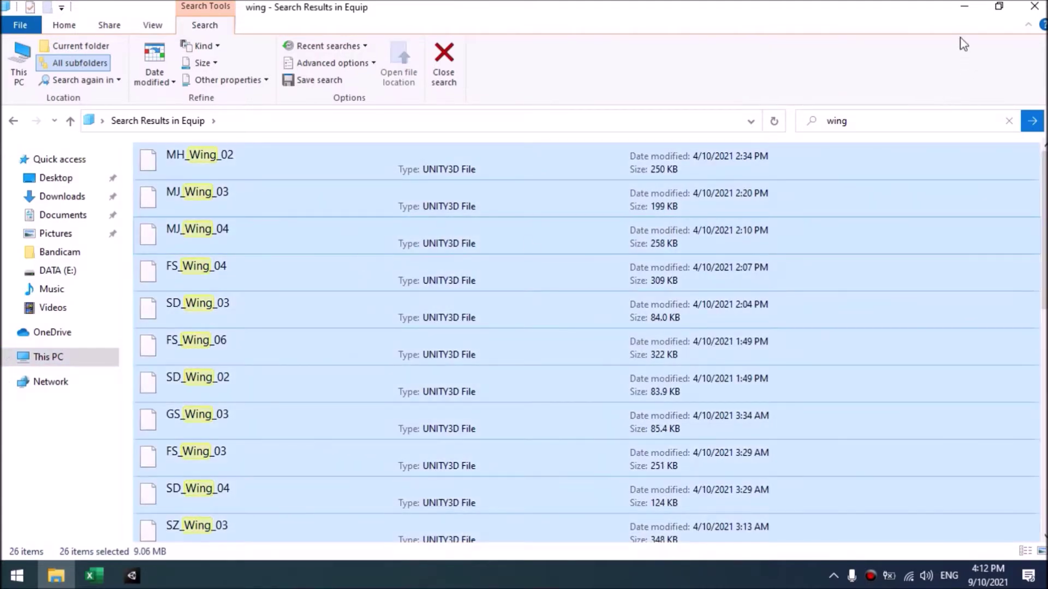
- Create a folder with the default name New folder on the desktop and open it in a maximized window
{"action": "left_click", "coordinate": [964, 7]}
{"action": "right_click", "coordinate": [261, 234]}
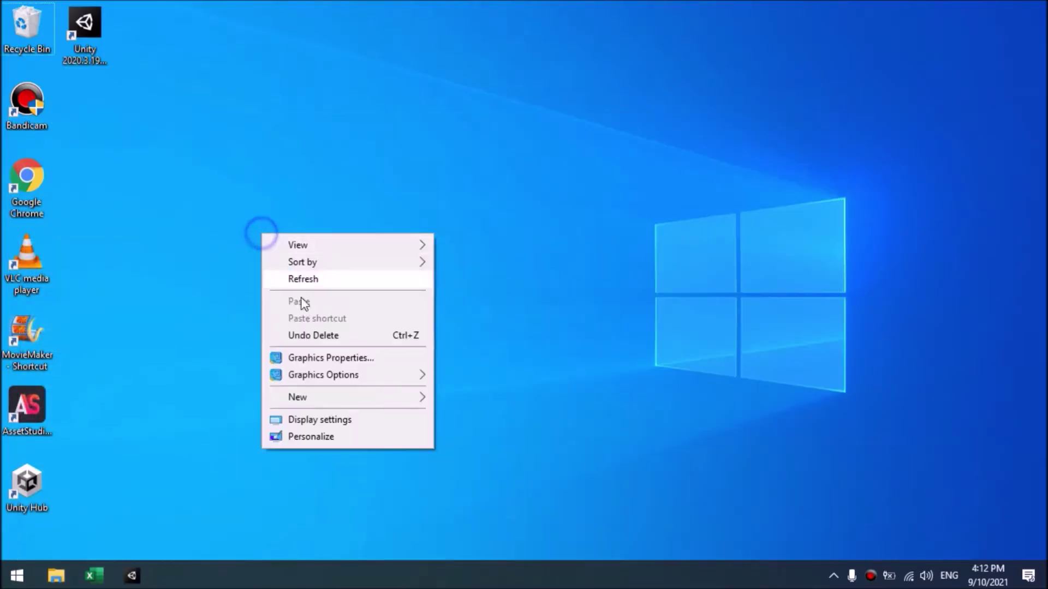
{"action": "mouse_move", "coordinate": [323, 397]}
{"action": "left_click", "coordinate": [493, 186]}
{"action": "key", "text": "Return"}
{"action": "double_click", "coordinate": [79, 101]}
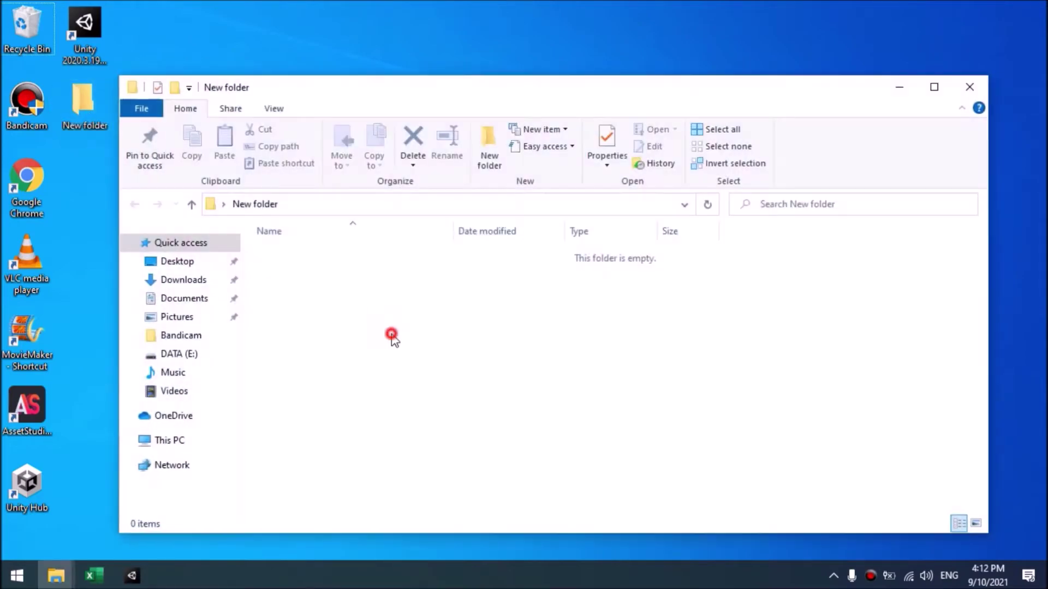
{"action": "double_click", "coordinate": [439, 87]}
{"action": "left_click", "coordinate": [410, 317]}
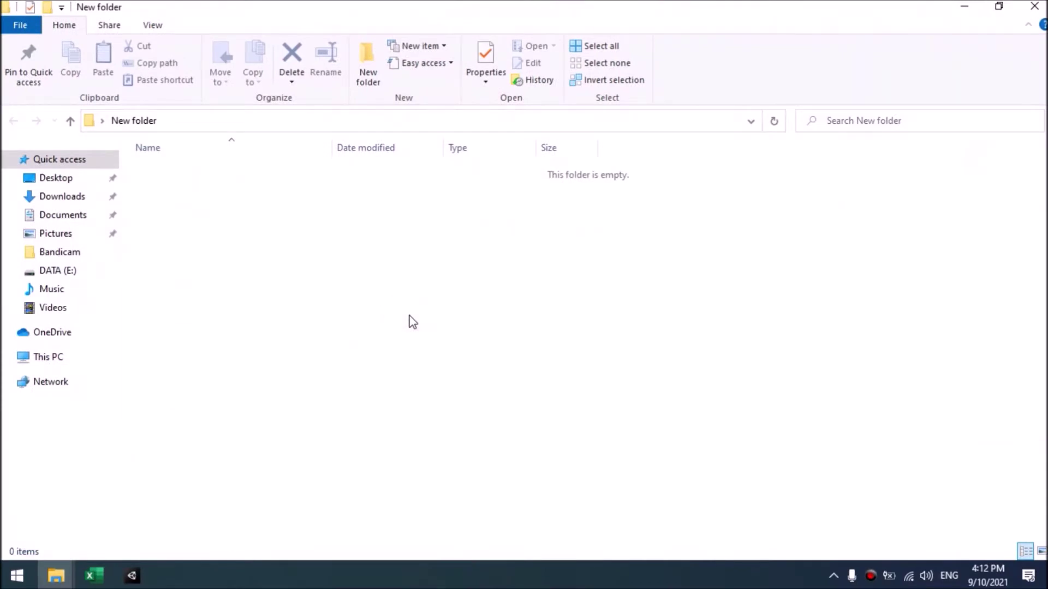
- Copy all the selected wing files from the Equip search results into the desktop's New folder
{"action": "mouse_move", "coordinate": [70, 575]}
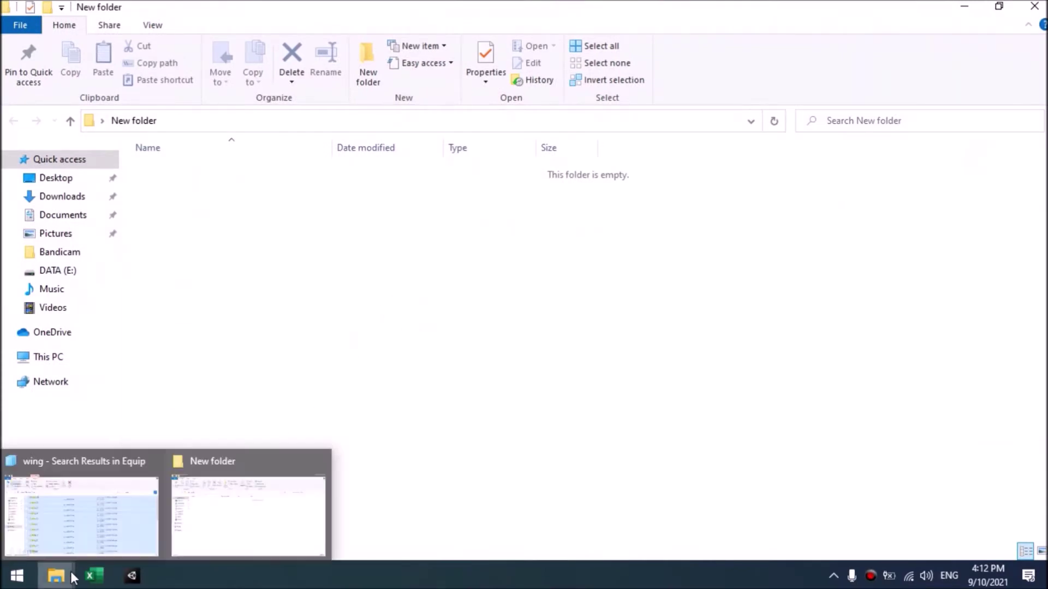
{"action": "left_click", "coordinate": [96, 527]}
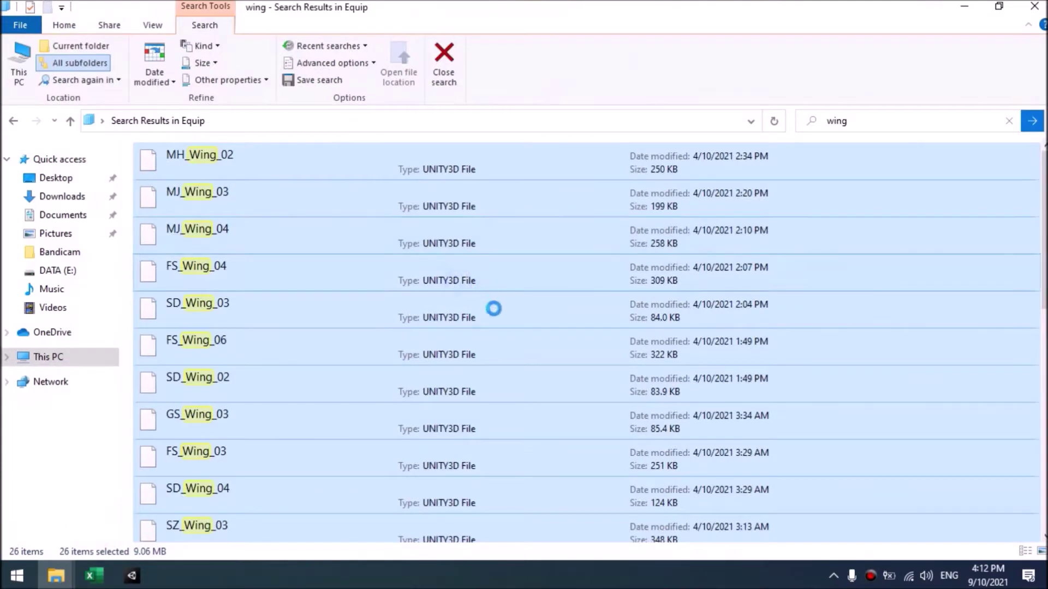
{"action": "right_click", "coordinate": [465, 285]}
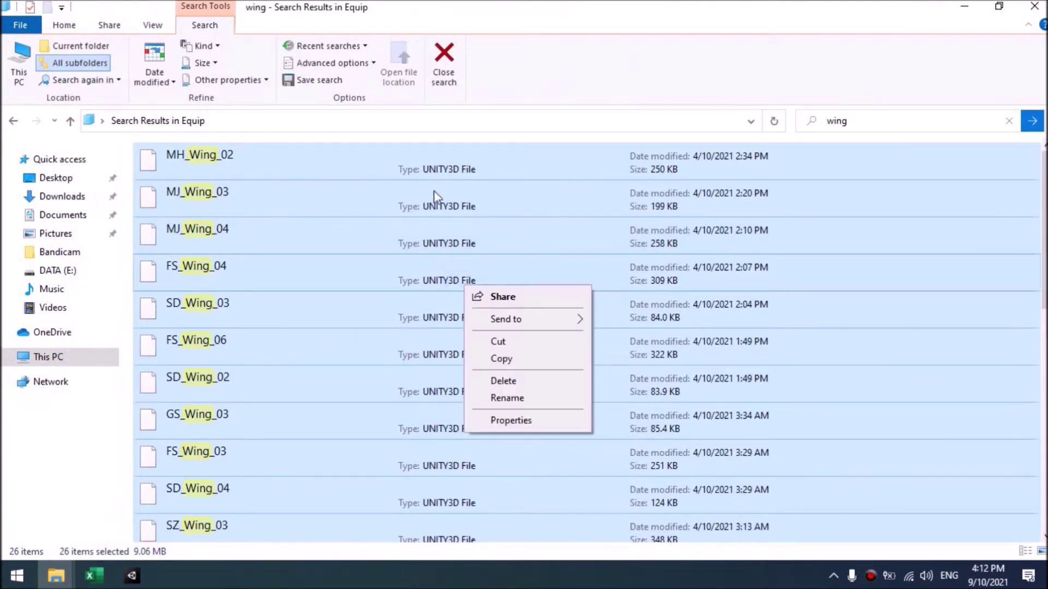
{"action": "right_click", "coordinate": [383, 283]}
{"action": "left_click", "coordinate": [420, 356]}
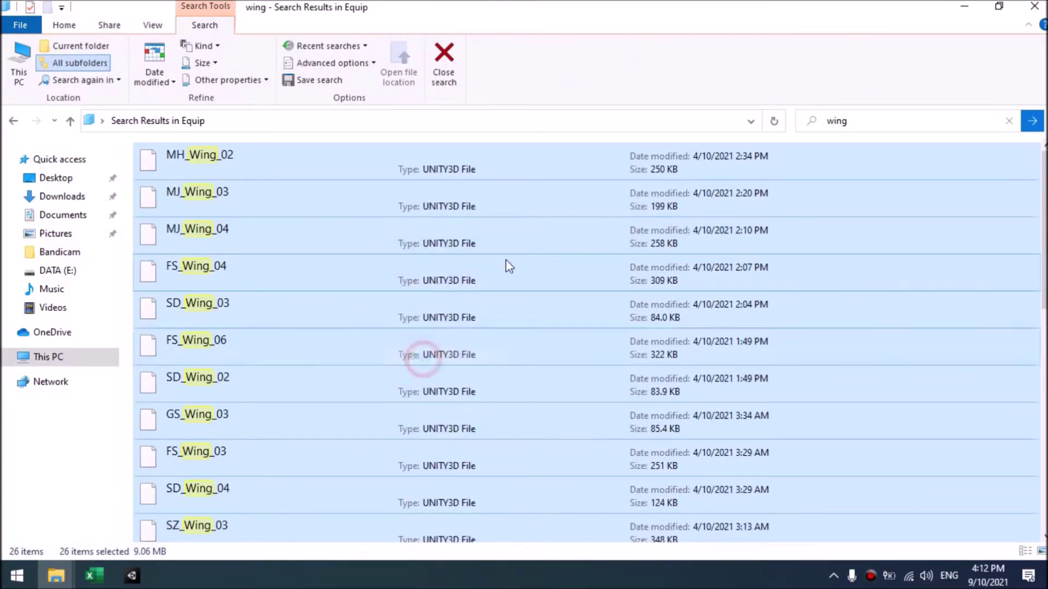
{"action": "left_click", "coordinate": [977, 7]}
{"action": "left_click", "coordinate": [397, 257]}
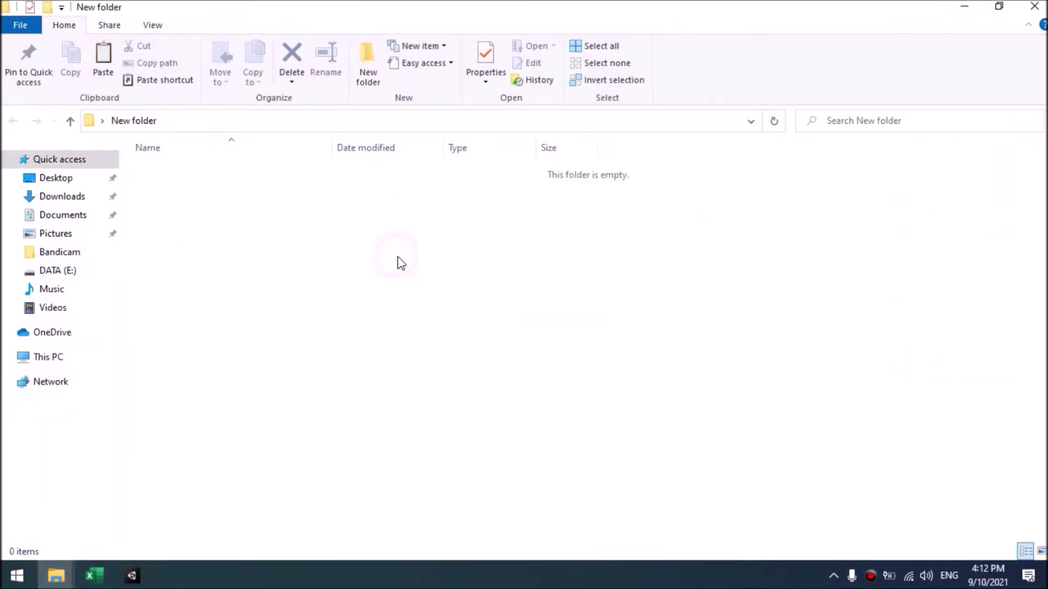
{"action": "key", "text": "ctrl+v"}
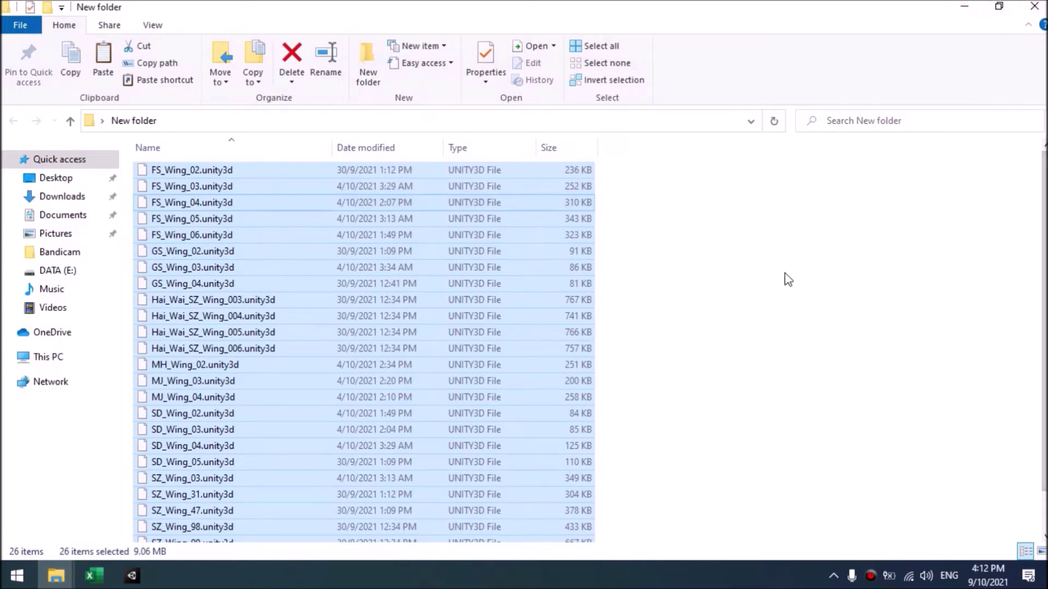
{"action": "left_click", "coordinate": [819, 241]}
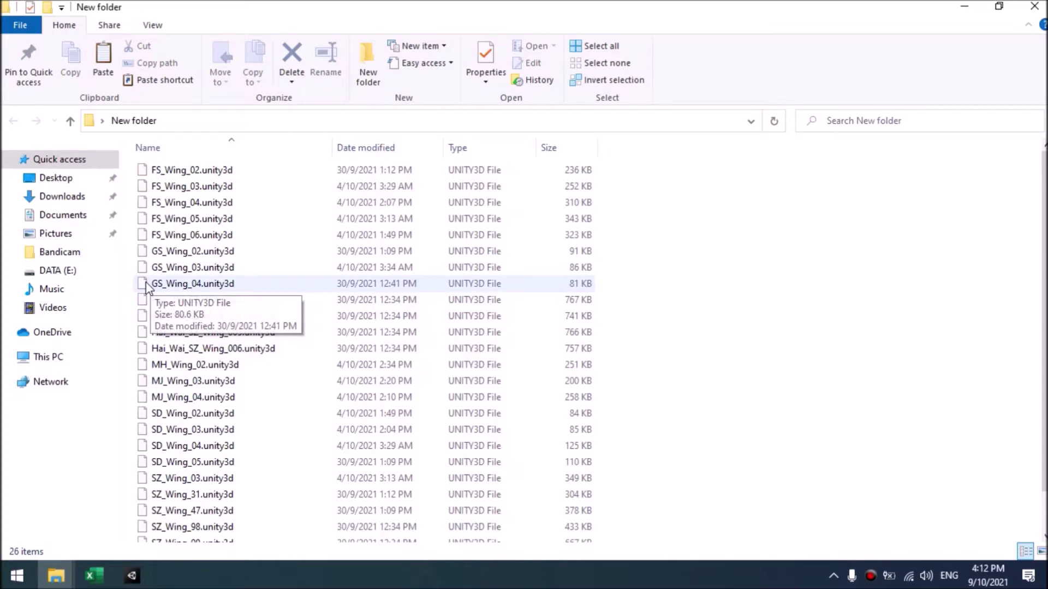
- Snap the New folder window to half the screen and close the Equip search results window
{"action": "key", "text": "super+Right"}
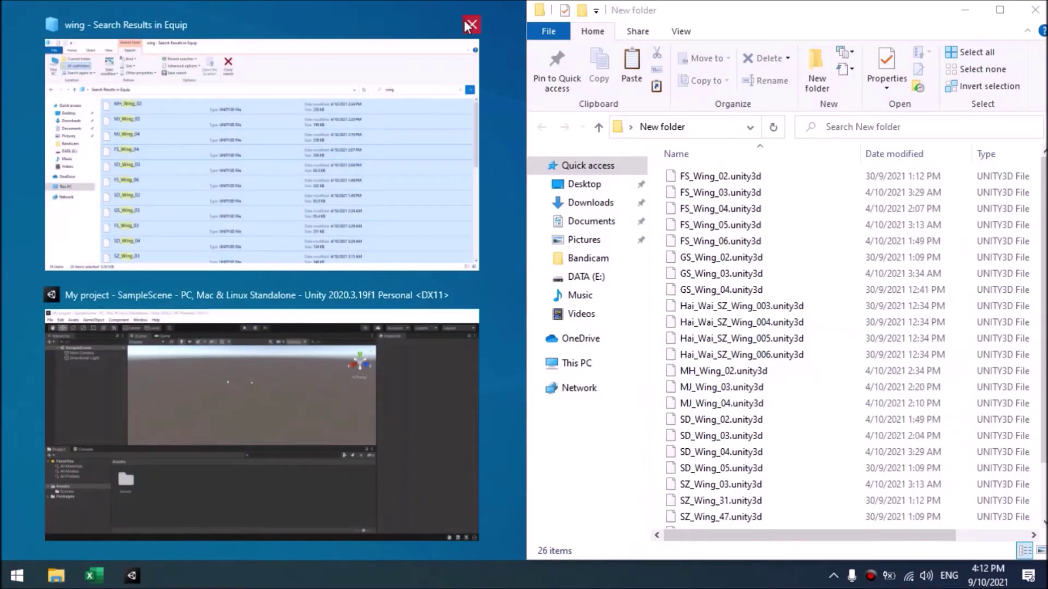
{"action": "left_click", "coordinate": [472, 25]}
{"action": "left_click", "coordinate": [463, 58]}
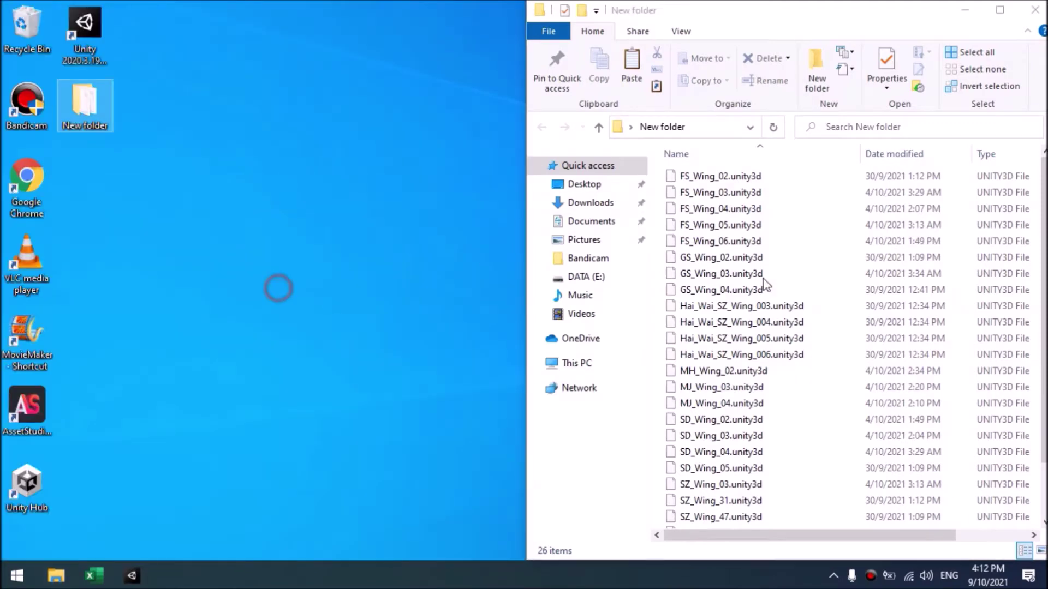
- Open the properties of FS_Wing_02.unity3d and start browsing this PC for another app to open .unity3d files
{"action": "left_click", "coordinate": [735, 176]}
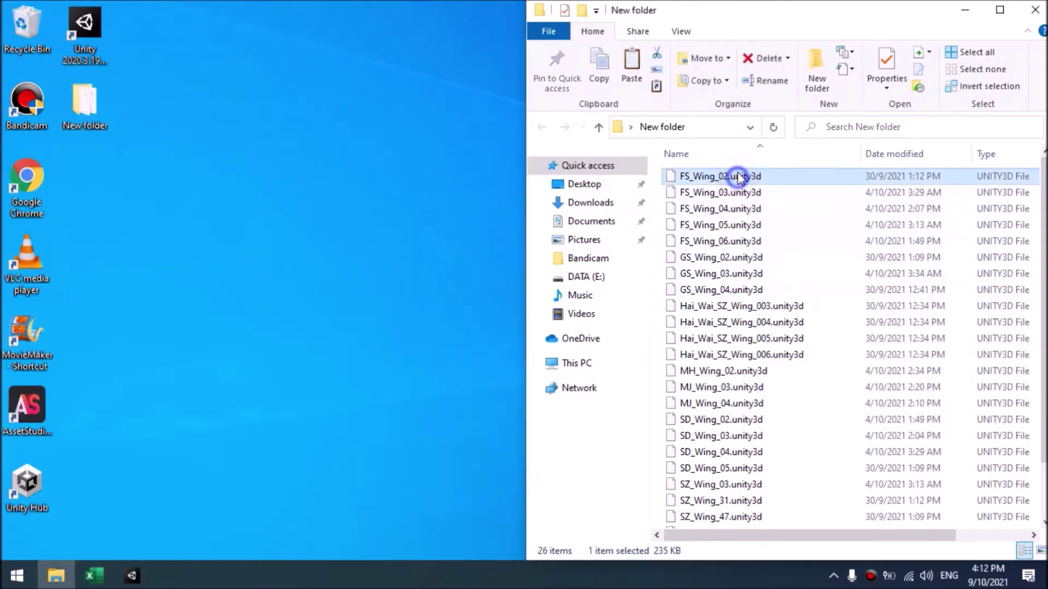
{"action": "right_click", "coordinate": [737, 176]}
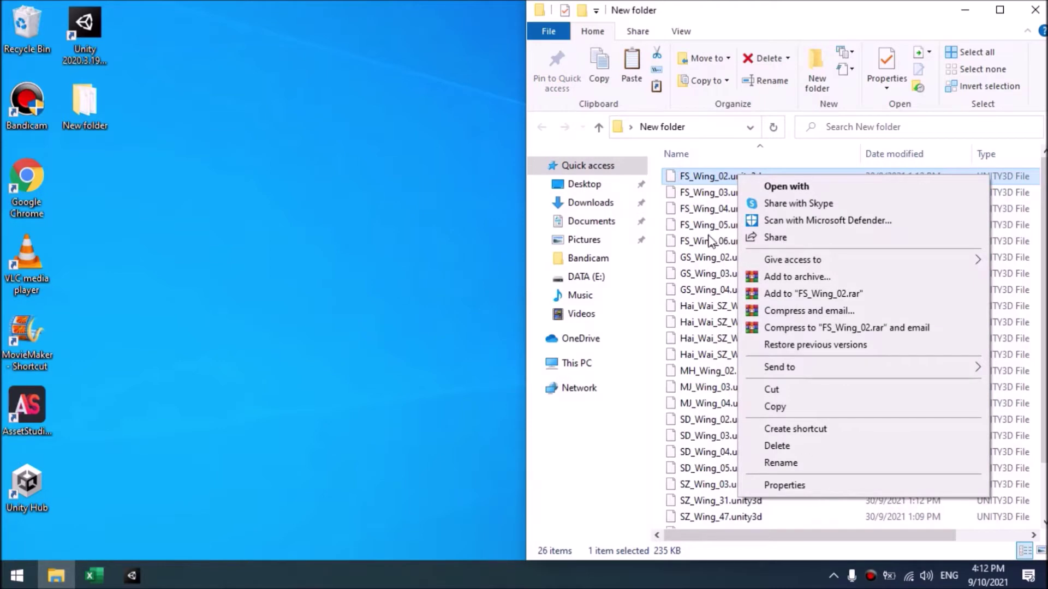
{"action": "left_click", "coordinate": [803, 486]}
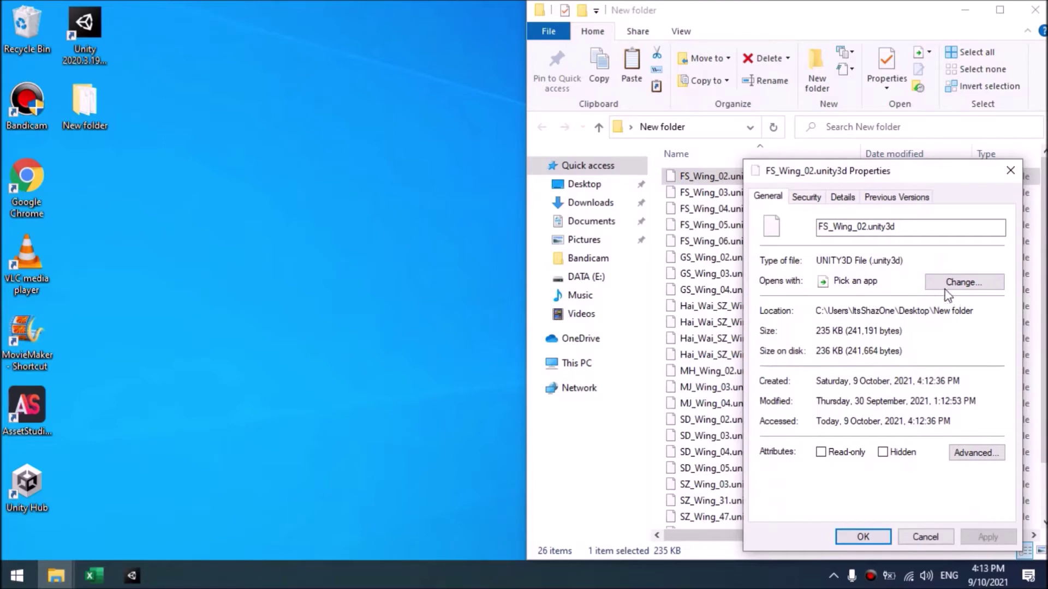
{"action": "left_click", "coordinate": [965, 283]}
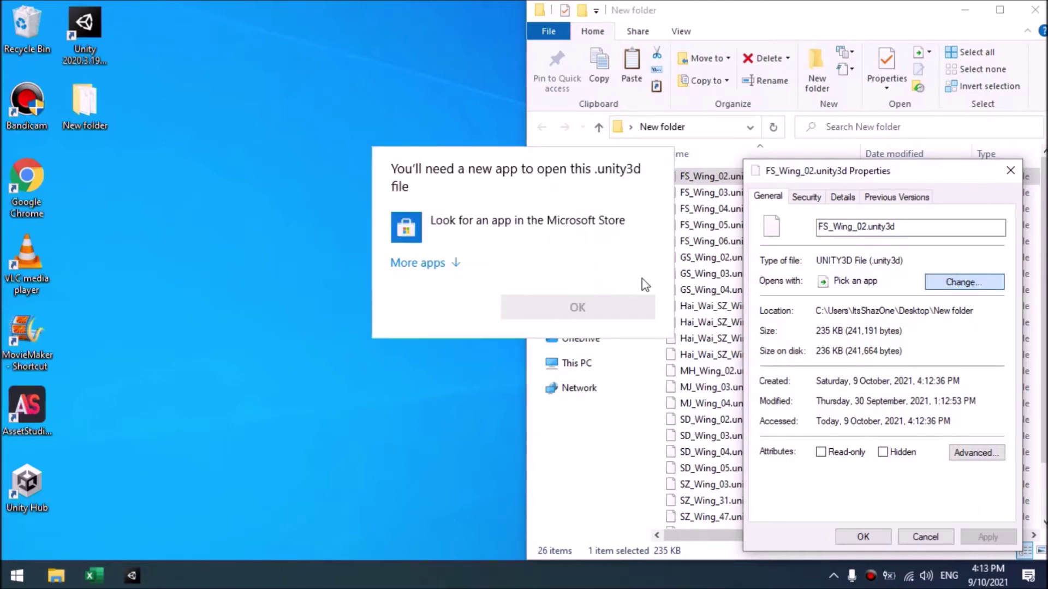
{"action": "left_click", "coordinate": [434, 264]}
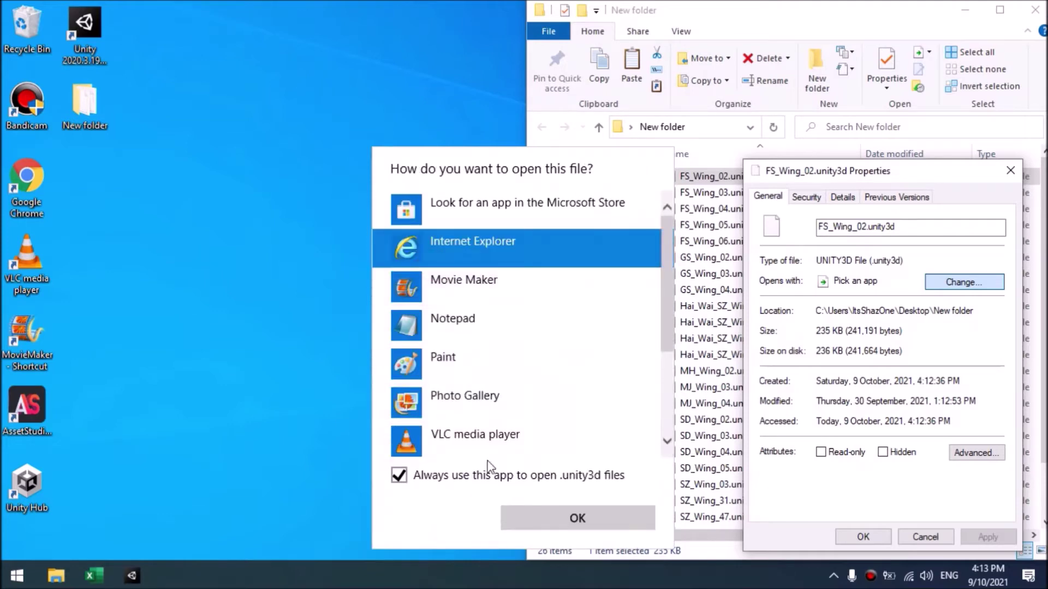
{"action": "scroll", "coordinate": [491, 458], "scroll_direction": "down", "scroll_amount": 3}
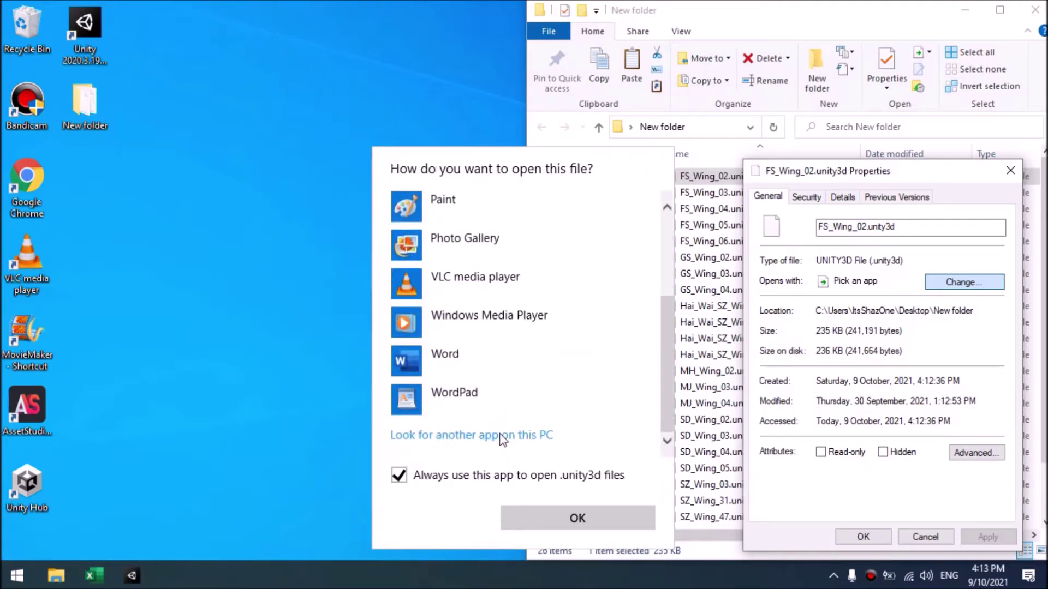
{"action": "left_click", "coordinate": [530, 436]}
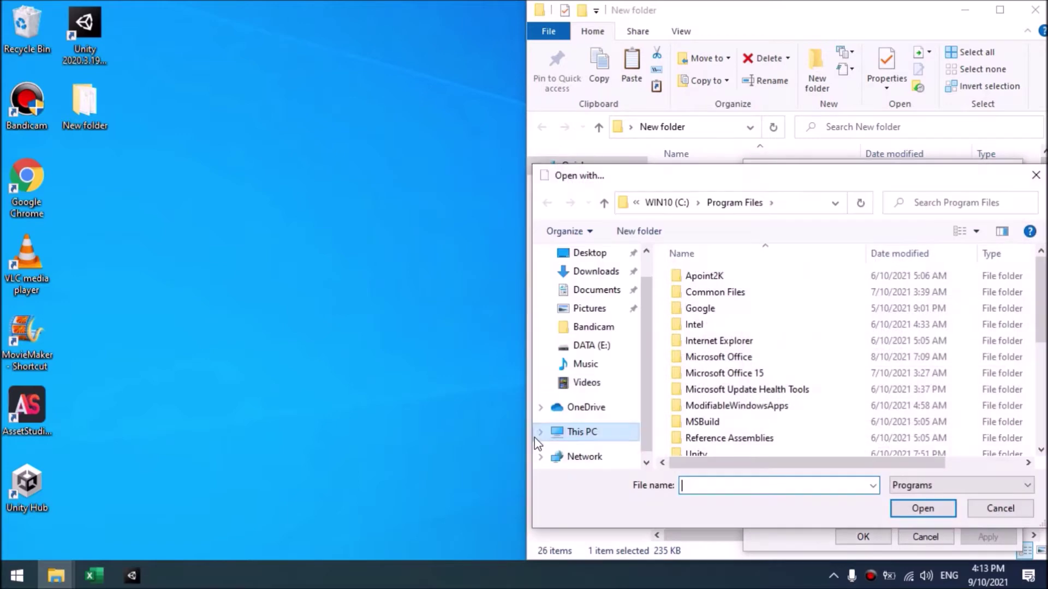
- Make AssetStudioGUI from the AssetStudio.v0.15.32 folder on DATA (E:) the default app for .unity3d files and apply the change
{"action": "left_click_drag", "start_coordinate": [704, 185], "coordinate": [469, 30]}
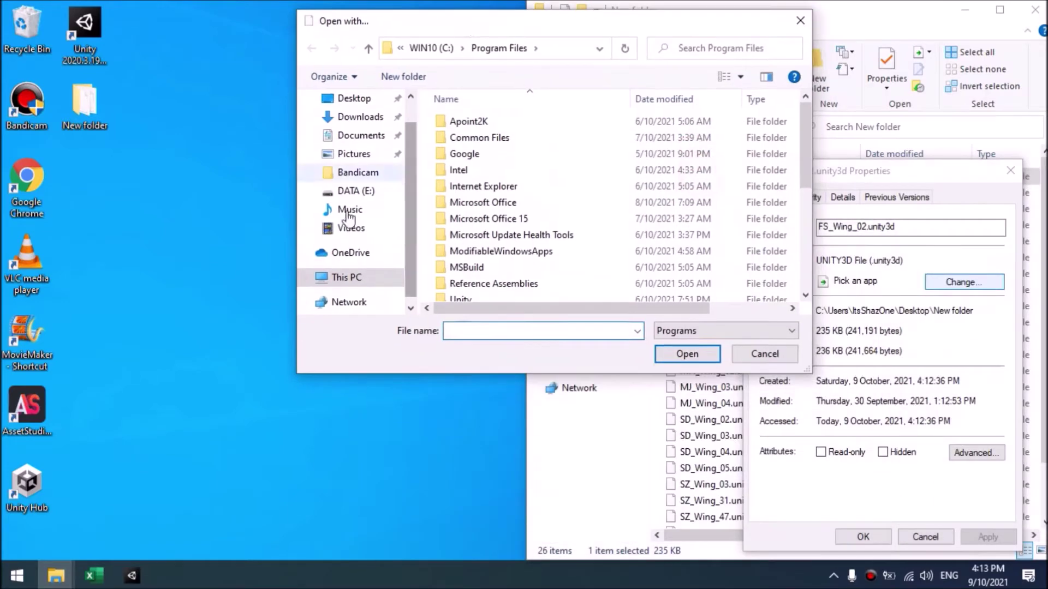
{"action": "left_click", "coordinate": [43, 417]}
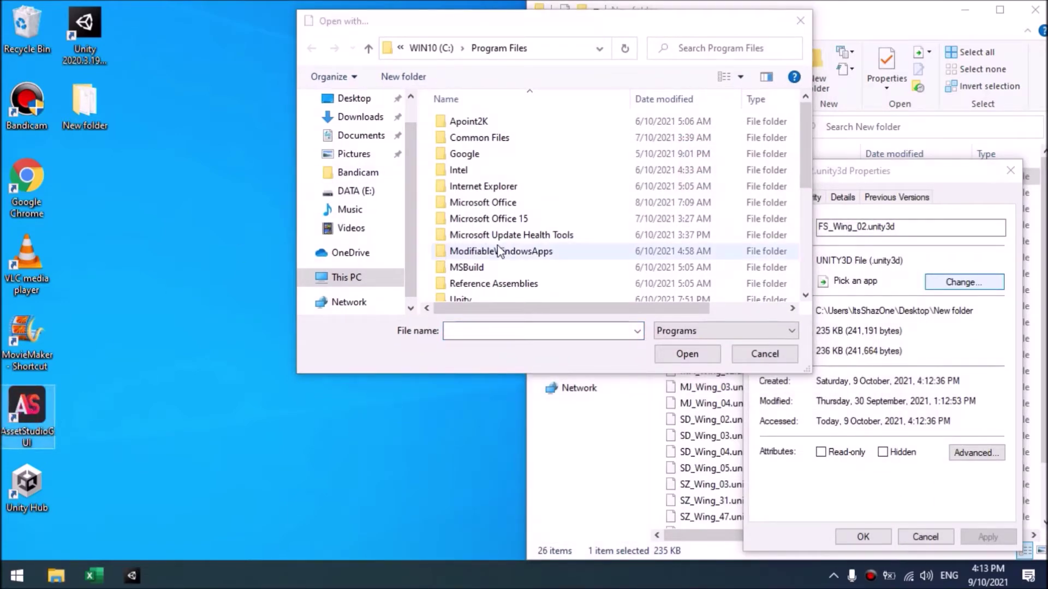
{"action": "left_click", "coordinate": [363, 191]}
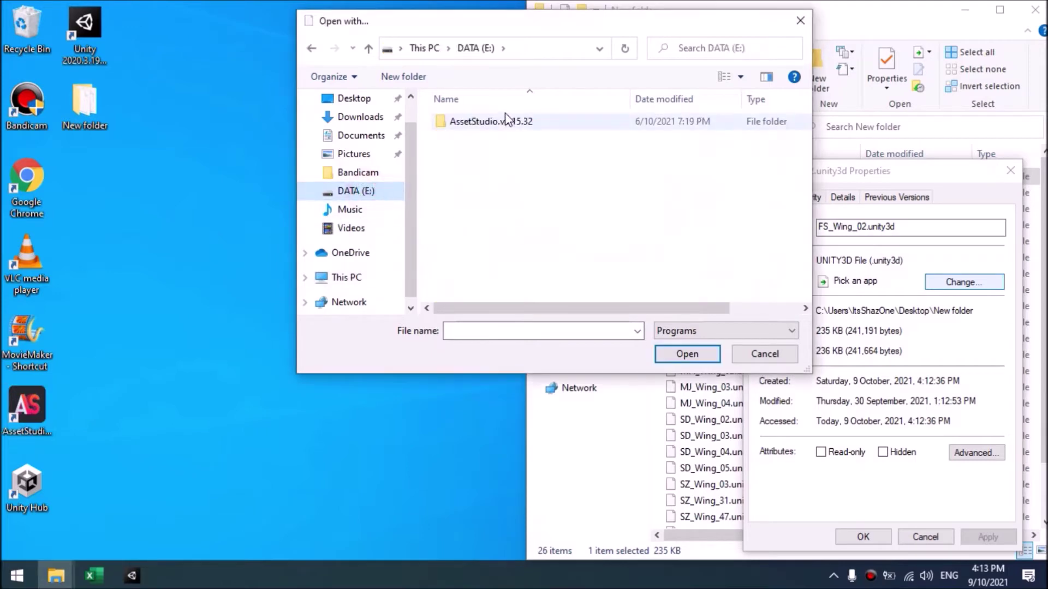
{"action": "left_click", "coordinate": [501, 126]}
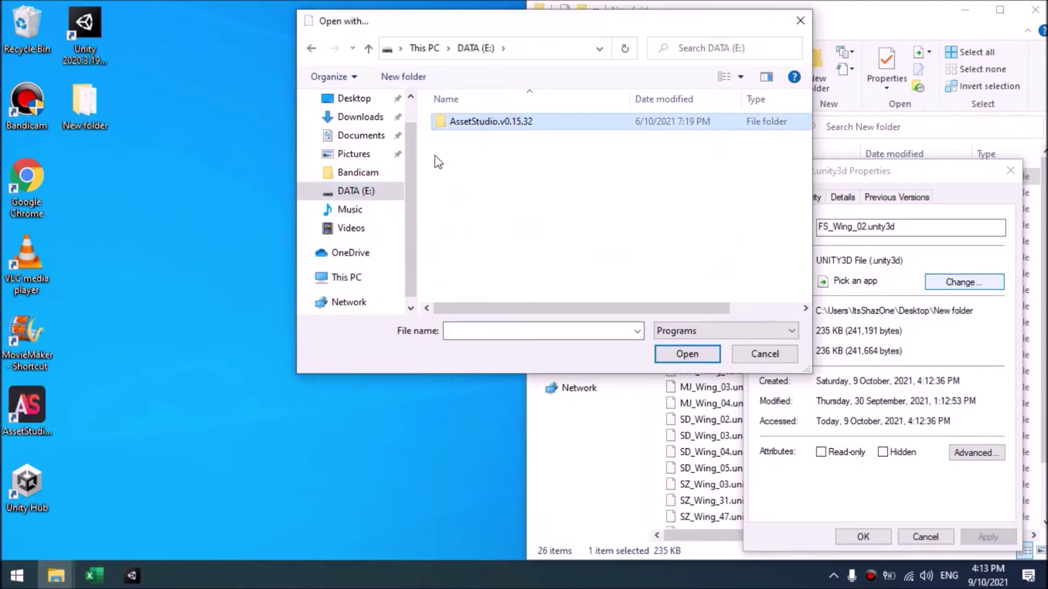
{"action": "double_click", "coordinate": [492, 127]}
{"action": "left_click", "coordinate": [487, 158]}
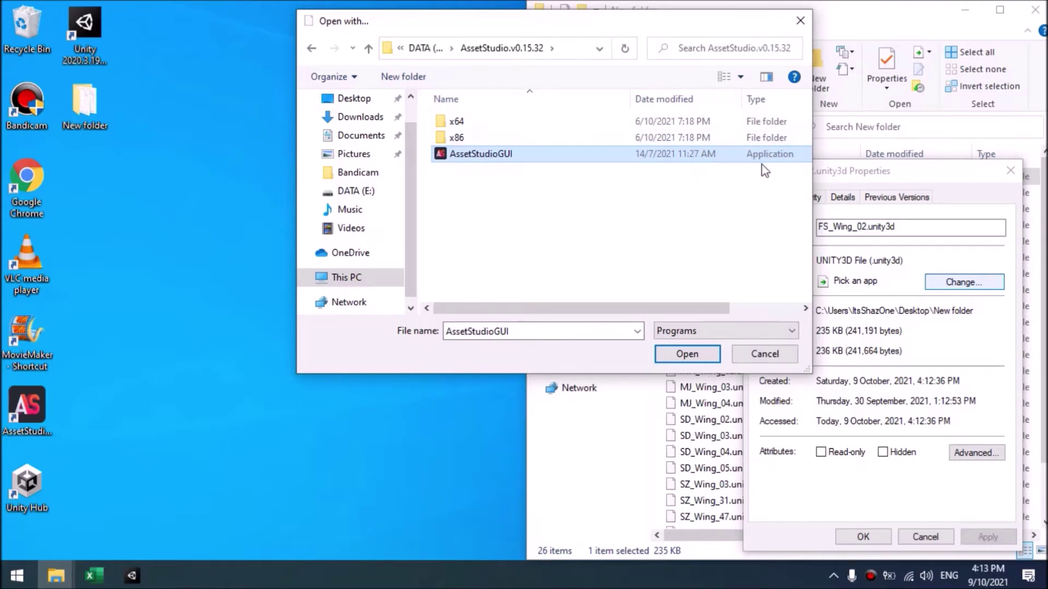
{"action": "left_click", "coordinate": [687, 354]}
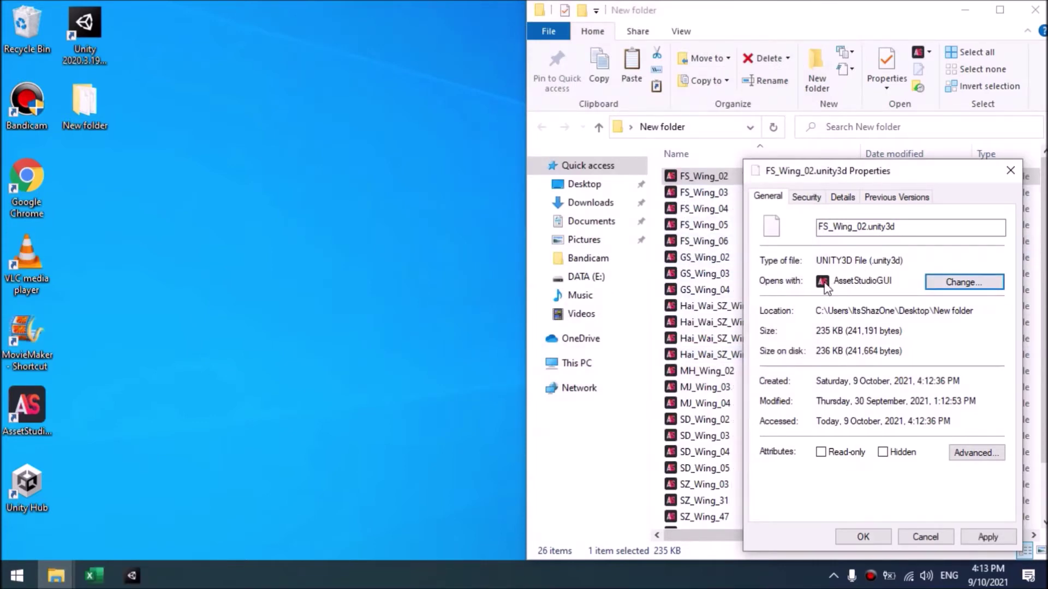
{"action": "left_click", "coordinate": [987, 538]}
{"action": "left_click", "coordinate": [865, 538]}
{"action": "left_click", "coordinate": [820, 321]}
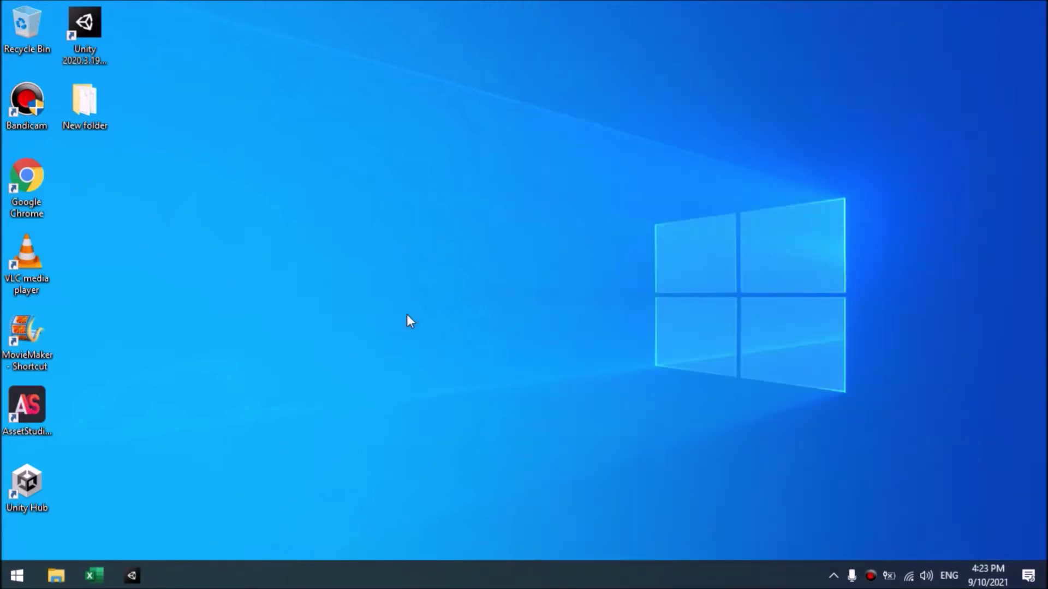
- Launch AssetStudioGUI from the desktop and arrange it side by side with the New folder window
{"action": "double_click", "coordinate": [13, 415]}
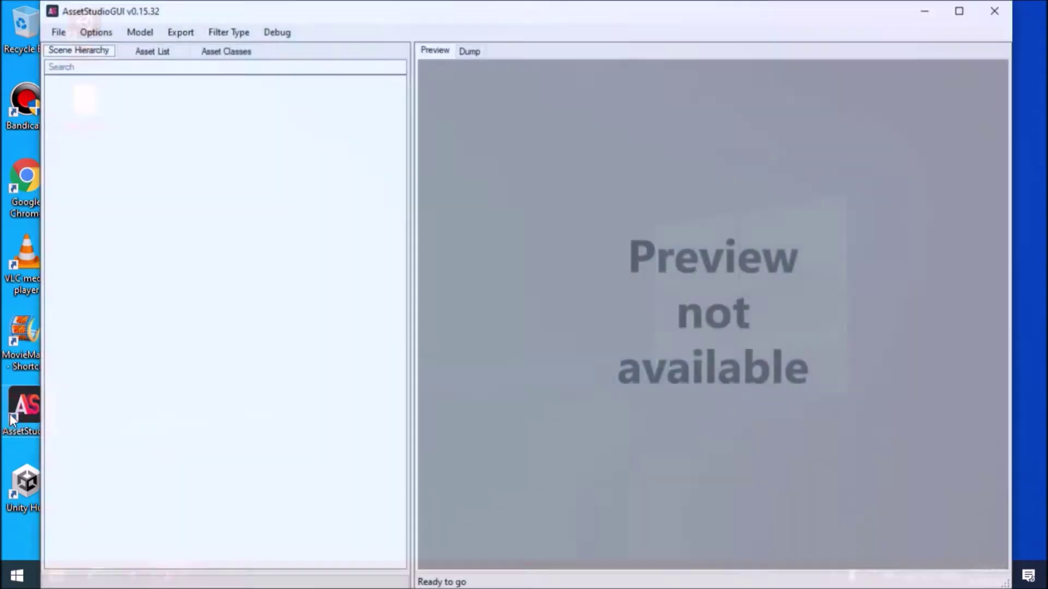
{"action": "left_click_drag", "start_coordinate": [291, 19], "coordinate": [1, 191]}
{"action": "left_click", "coordinate": [583, 42]}
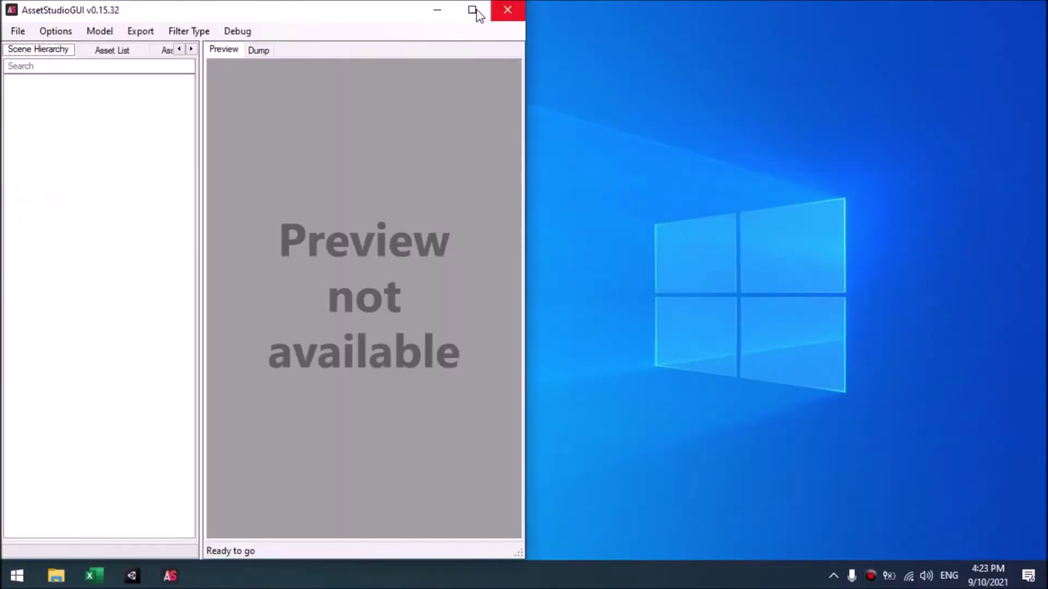
{"action": "left_click", "coordinate": [437, 10]}
{"action": "key", "text": "super+e"}
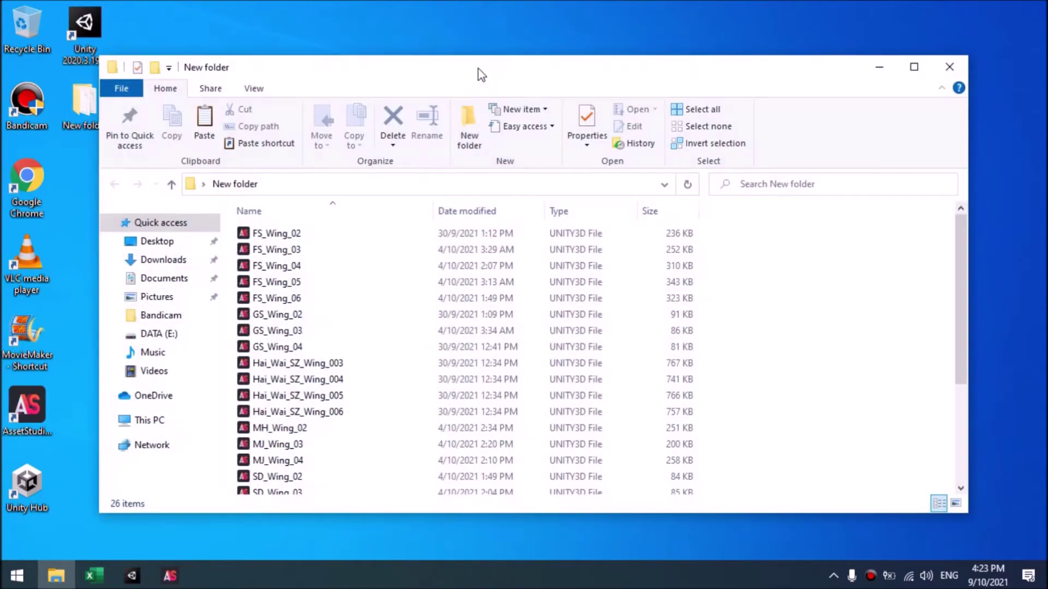
{"action": "key", "text": "super+Right"}
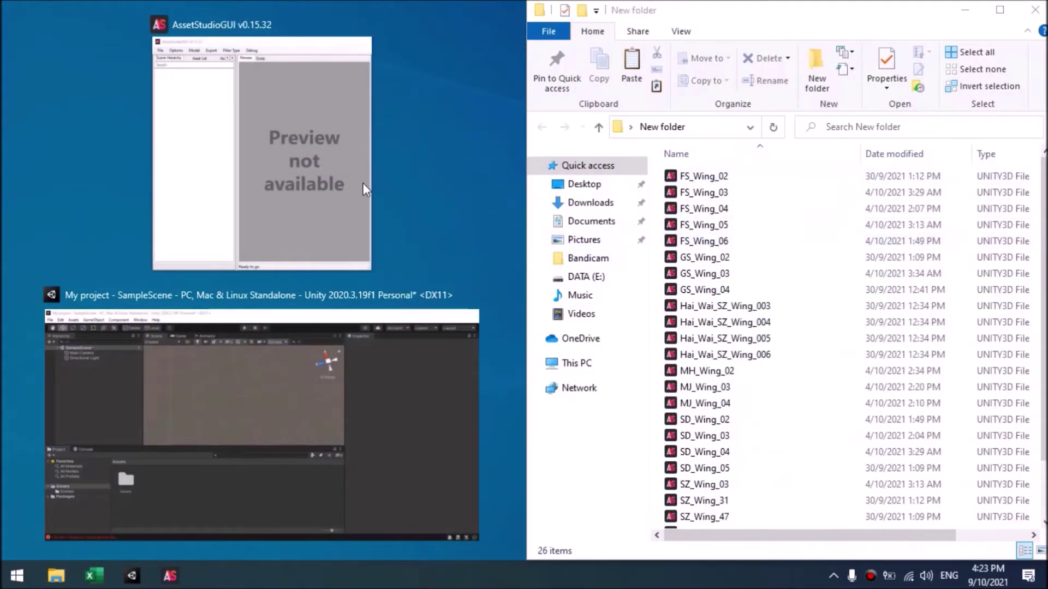
{"action": "left_click", "coordinate": [303, 173]}
- Load all the wing files from New folder into AssetStudioGUI
{"action": "left_click", "coordinate": [784, 240]}
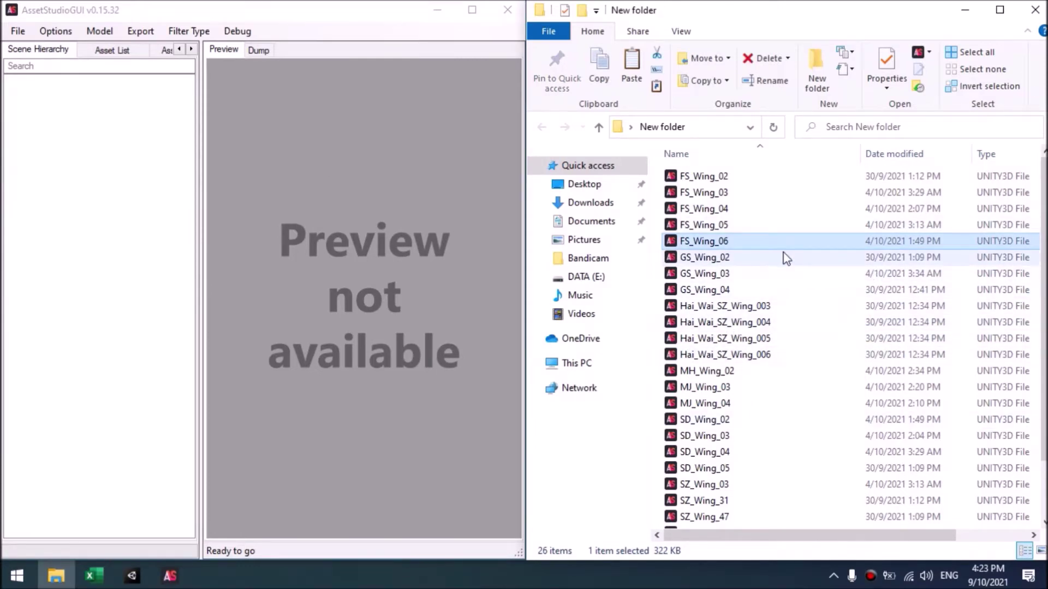
{"action": "key", "text": "ctrl+a"}
{"action": "left_click_drag", "start_coordinate": [840, 241], "coordinate": [130, 238]}
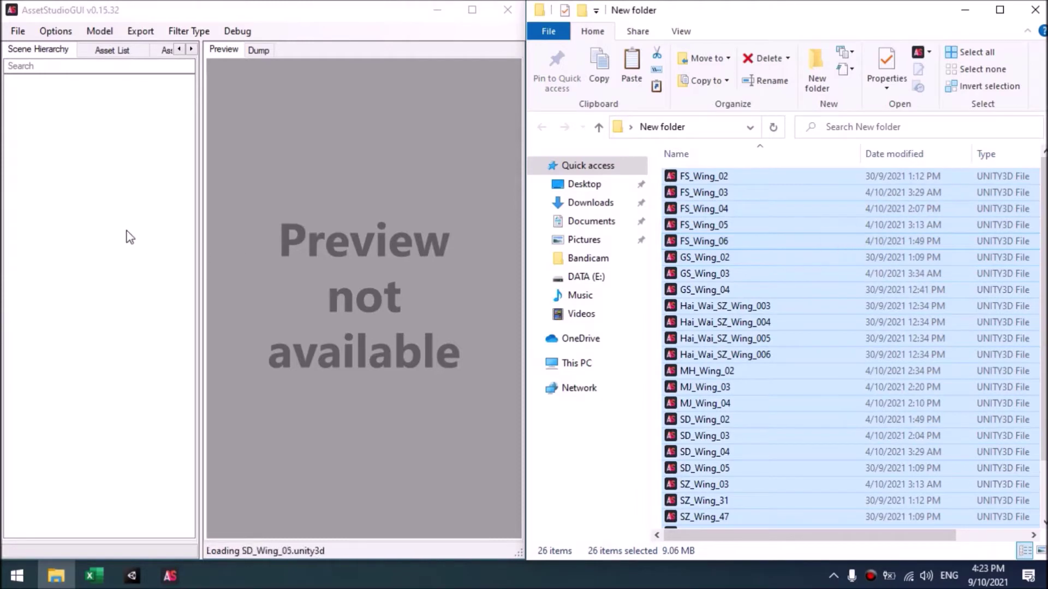
- Maximize AssetStudioGUI and sort its Asset List by type
{"action": "left_click", "coordinate": [472, 11]}
{"action": "left_click", "coordinate": [111, 43]}
{"action": "left_click", "coordinate": [252, 76]}
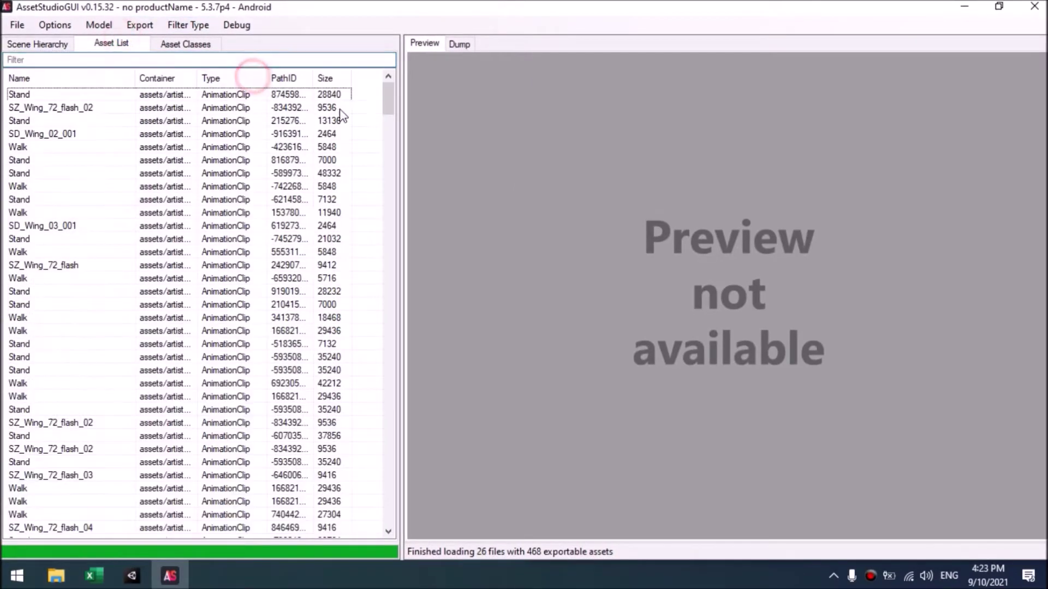
- Preview the Mesh assets in the Asset List one after another to examine the wing models
{"action": "left_click_drag", "start_coordinate": [390, 103], "coordinate": [384, 304]}
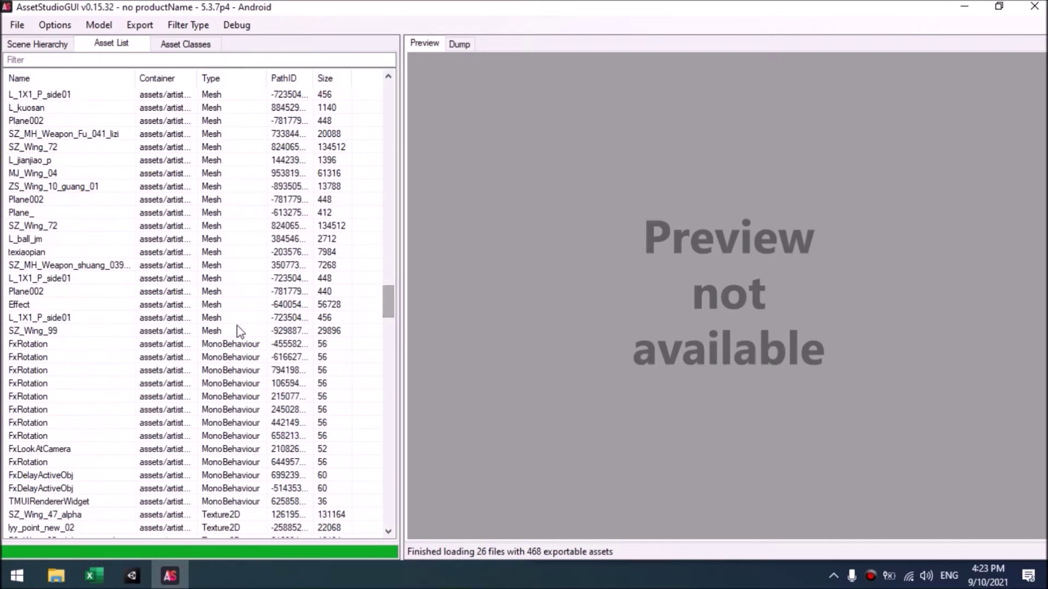
{"action": "left_click", "coordinate": [240, 331]}
{"action": "key", "text": "Up"}
{"action": "key", "text": "Up"}
{"action": "key", "text": "Up"}
{"action": "key", "text": "Up"}
{"action": "key", "text": "Up"}
{"action": "key", "text": "Up"}
{"action": "key", "text": "Up"}
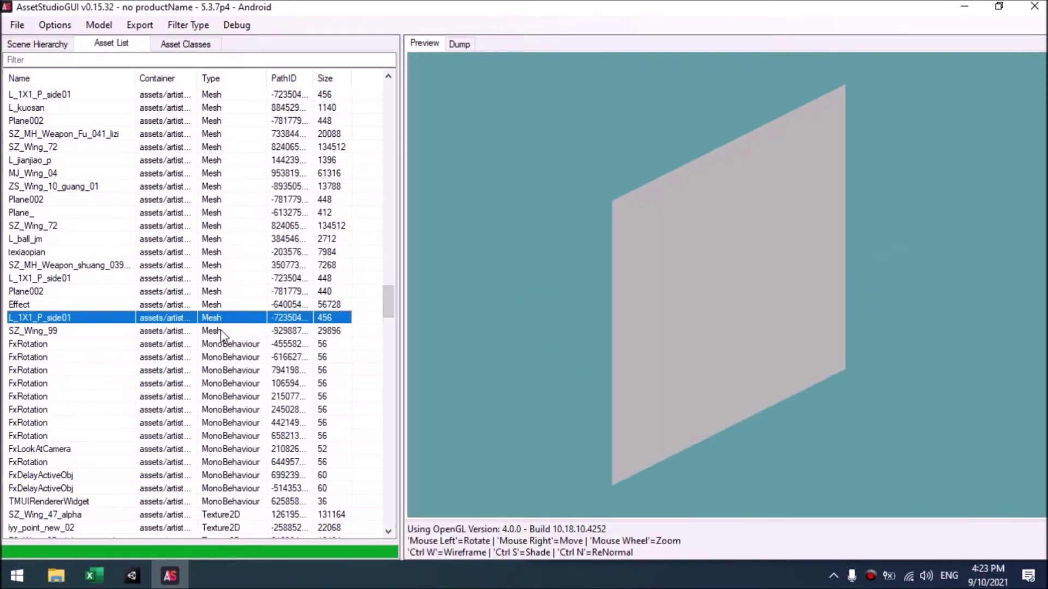
{"action": "key", "text": "Up"}
{"action": "key", "text": "Up"}
{"action": "key", "text": "Down"}
{"action": "key", "text": "Up"}
{"action": "key", "text": "Up"}
{"action": "key", "text": "Up"}
{"action": "key", "text": "Up"}
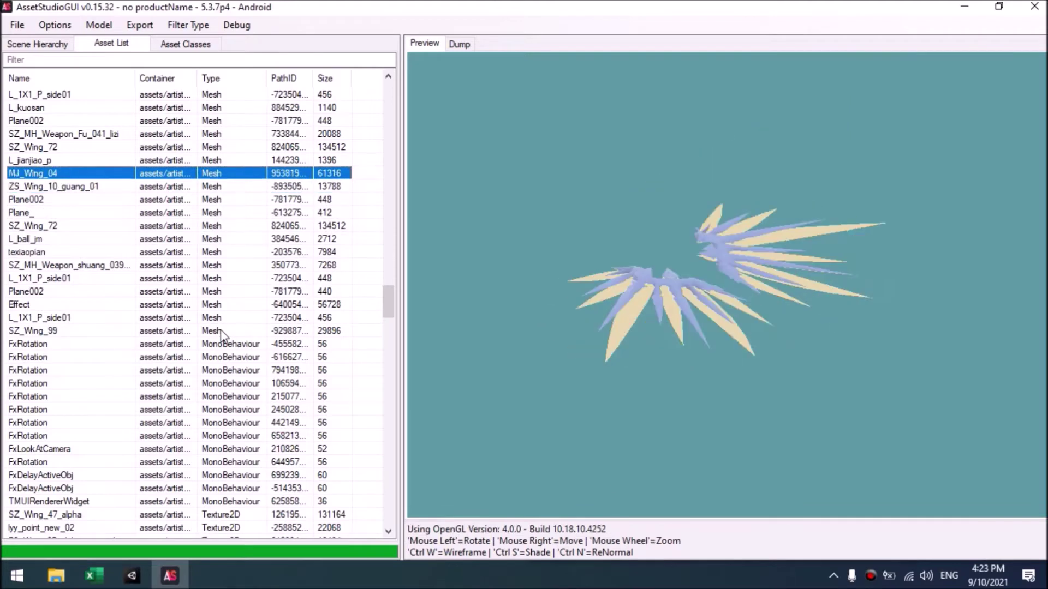
{"action": "key", "text": "Down"}
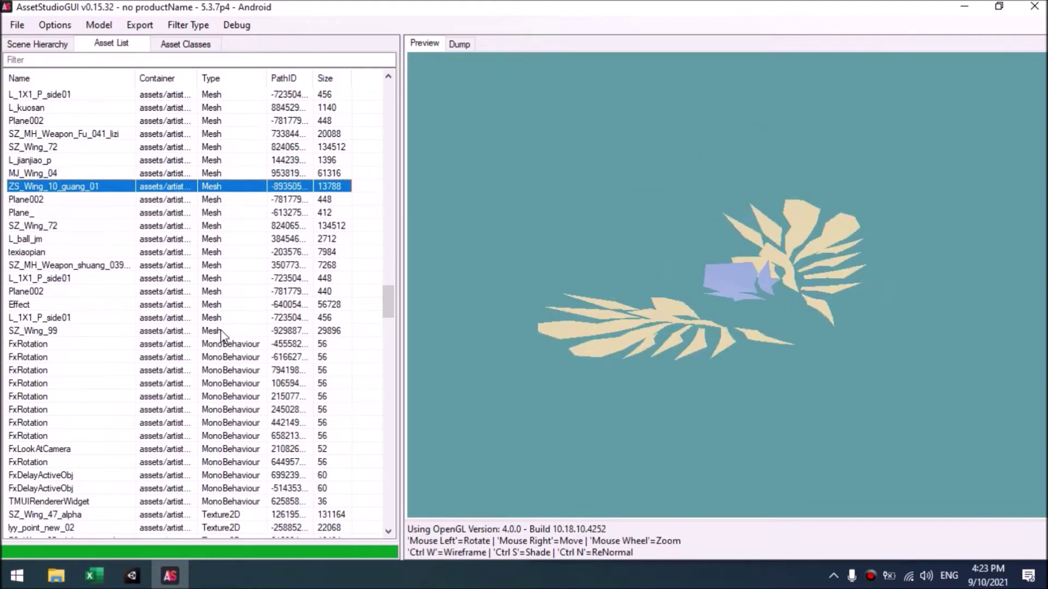
{"action": "key", "text": "Up"}
{"action": "key", "text": "Up"}
{"action": "key", "text": "Up"}
{"action": "key", "text": "Up"}
{"action": "key", "text": "Down"}
{"action": "key", "text": "Down"}
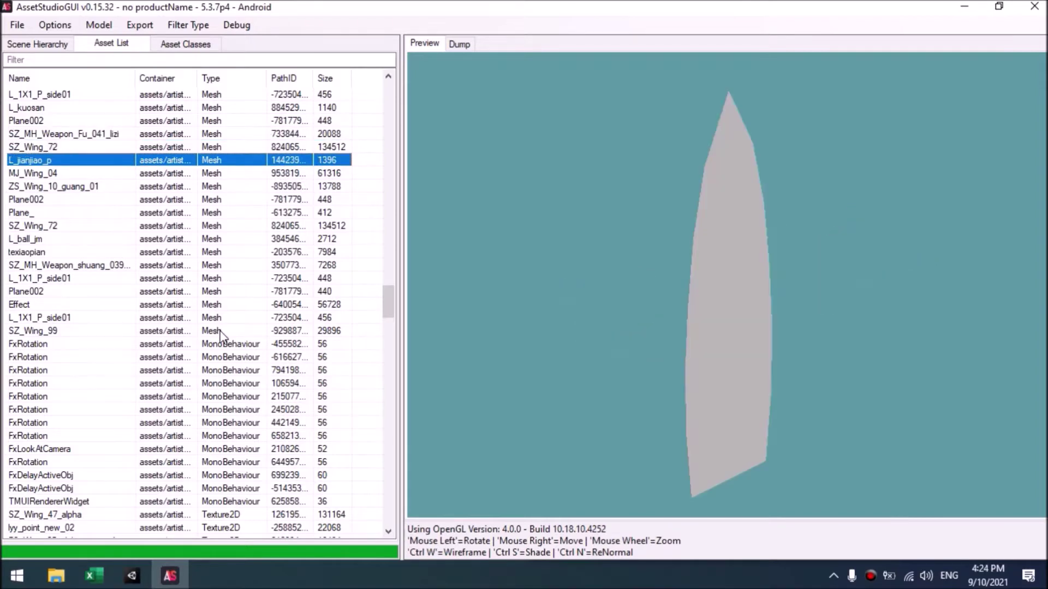
{"action": "key", "text": "Down"}
{"action": "key", "text": "Down"}
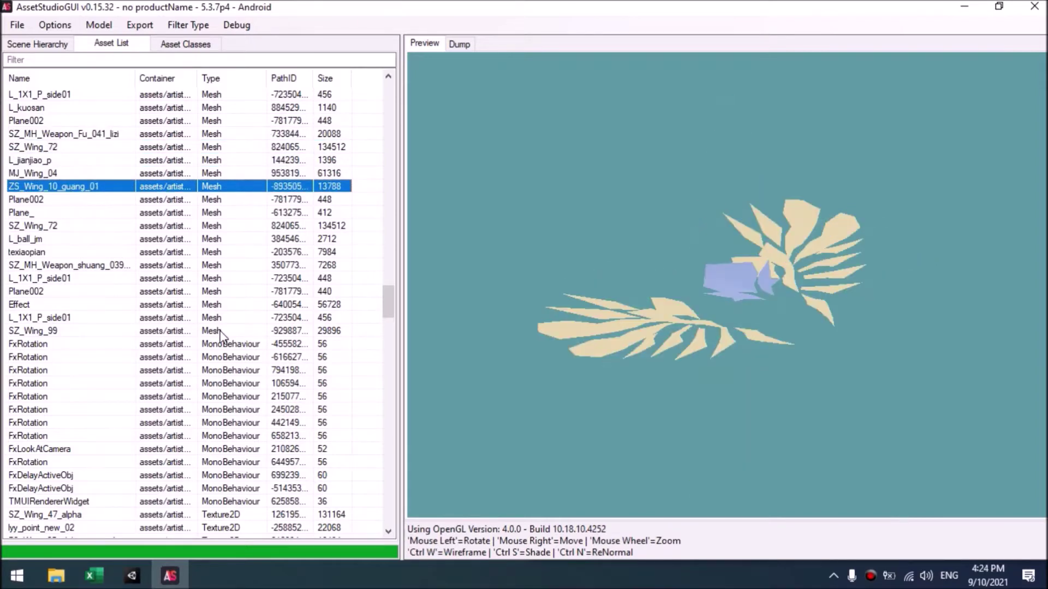
- Show the original file of the ZS_Wing_10_guang_01 mesh in its folder window
{"action": "right_click", "coordinate": [60, 188]}
{"action": "left_click", "coordinate": [125, 241]}
{"action": "left_click", "coordinate": [71, 570]}
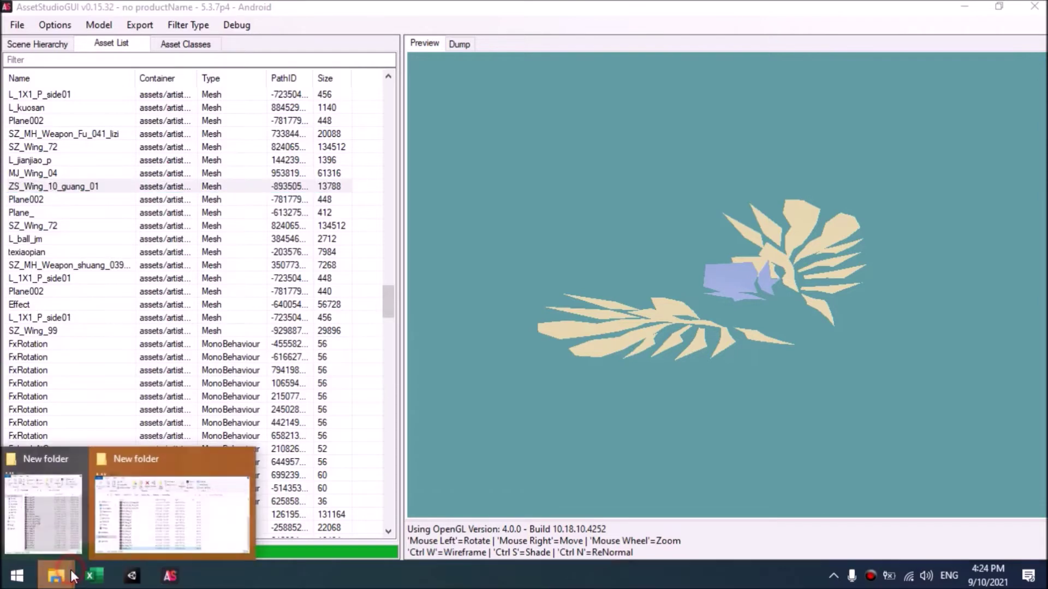
{"action": "left_click", "coordinate": [100, 526]}
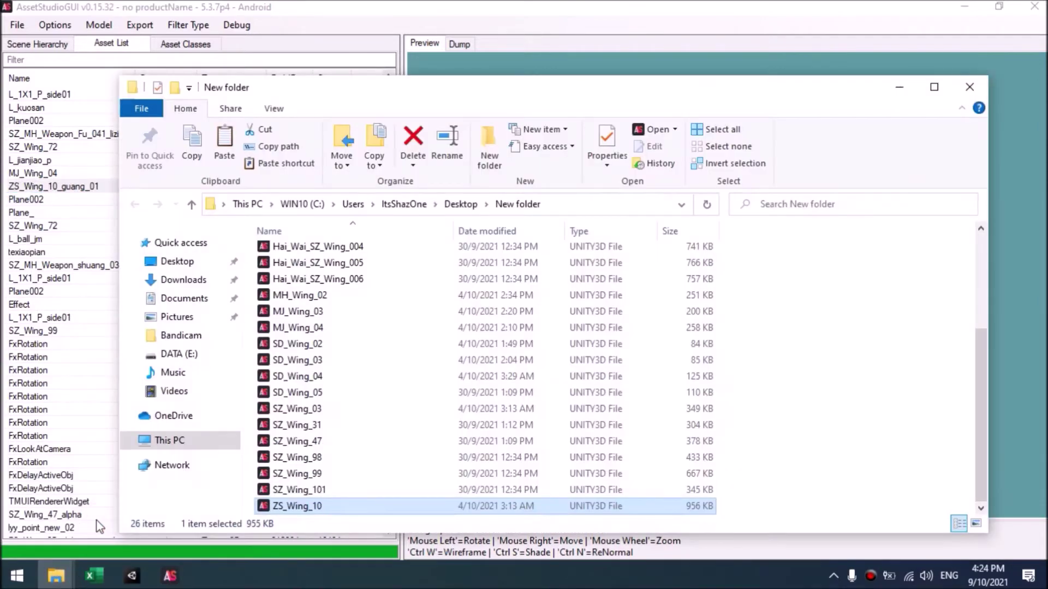
- Load only the ZS_Wing_10 file into AssetStudioGUI and put the folder window away
{"action": "left_click", "coordinate": [307, 511]}
{"action": "left_click_drag", "start_coordinate": [305, 509], "coordinate": [73, 338]}
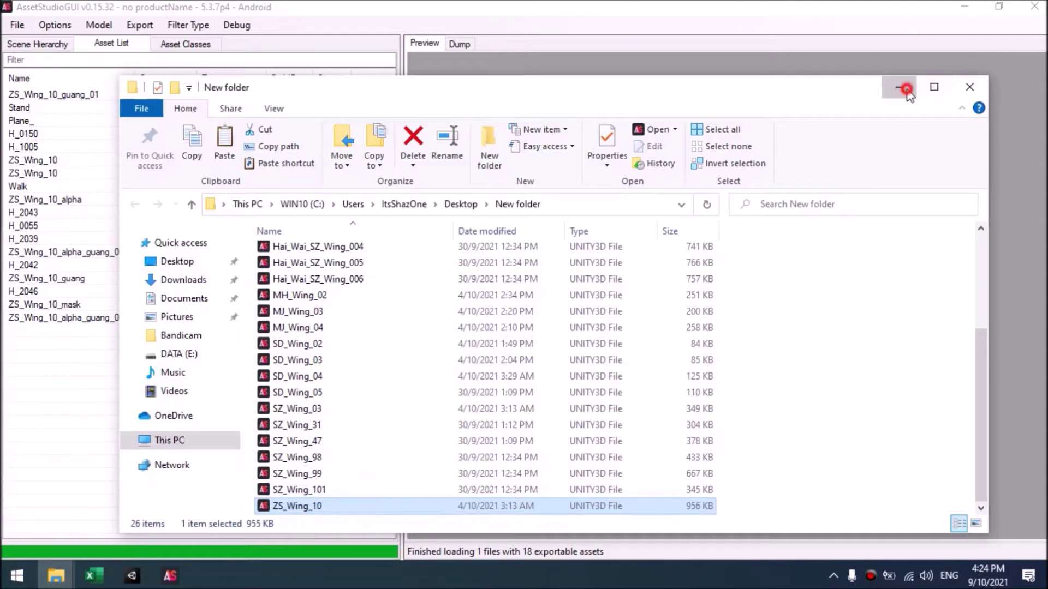
{"action": "left_click", "coordinate": [969, 86]}
- Sort the ZS_Wing_10 assets by type and preview each of its meshes
{"action": "left_click", "coordinate": [213, 94]}
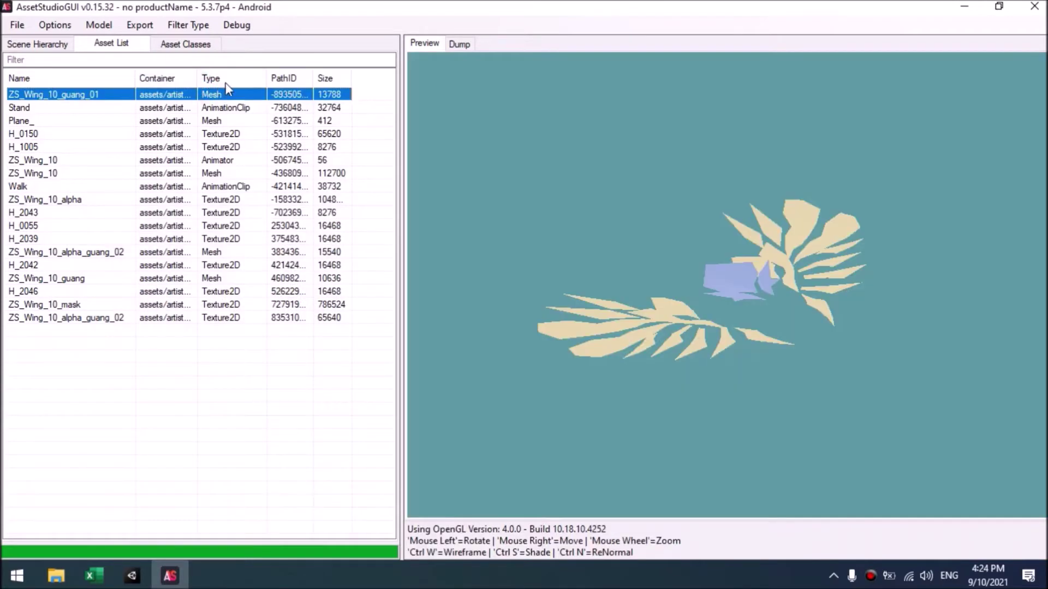
{"action": "left_click", "coordinate": [224, 82]}
{"action": "left_click", "coordinate": [225, 135]}
{"action": "key", "text": "Down"}
{"action": "key", "text": "Down"}
{"action": "key", "text": "Down"}
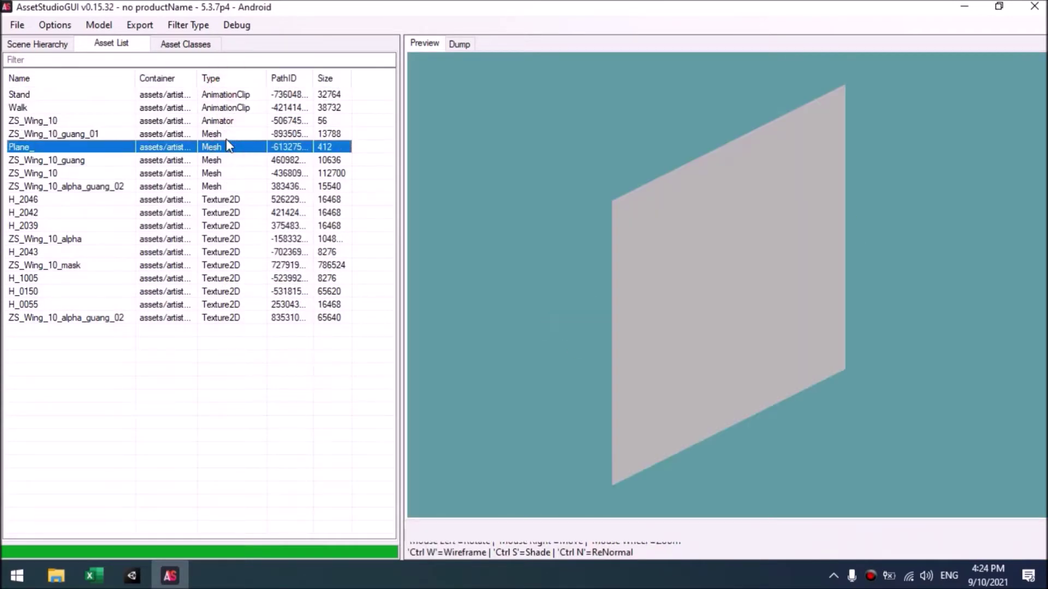
{"action": "key", "text": "Down"}
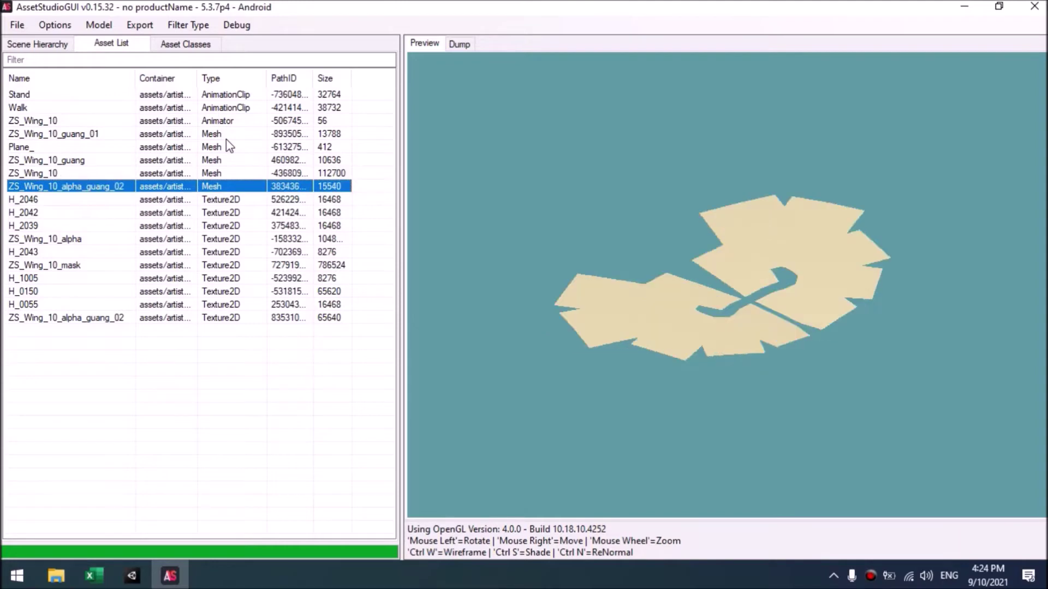
{"action": "key", "text": "Up"}
{"action": "key", "text": "Up"}
{"action": "key", "text": "Up"}
{"action": "key", "text": "Down"}
{"action": "key", "text": "Down"}
{"action": "key", "text": "Down"}
- Expand the CAB entry in the Scene Hierarchy and check the ZS_Wing_10 object
{"action": "left_click", "coordinate": [46, 44]}
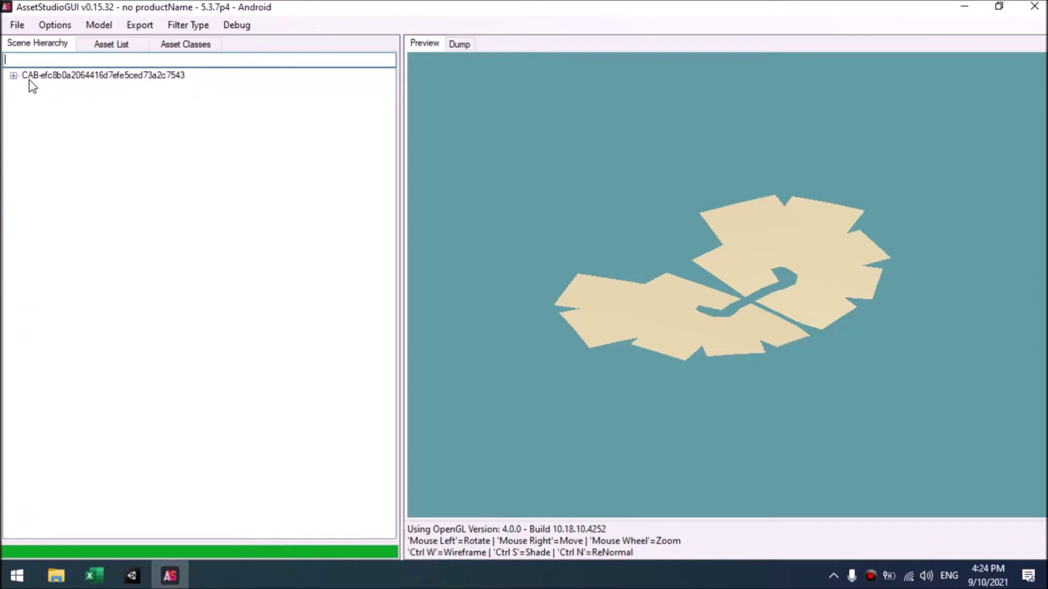
{"action": "left_click", "coordinate": [40, 89]}
{"action": "left_click", "coordinate": [68, 88]}
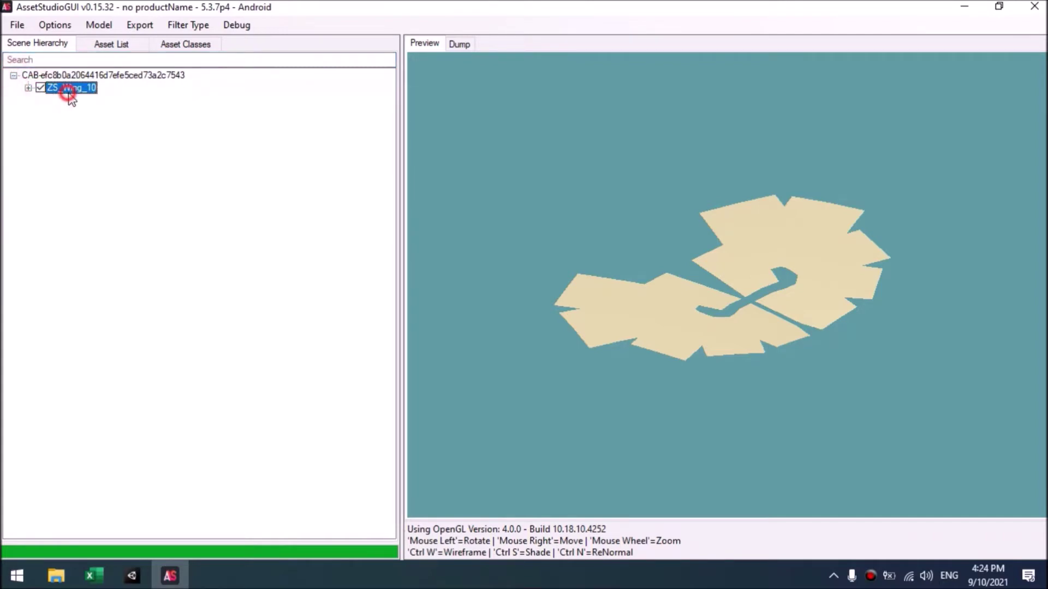
- Select the Walk and Stand animation clips and start a merged export of the selected objects together with these clips
{"action": "left_click", "coordinate": [106, 43]}
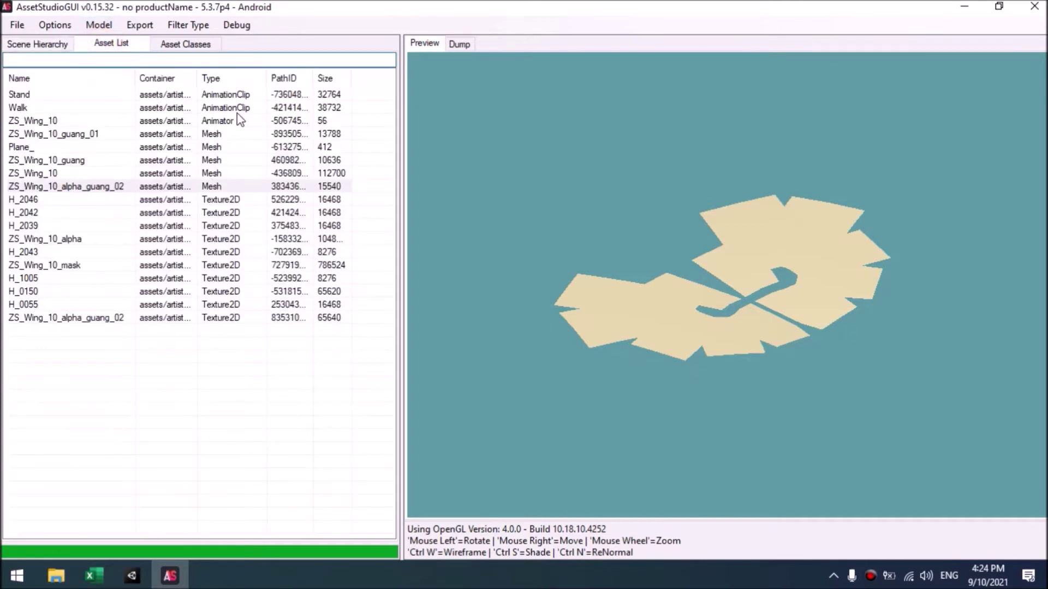
{"action": "left_click", "coordinate": [238, 109]}
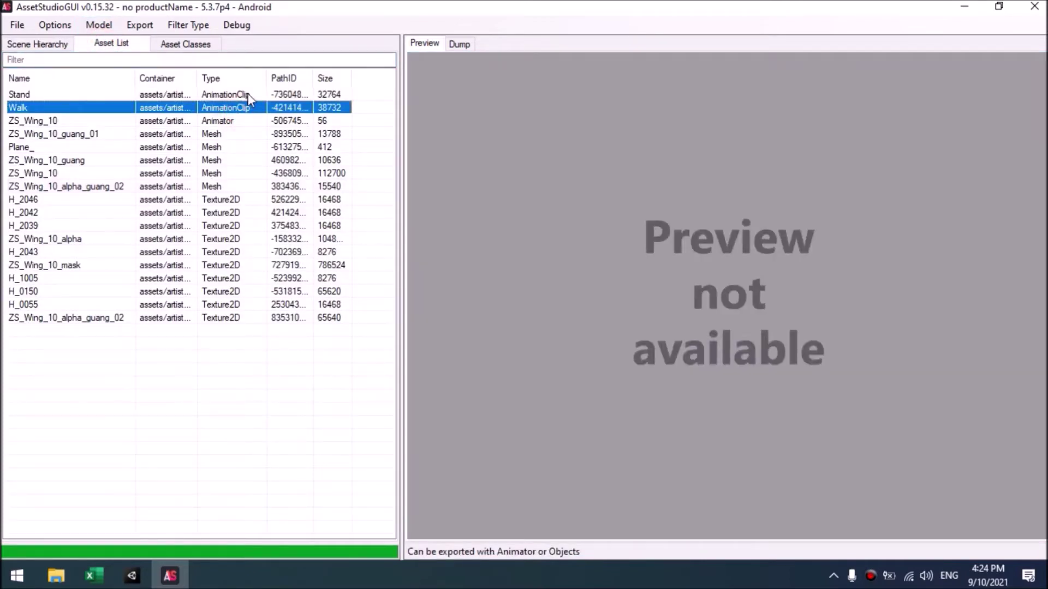
{"action": "left_click", "coordinate": [247, 95], "text": "ctrl"}
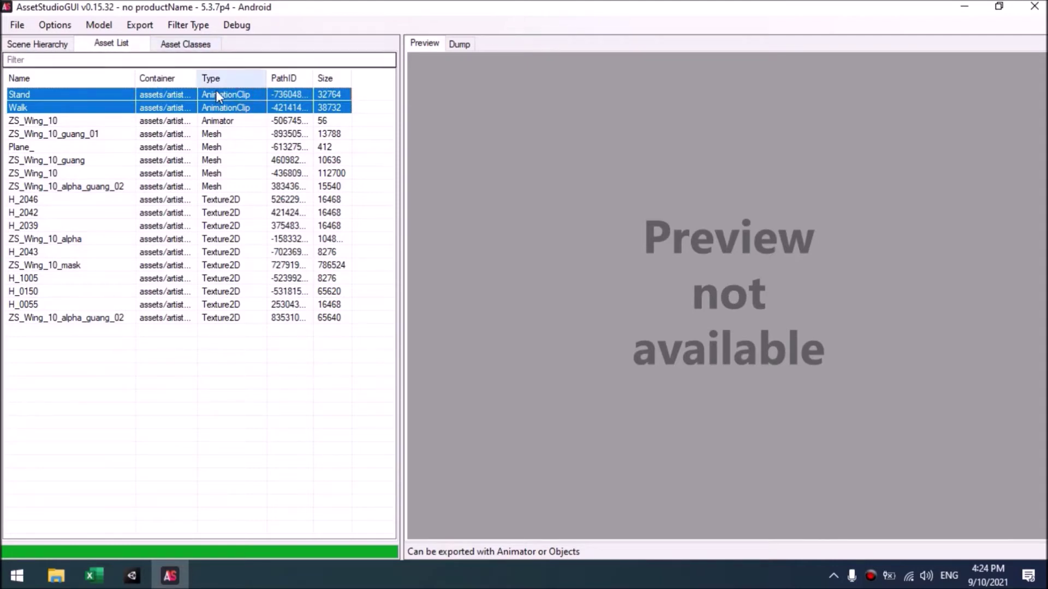
{"action": "left_click", "coordinate": [100, 24]}
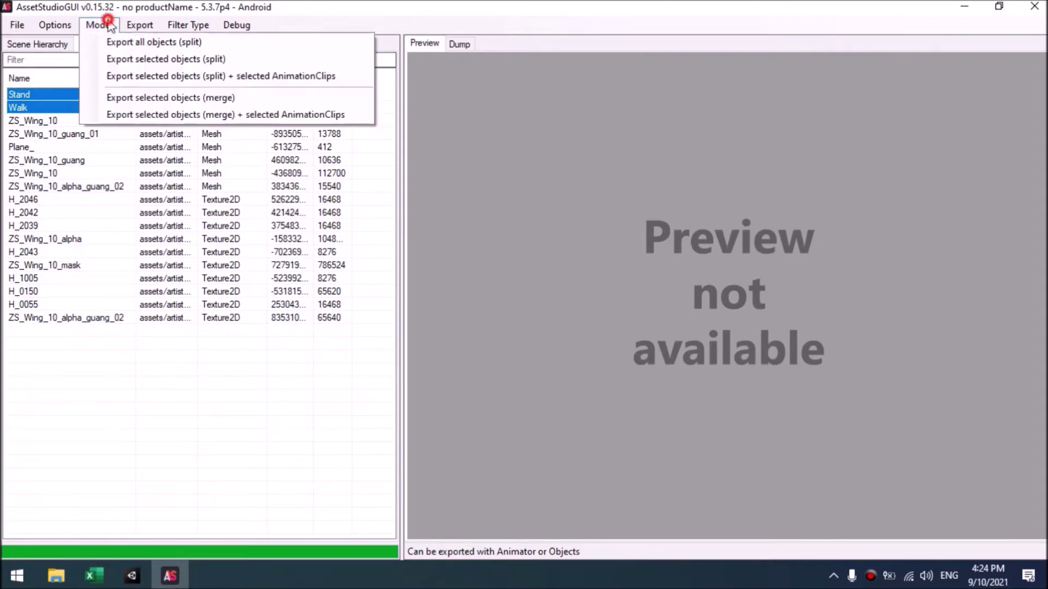
{"action": "left_click", "coordinate": [303, 115]}
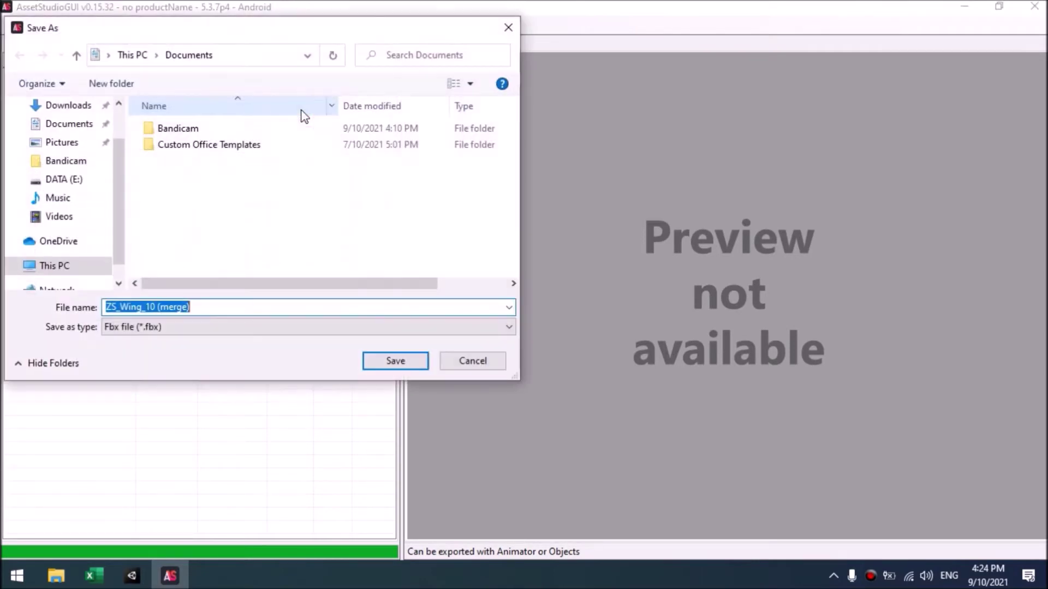
- Create a folder named wing on the Desktop and save the export in it as the FBX file ZS_Wing_10 (merge)
{"action": "scroll", "coordinate": [87, 165], "scroll_direction": "up", "scroll_amount": 2}
{"action": "left_click", "coordinate": [82, 137]}
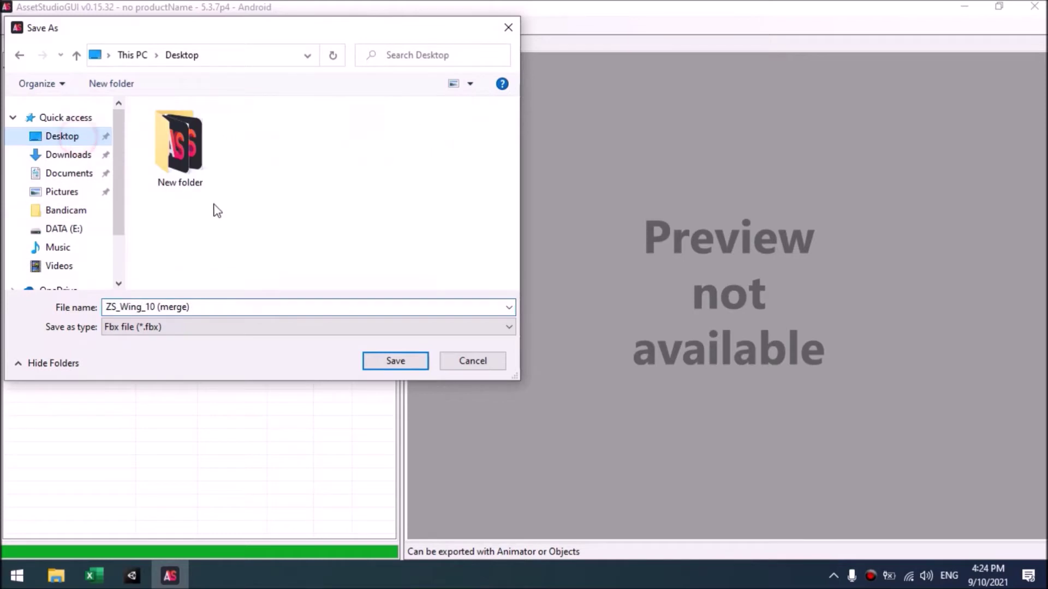
{"action": "right_click", "coordinate": [231, 204]}
{"action": "mouse_move", "coordinate": [377, 384]}
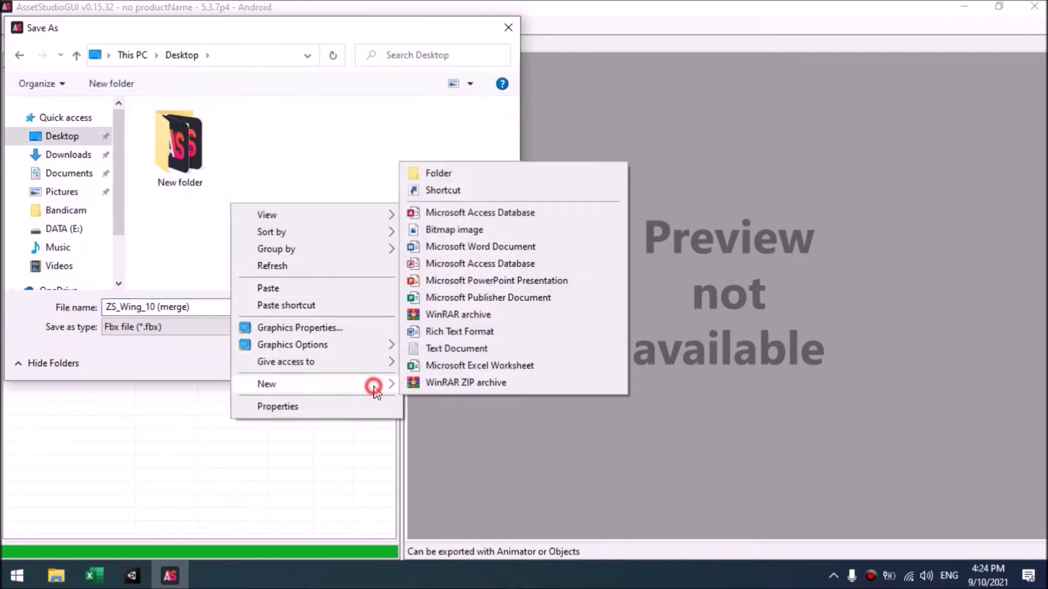
{"action": "left_click", "coordinate": [484, 173]}
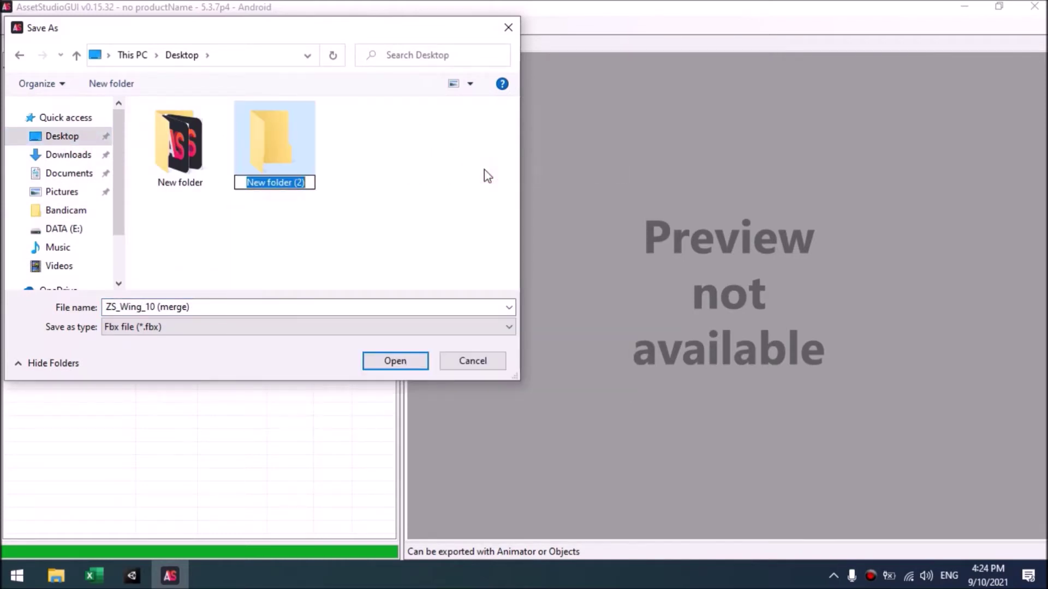
{"action": "type", "text": "w"}
{"action": "key", "text": "Return"}
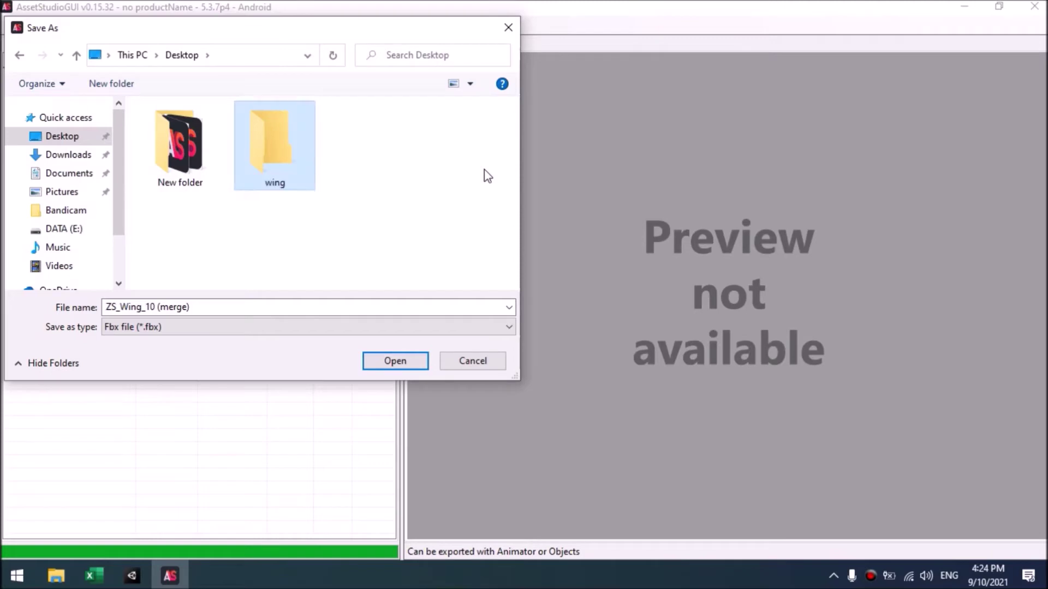
{"action": "key", "text": "Return"}
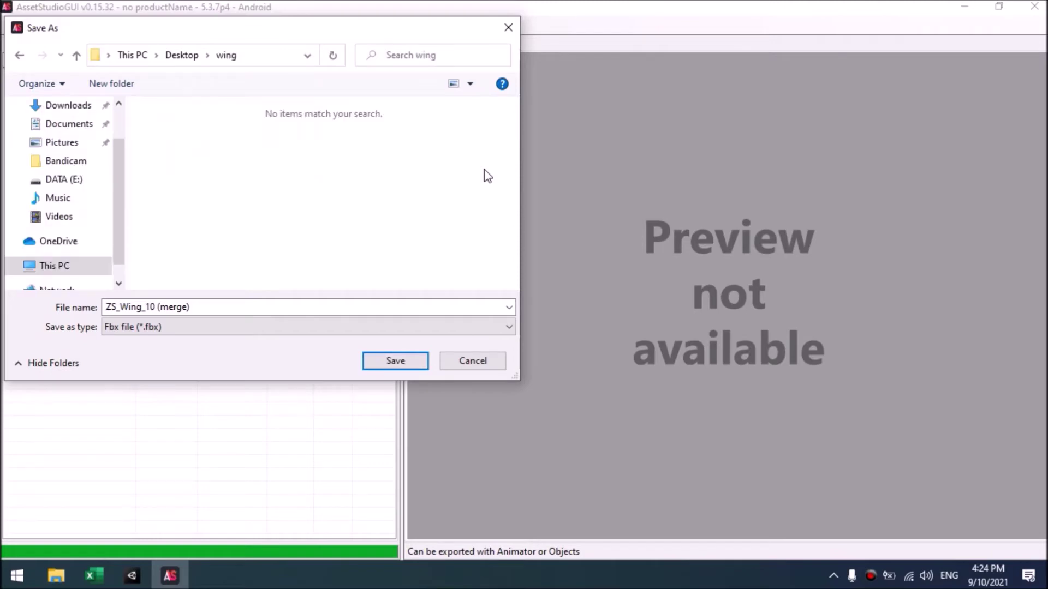
{"action": "left_click", "coordinate": [409, 360]}
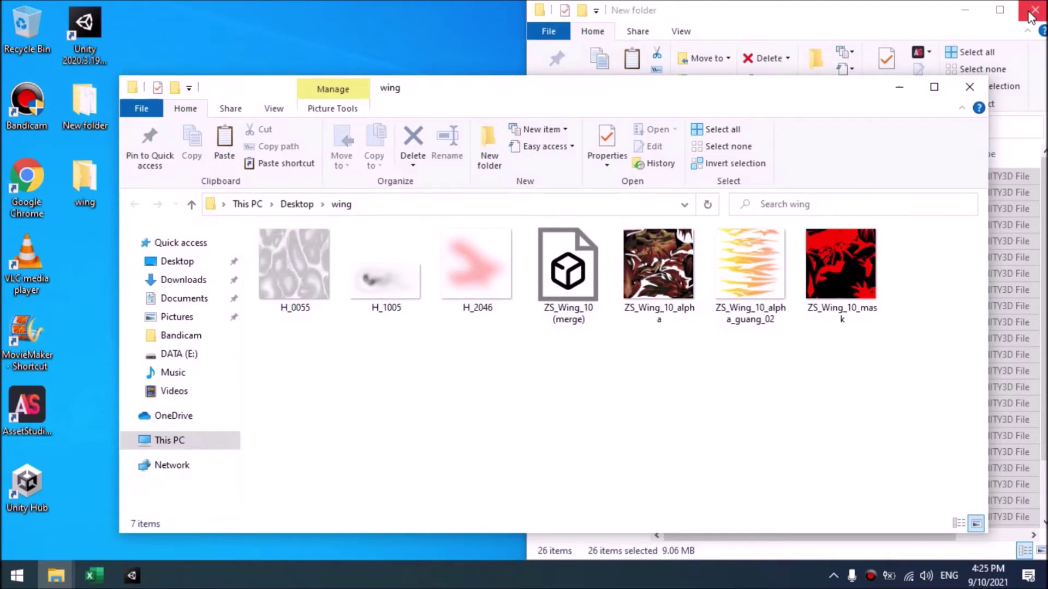
- Close both folder windows and briefly bring up the open Unity project before returning to the desktop
{"action": "left_click", "coordinate": [1030, 16]}
{"action": "left_click", "coordinate": [970, 87]}
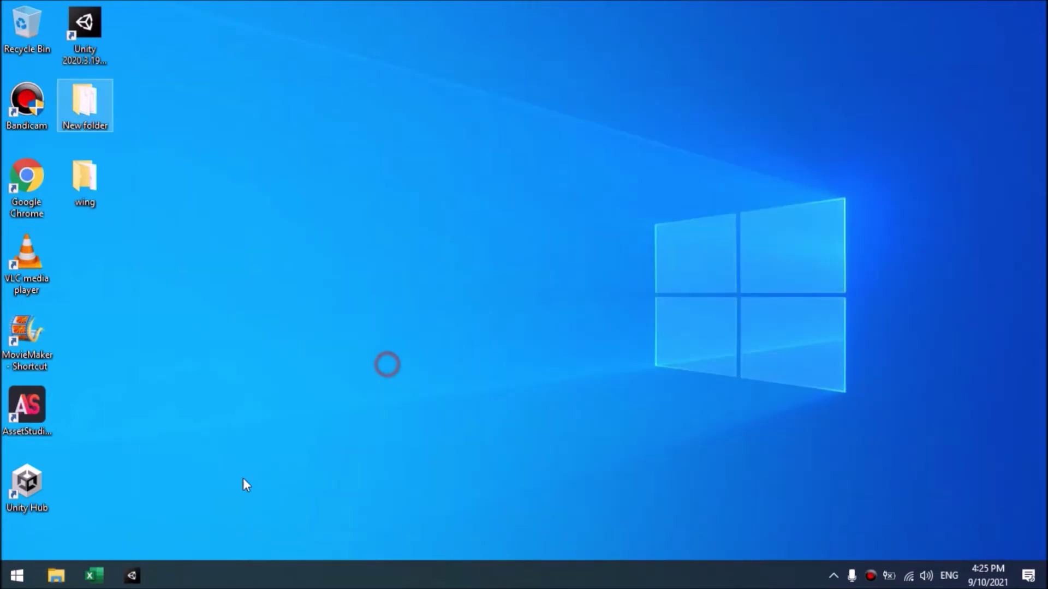
{"action": "left_click", "coordinate": [133, 577]}
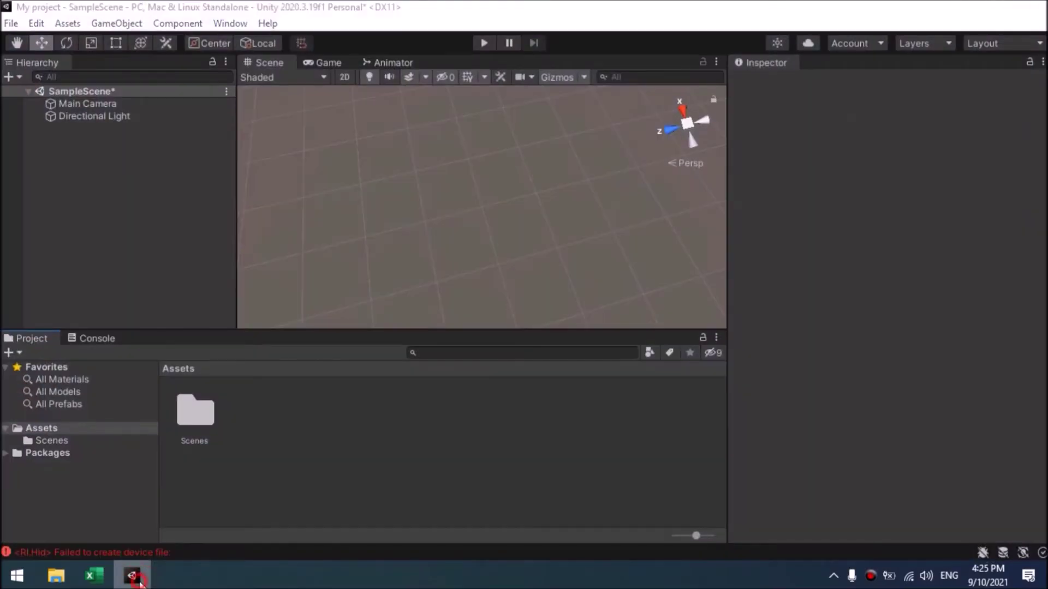
{"action": "left_click", "coordinate": [133, 577]}
- Open the exported ZS_Wing_10 (merge) model from the wing folder in 3D Viewer, check its animation and textures, and close both windows
{"action": "double_click", "coordinate": [81, 196]}
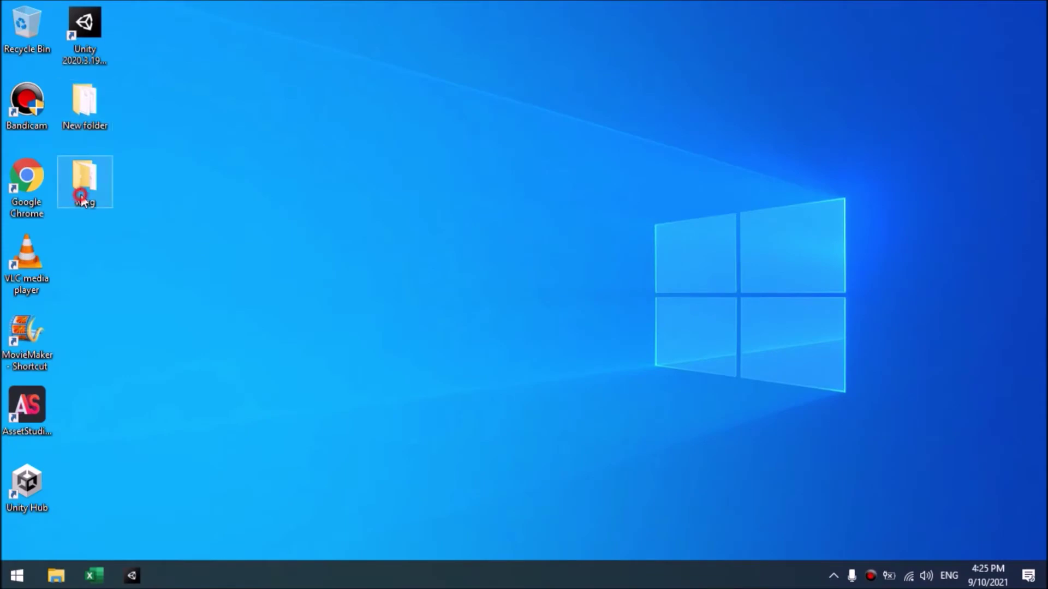
{"action": "double_click", "coordinate": [570, 65]}
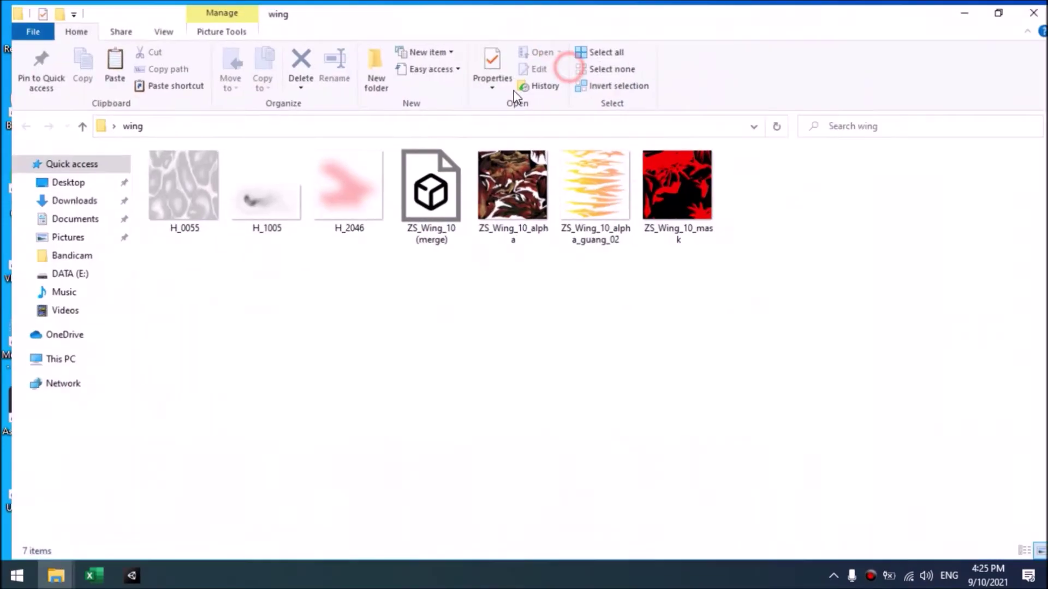
{"action": "double_click", "coordinate": [423, 234]}
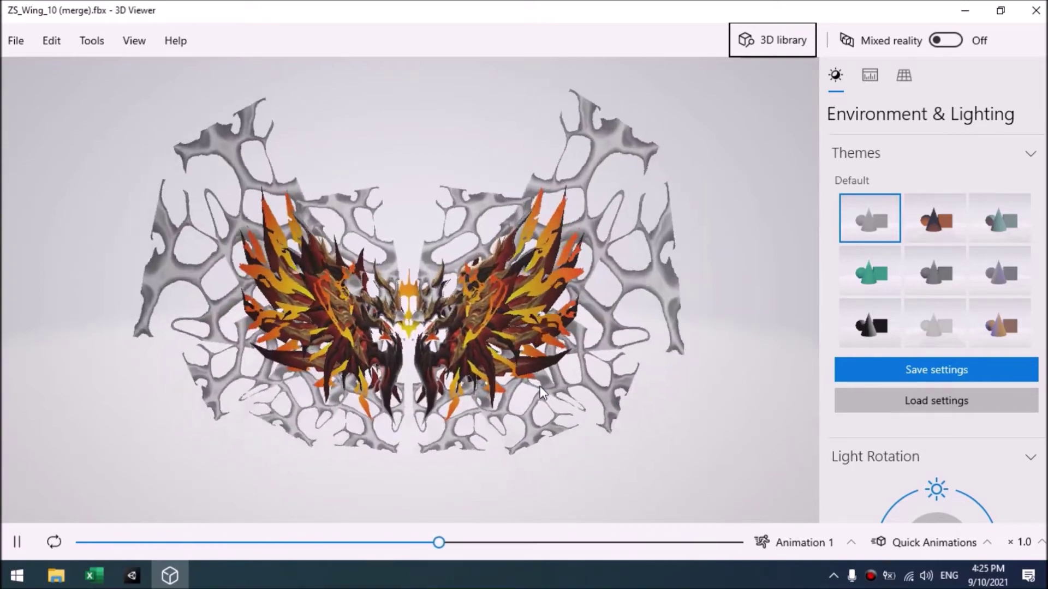
{"action": "key", "text": "alt+F4"}
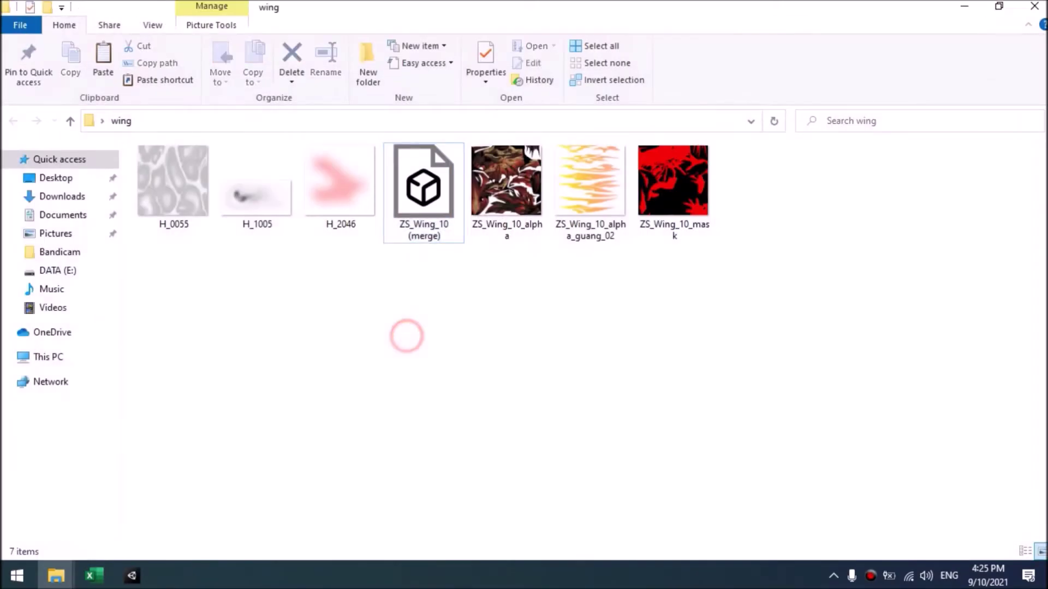
{"action": "key", "text": "alt+F4"}
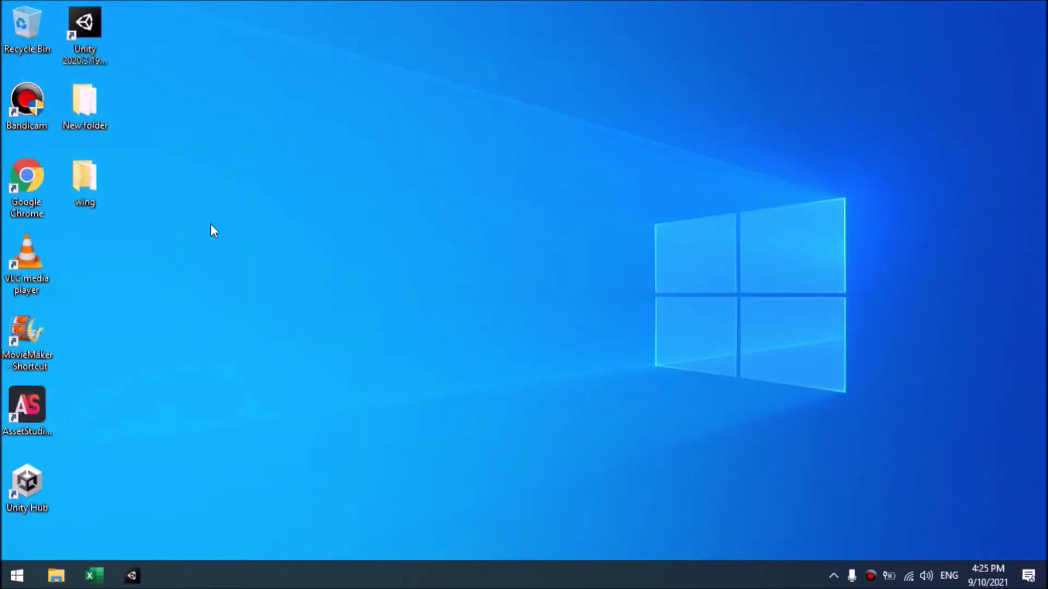
- Reopen the wing folder and view ZS_Wing_10 (merge) in 3D Viewer once more, closing the viewer and the folder when done
{"action": "left_click", "coordinate": [77, 173]}
{"action": "double_click", "coordinate": [77, 174]}
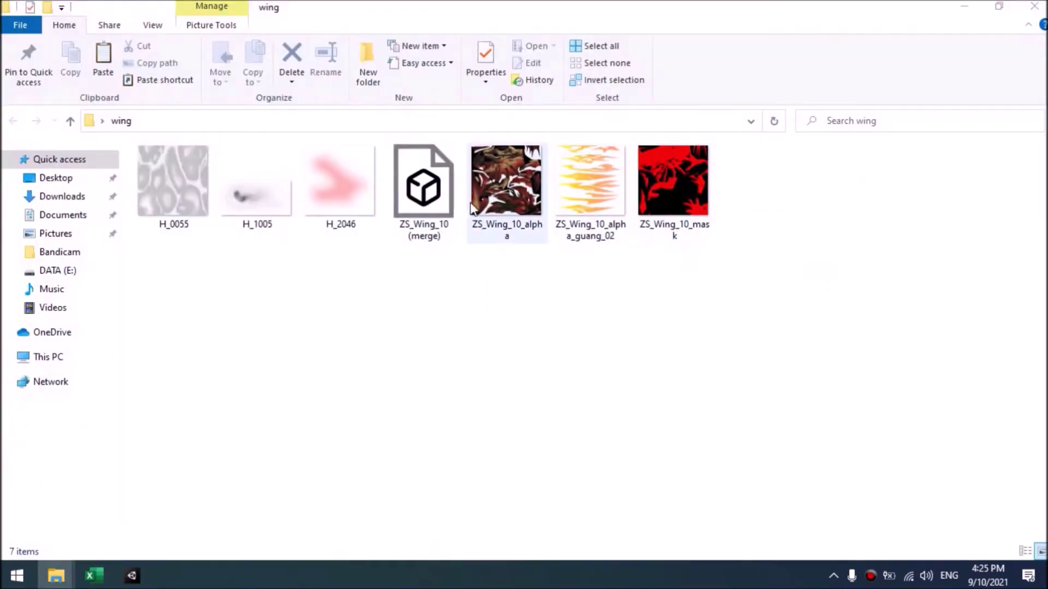
{"action": "left_click", "coordinate": [432, 197]}
{"action": "double_click", "coordinate": [434, 200]}
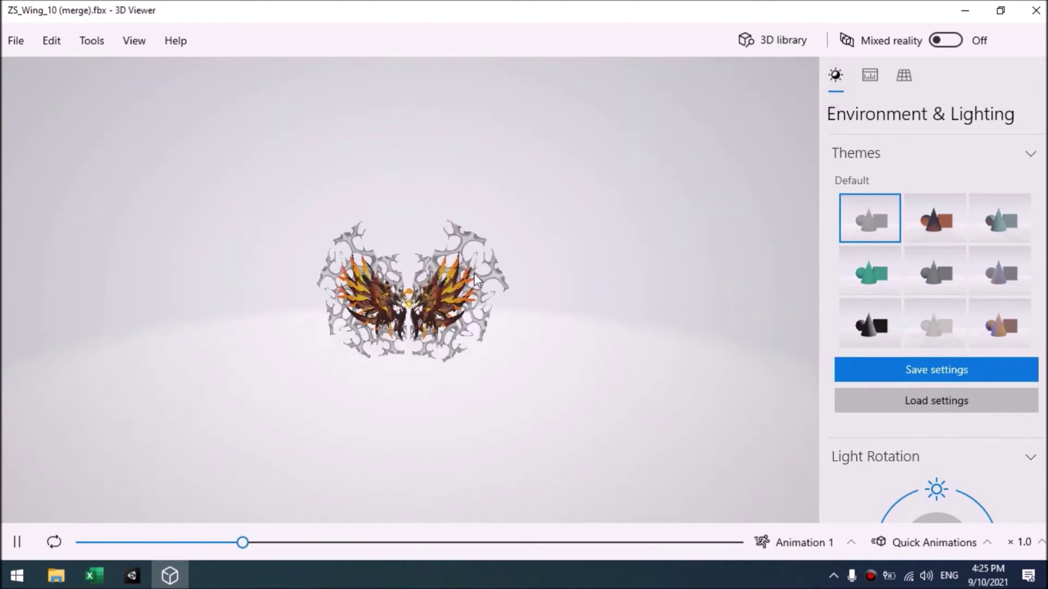
{"action": "left_click", "coordinate": [1035, 10]}
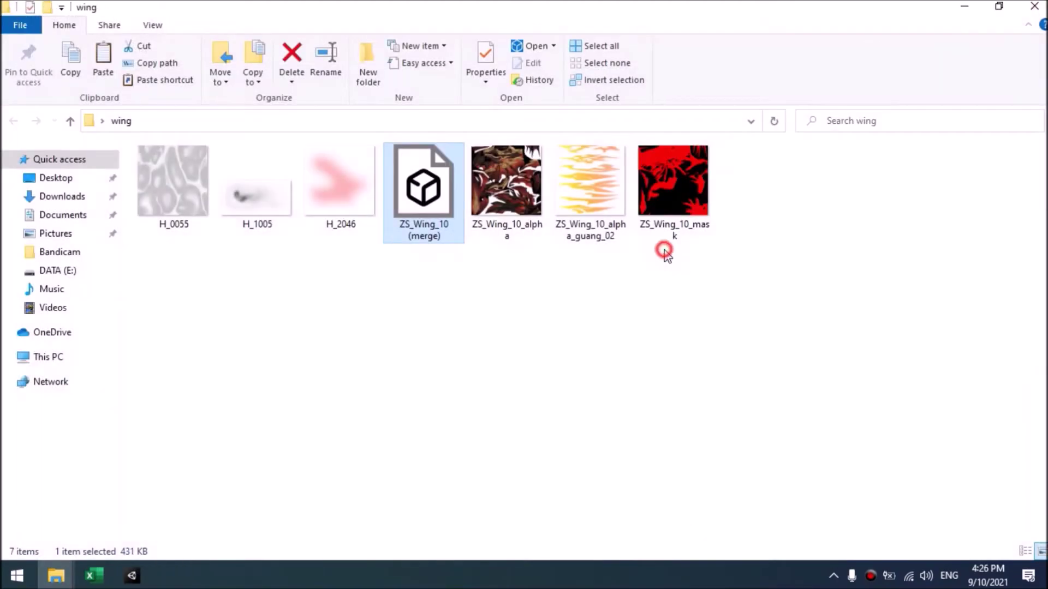
{"action": "key", "text": "alt+F4"}
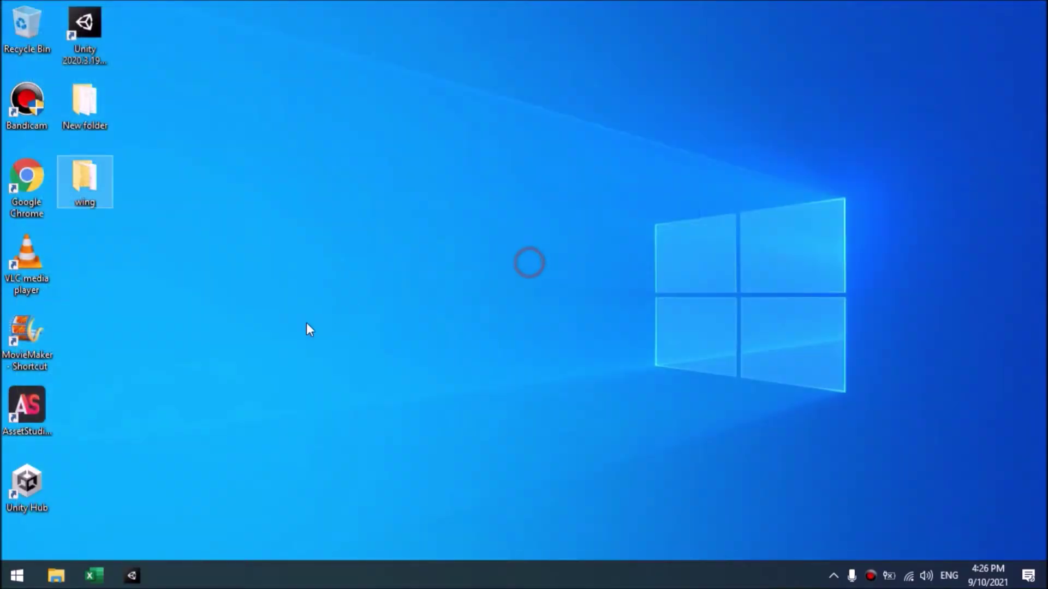
- Switch to Unity, place its window beside the desktop, import the wing folder into the project's Assets, and maximize the window again
{"action": "left_click", "coordinate": [131, 576]}
{"action": "key", "text": "super+Right"}
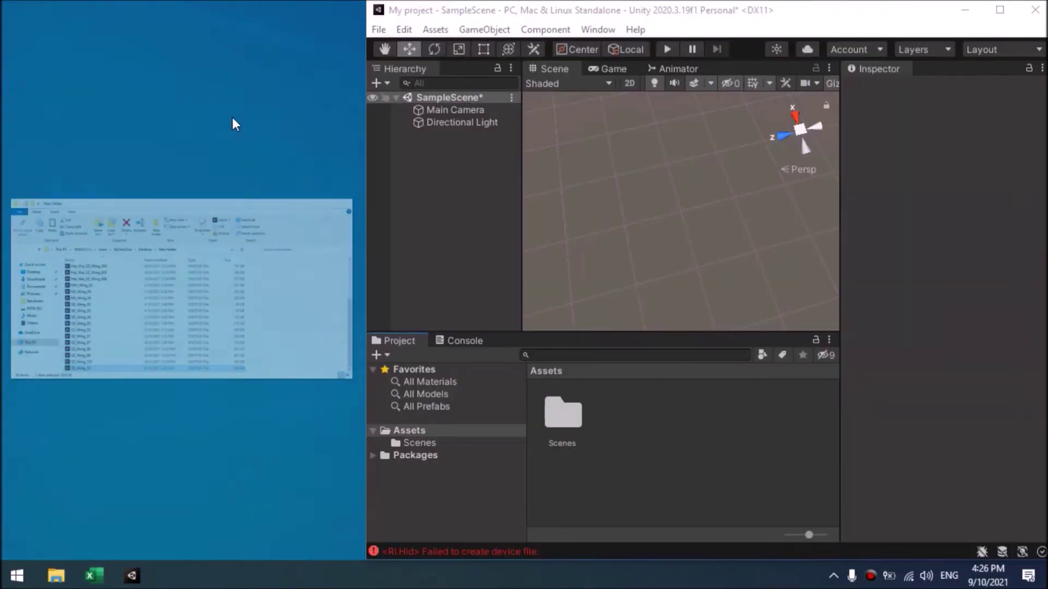
{"action": "left_click", "coordinate": [218, 133]}
{"action": "left_click_drag", "start_coordinate": [84, 178], "coordinate": [681, 425]}
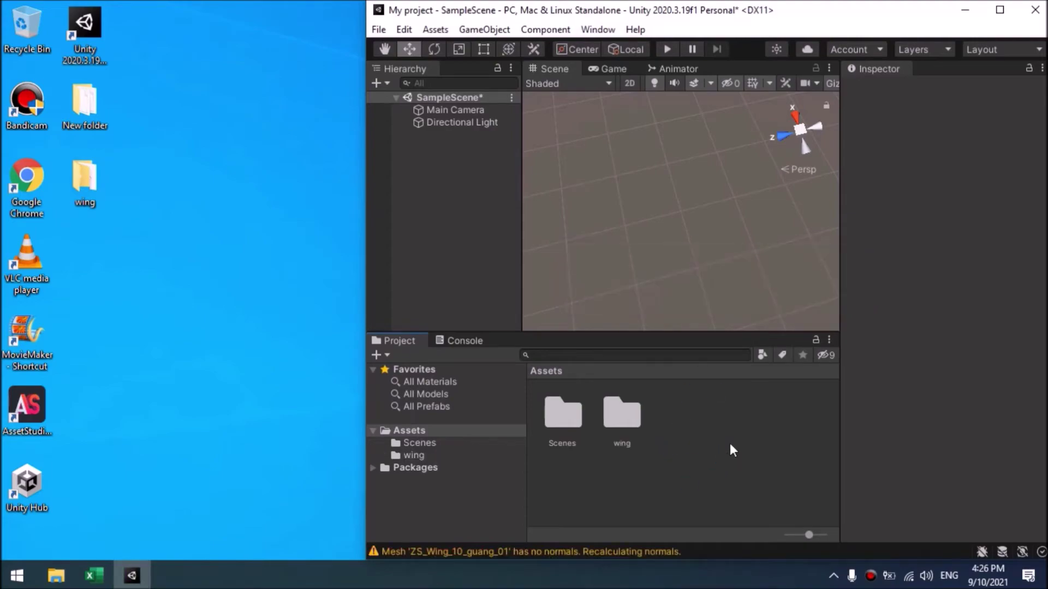
{"action": "double_click", "coordinate": [855, 15]}
{"action": "left_click", "coordinate": [500, 456]}
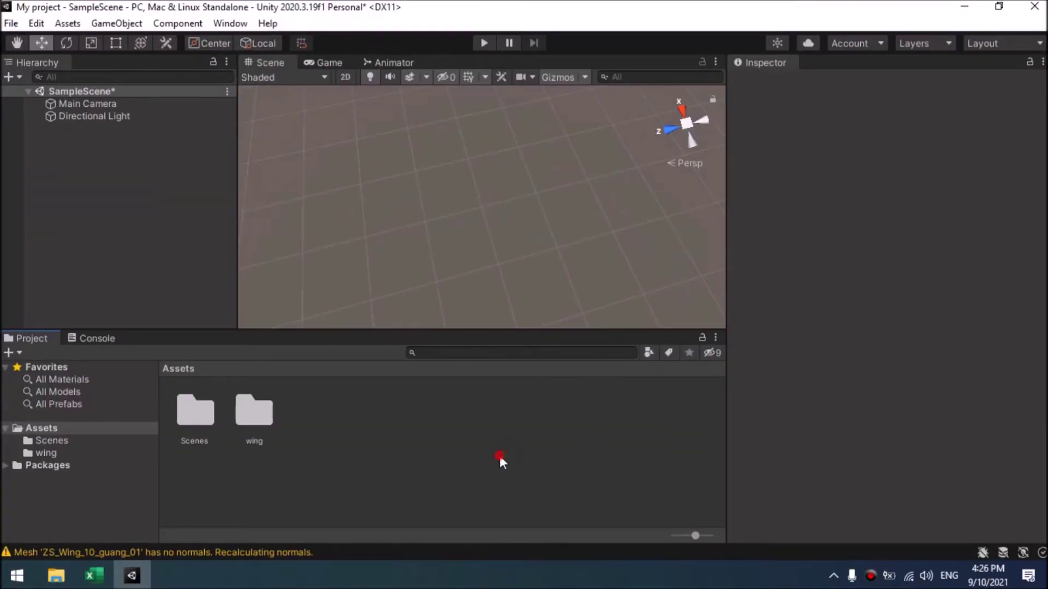
- Add the ZS_Wing_10 (merge) model from the project's wing folder to the SampleScene hierarchy
{"action": "double_click", "coordinate": [254, 411]}
{"action": "left_click", "coordinate": [374, 407]}
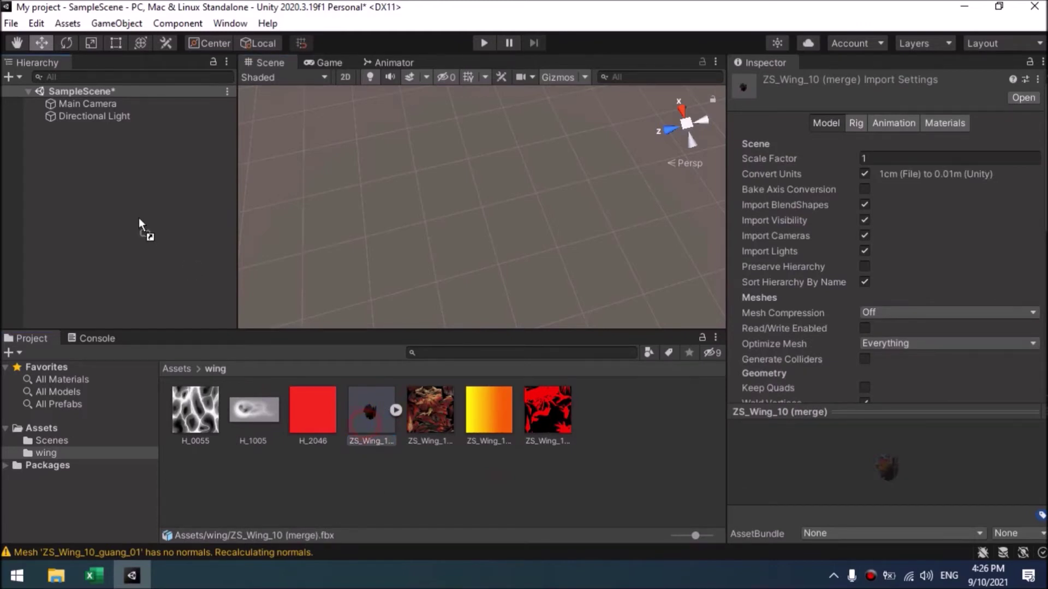
{"action": "left_click_drag", "start_coordinate": [140, 225], "coordinate": [141, 225]}
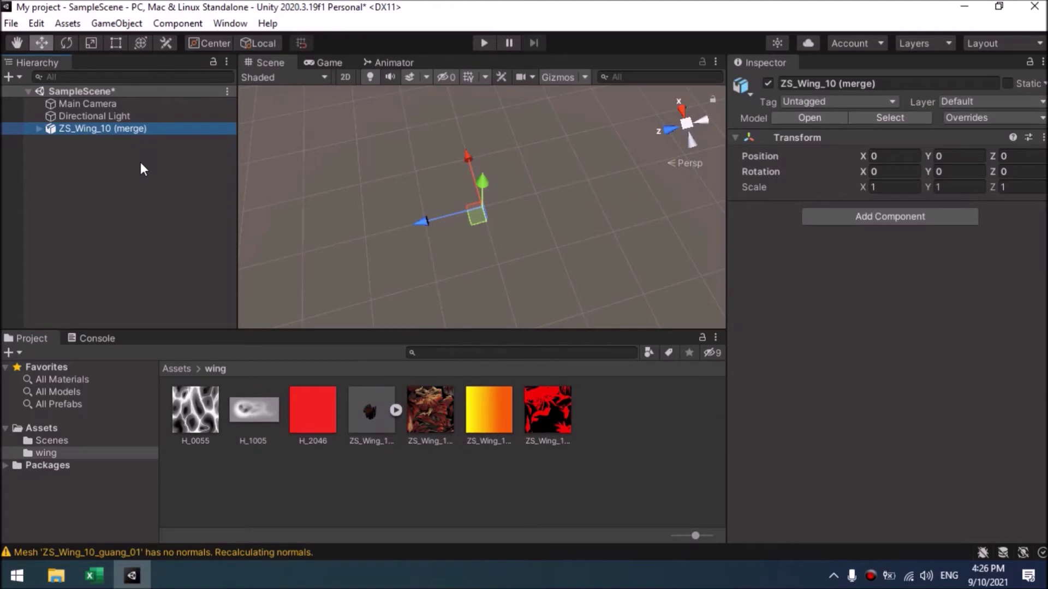
- Select the ZS_Wing_10 (merge) object in the hierarchy and find it in the Scene view, cancelling the accidental rename
{"action": "left_click", "coordinate": [152, 130]}
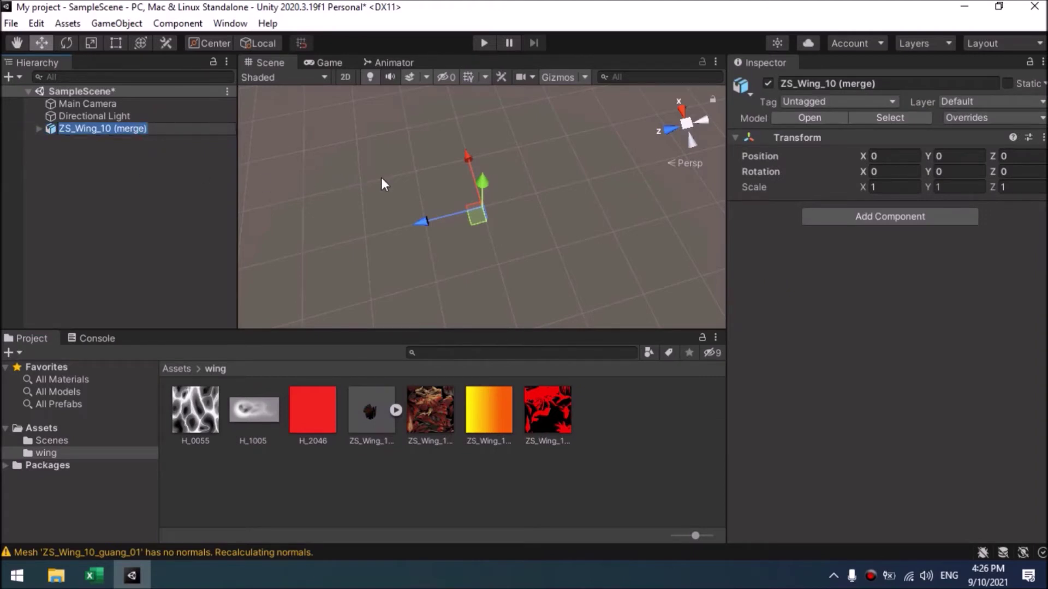
{"action": "type", "text": "f"}
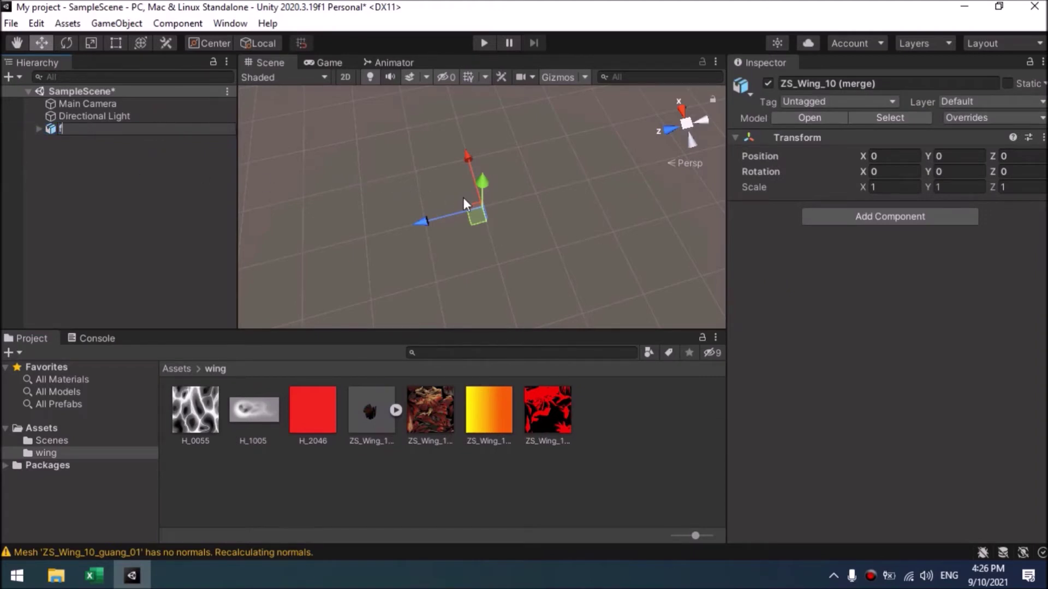
{"action": "key", "text": "Escape"}
{"action": "left_click", "coordinate": [174, 200]}
{"action": "left_click", "coordinate": [192, 129]}
{"action": "left_click", "coordinate": [507, 197]}
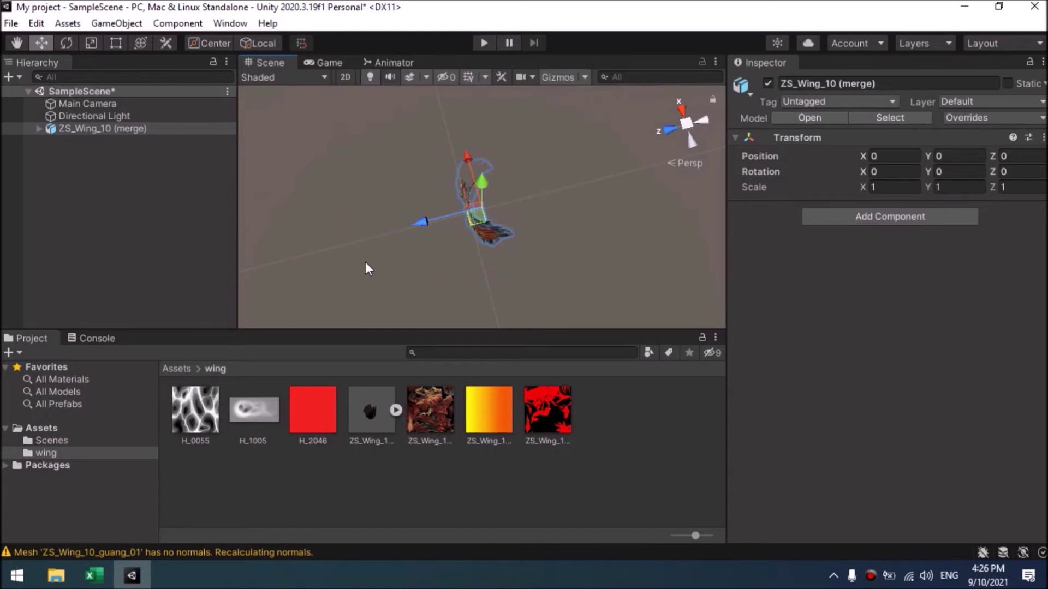
- Set the Scale Factor of the ZS_Wing_10 (merge) asset to 100, apply the import settings, and check the enlarged wings in the scene
{"action": "left_click", "coordinate": [366, 432]}
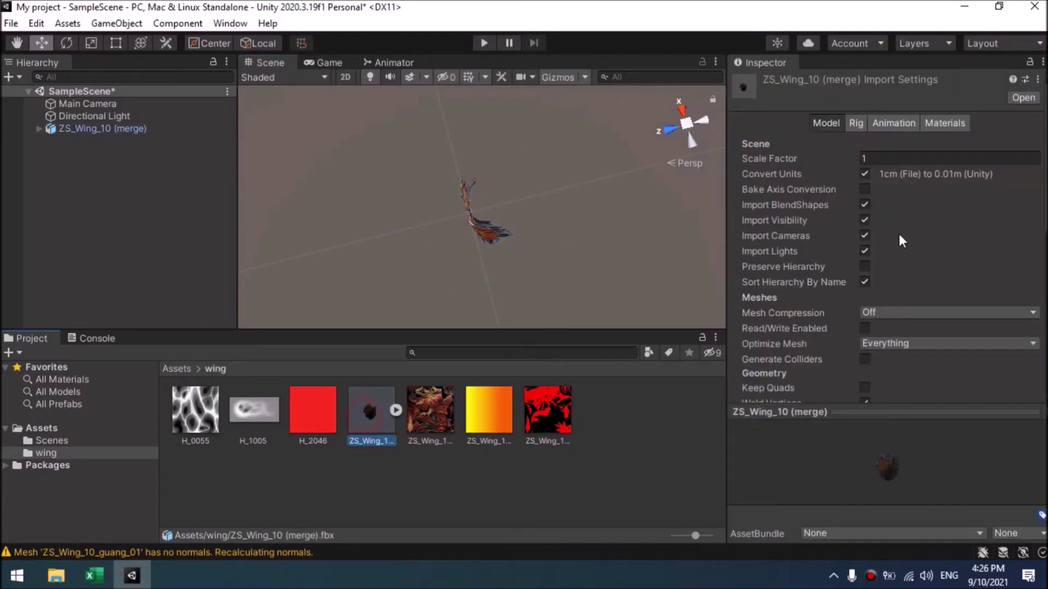
{"action": "left_click", "coordinate": [886, 157]}
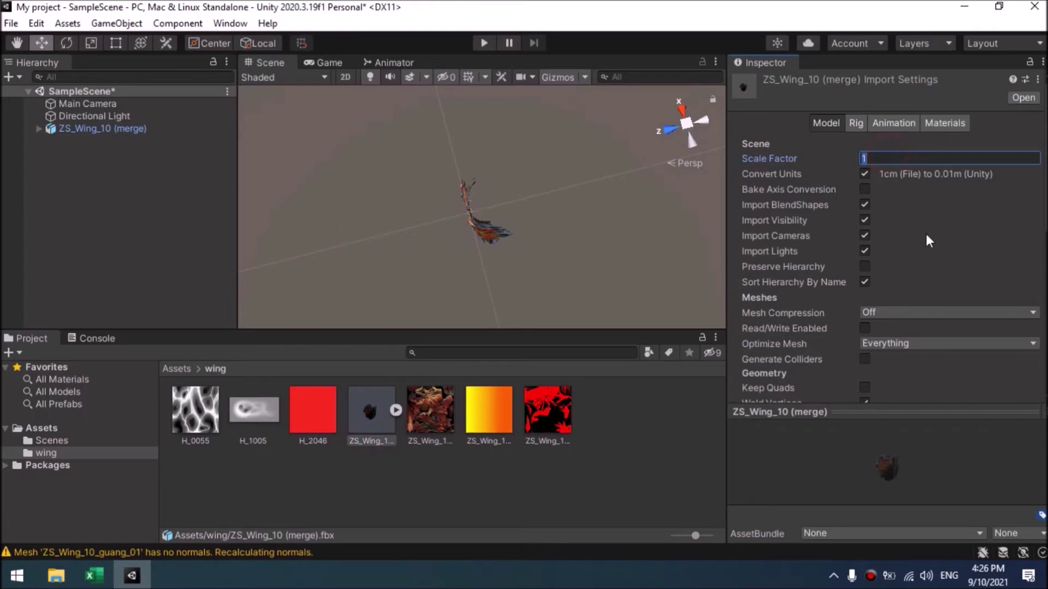
{"action": "type", "text": "100"}
{"action": "scroll", "coordinate": [990, 237], "scroll_direction": "down", "scroll_amount": 10}
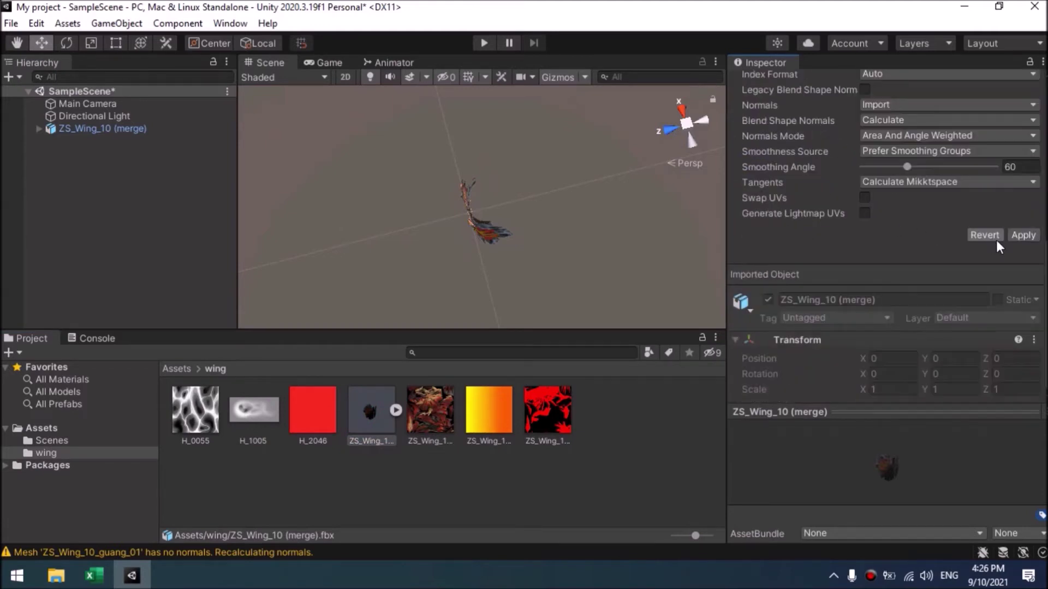
{"action": "left_click", "coordinate": [1019, 241]}
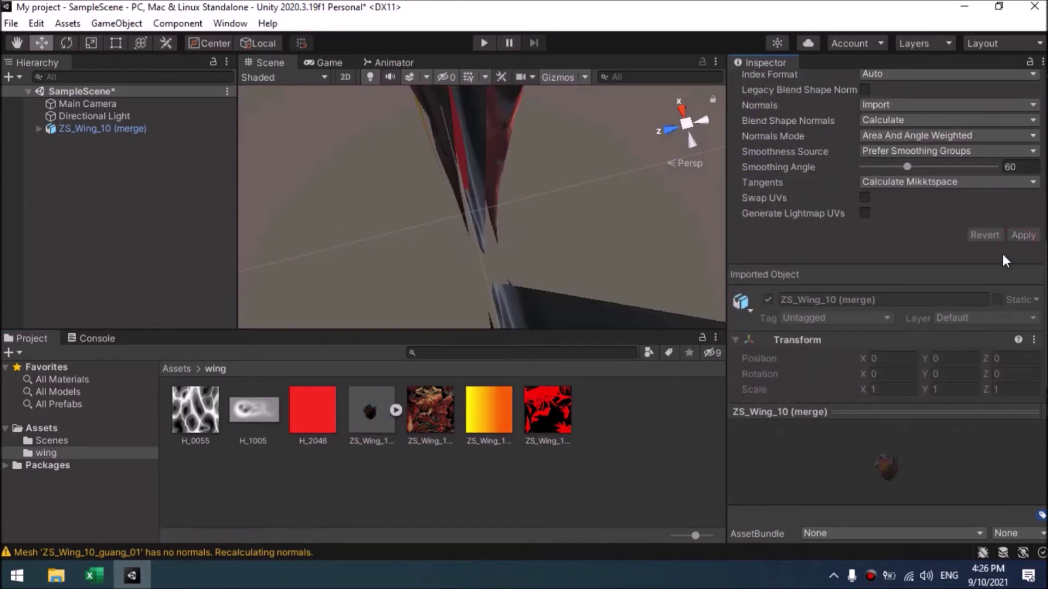
{"action": "left_click_drag", "start_coordinate": [431, 292], "coordinate": [533, 105], "text": "alt"}
{"action": "left_click_drag", "start_coordinate": [663, 83], "coordinate": [612, 187], "text": "alt"}
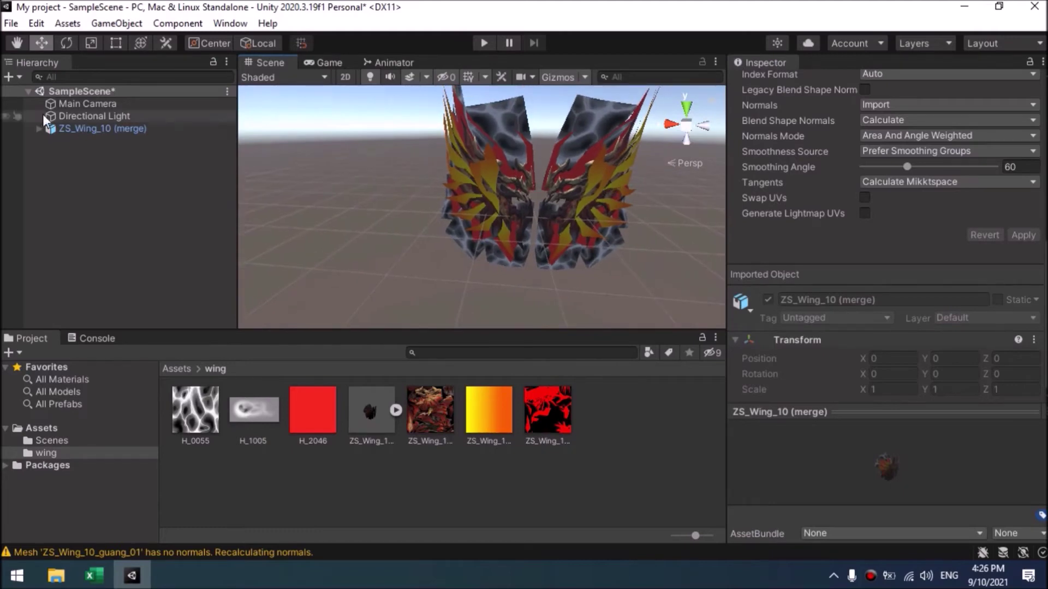
- Set the Directional Light's Y rotation to 180 and check the lit wings in the scene
{"action": "left_click", "coordinate": [86, 112]}
{"action": "left_click", "coordinate": [931, 132]}
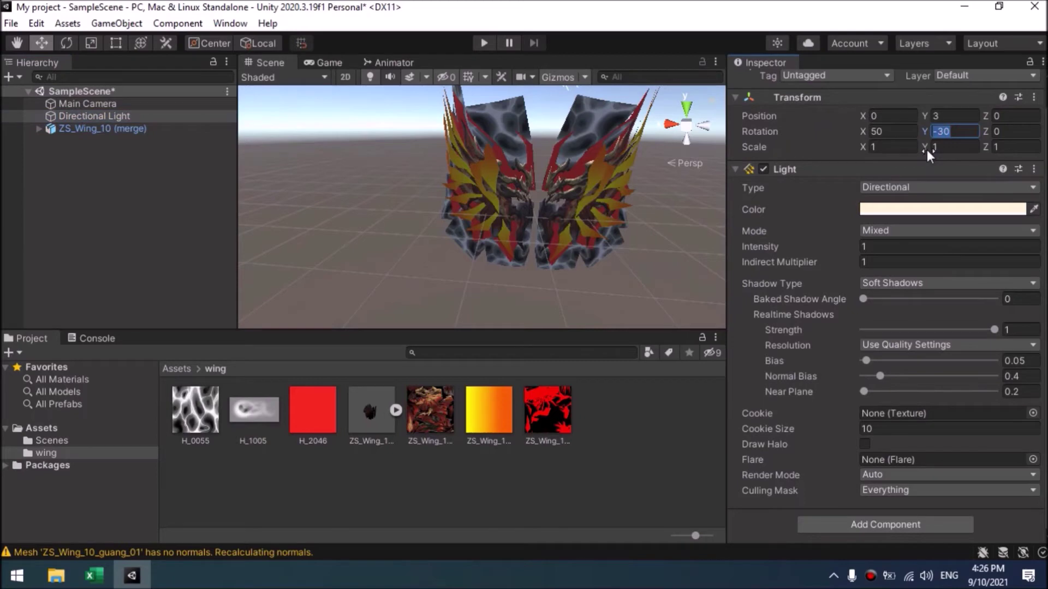
{"action": "type", "text": "180"}
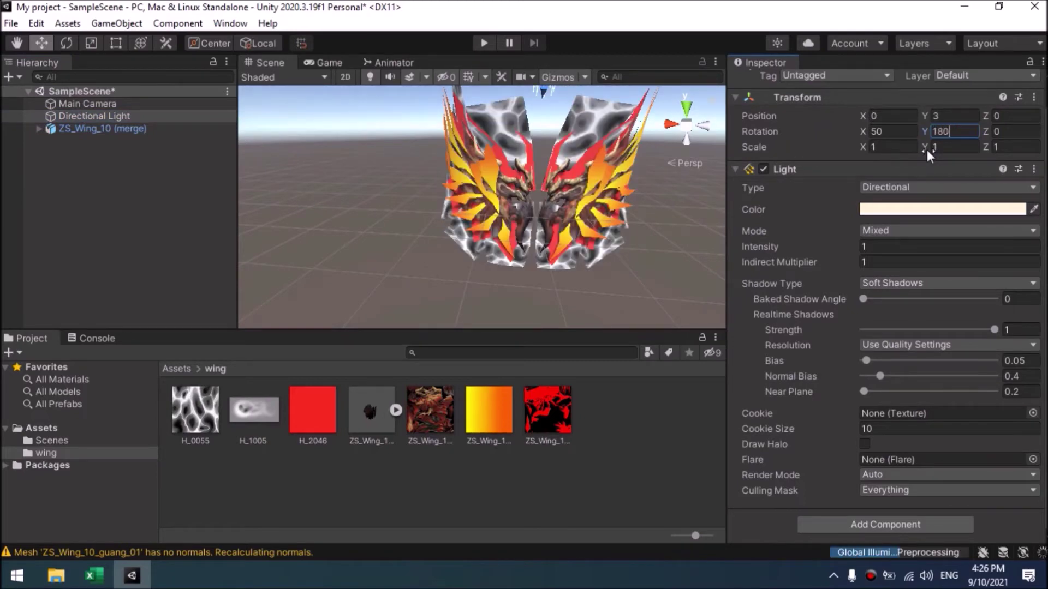
{"action": "left_click", "coordinate": [105, 218]}
{"action": "left_click_drag", "start_coordinate": [609, 194], "coordinate": [561, 116], "text": "alt"}
{"action": "scroll", "coordinate": [633, 178], "scroll_direction": "up", "scroll_amount": 5}
{"action": "scroll", "coordinate": [561, 116], "scroll_direction": "down", "scroll_amount": 6, "text": "alt"}
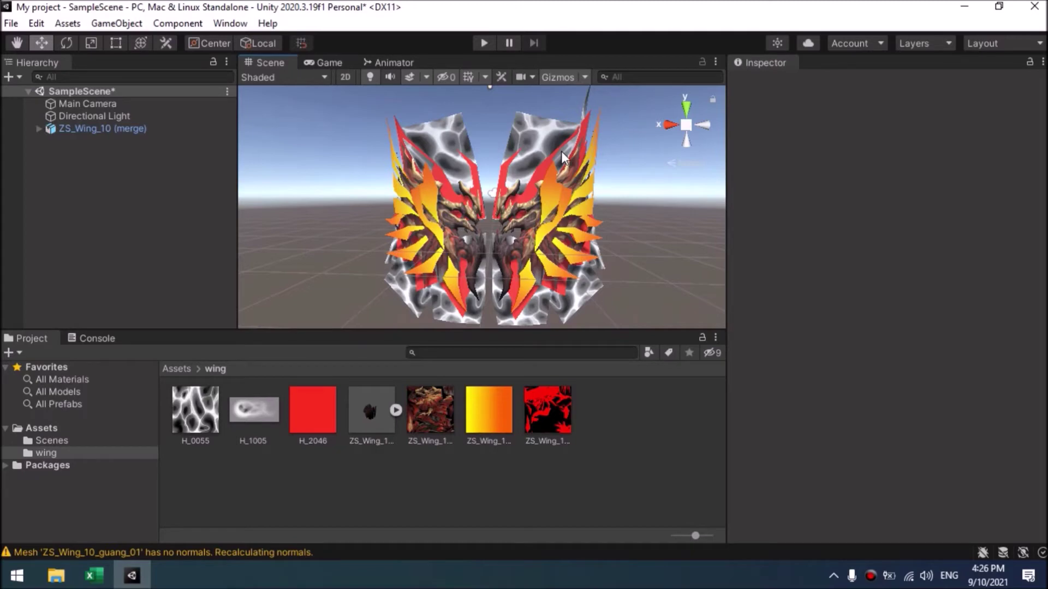
- Expand the ZS_Wing_10 (merge) hierarchy down to its meshes and deactivate the ZS_Wing_10_guang_01 object
{"action": "left_click", "coordinate": [130, 128]}
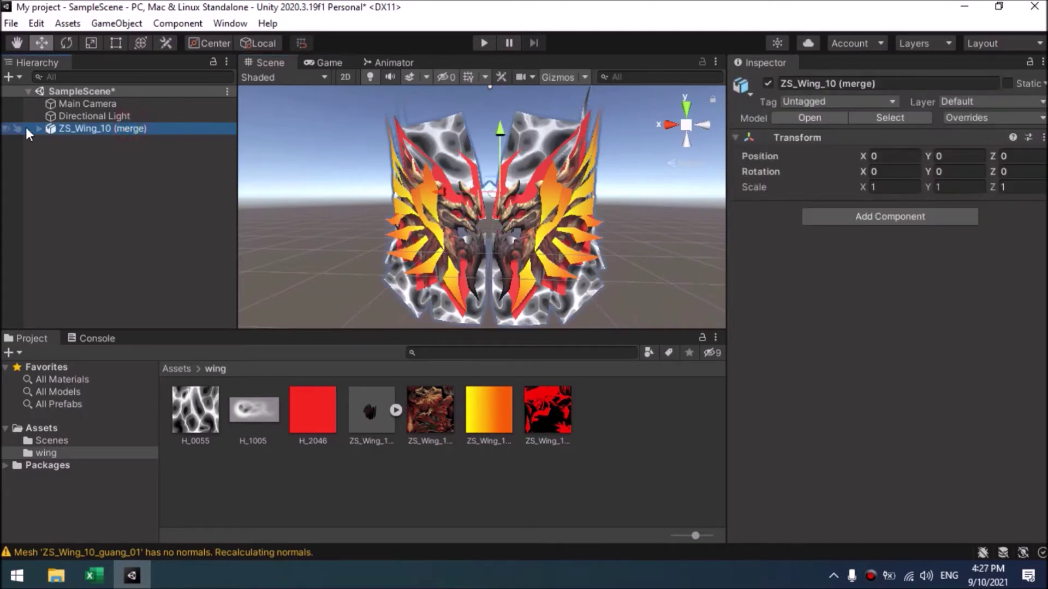
{"action": "left_click", "coordinate": [36, 128]}
{"action": "left_click", "coordinate": [49, 140]}
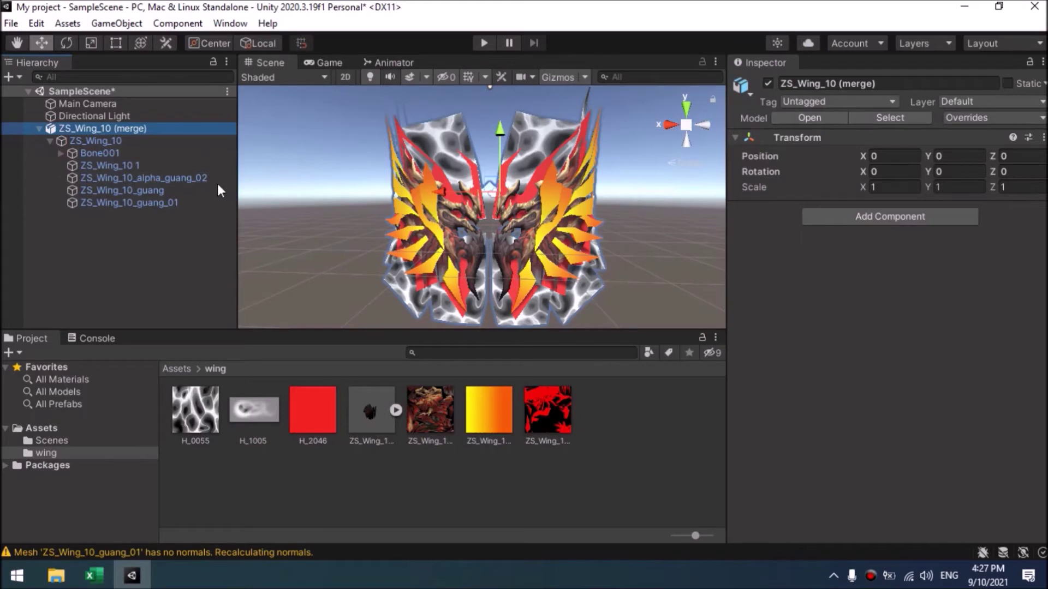
{"action": "left_click", "coordinate": [188, 192]}
{"action": "left_click", "coordinate": [182, 203]}
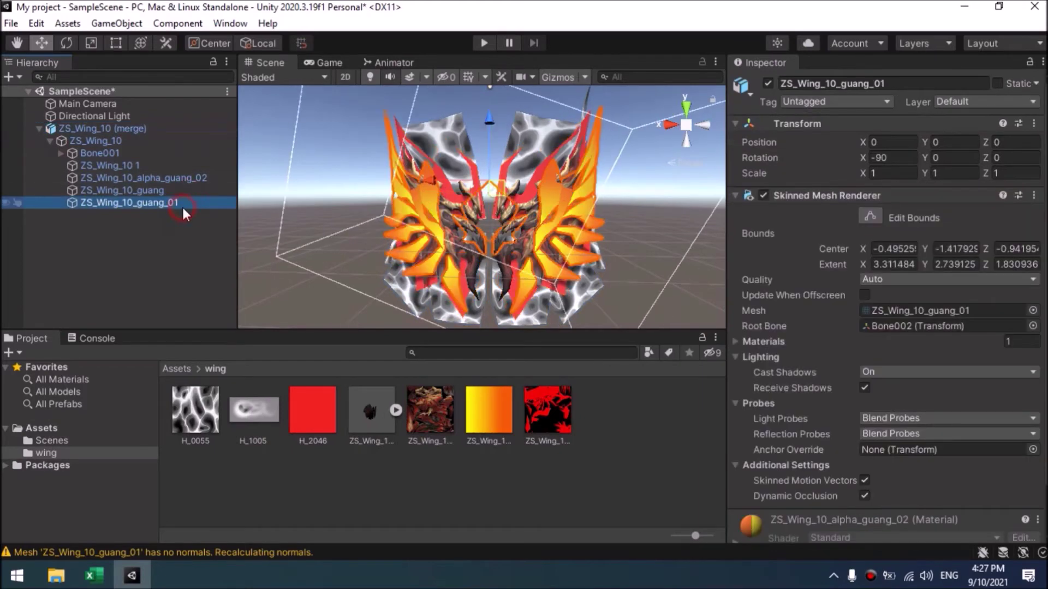
{"action": "left_click", "coordinate": [766, 86]}
{"action": "left_click", "coordinate": [766, 87]}
{"action": "left_click", "coordinate": [766, 88]}
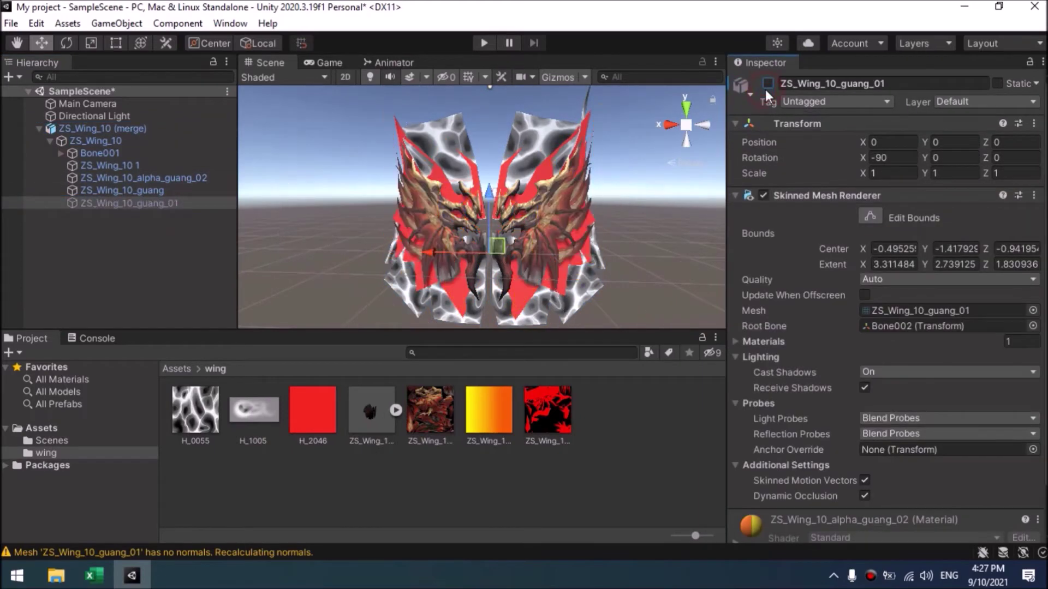
- Deactivate the ZS_Wing_10_guang object so its red glow mesh is hidden
{"action": "left_click", "coordinate": [181, 190]}
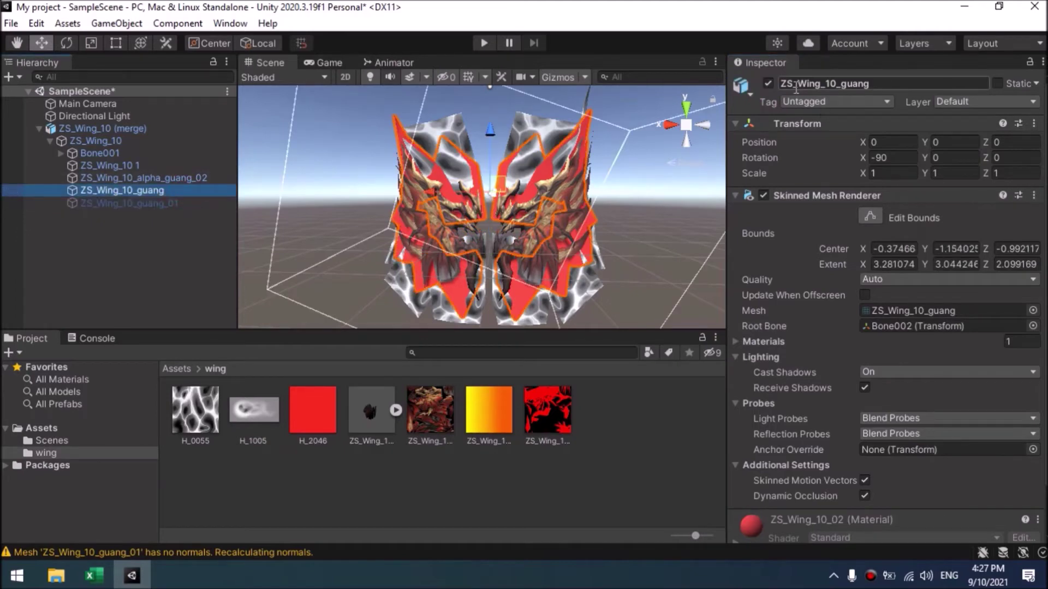
{"action": "left_click", "coordinate": [770, 83]}
{"action": "left_click", "coordinate": [770, 84]}
{"action": "left_click", "coordinate": [769, 84]}
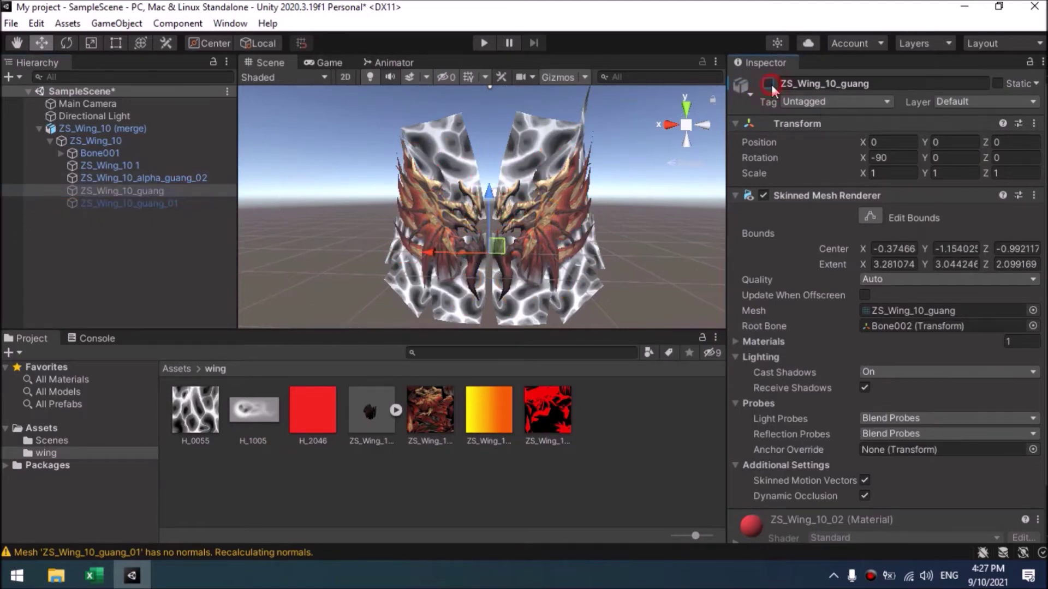
- Deactivate the ZS_Wing_10_alpha_guang_02 object and check the remaining wing mesh in the scene
{"action": "left_click", "coordinate": [198, 178]}
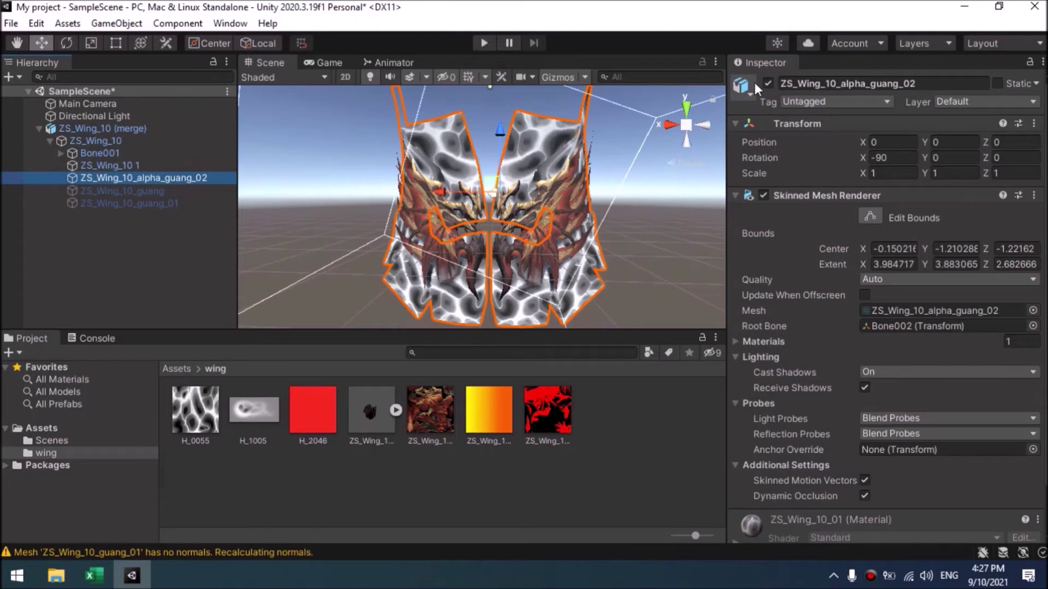
{"action": "left_click", "coordinate": [769, 83]}
{"action": "scroll", "coordinate": [584, 218], "scroll_direction": "up", "scroll_amount": 5}
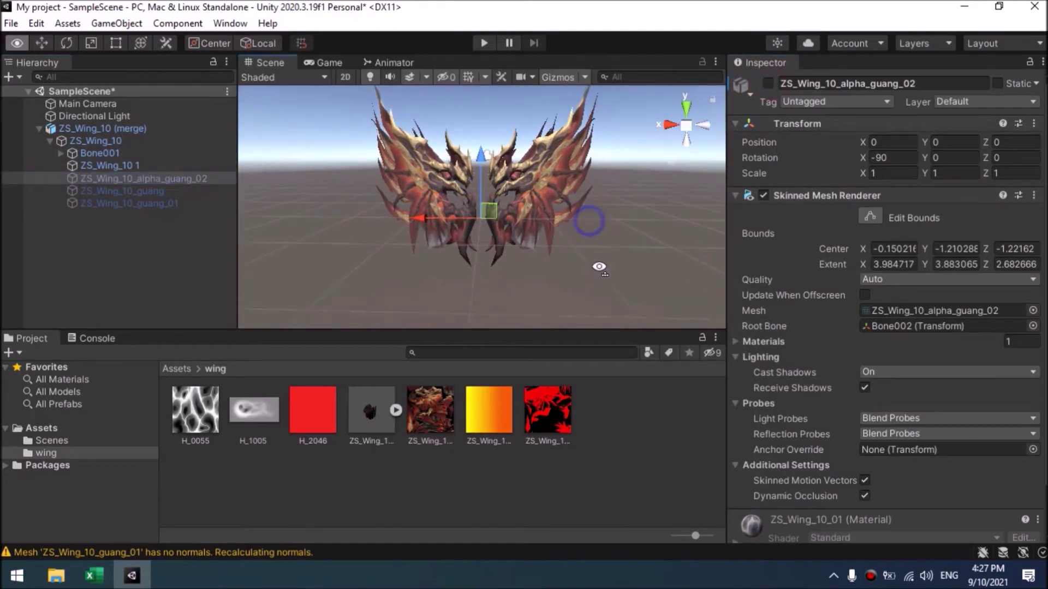
{"action": "left_click_drag", "start_coordinate": [601, 201], "coordinate": [634, 300], "text": "alt"}
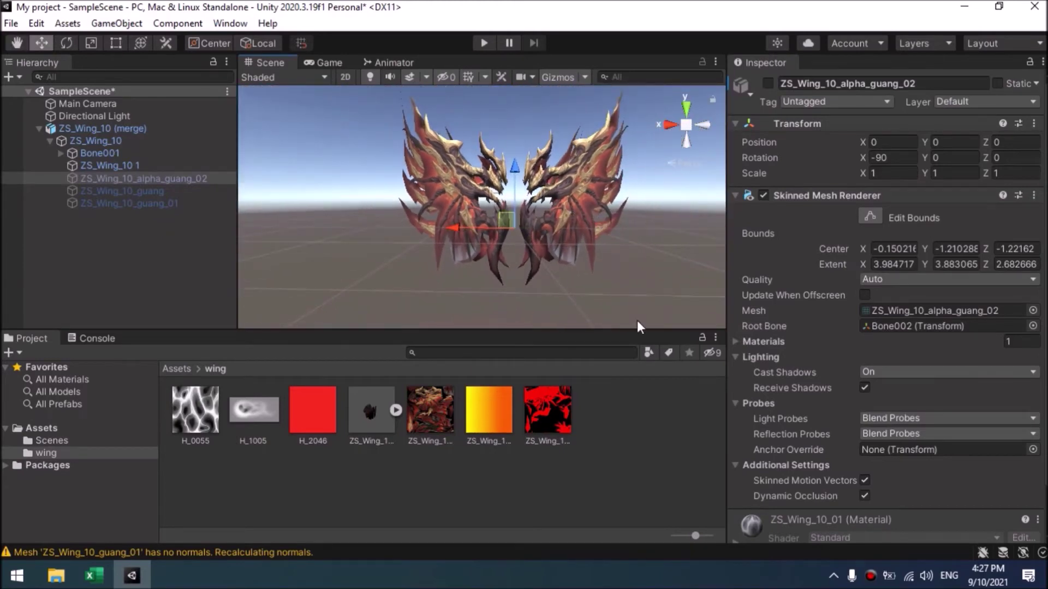
- Examine the material import settings of the ZS_Wing_10 (merge) asset
{"action": "left_click", "coordinate": [664, 445]}
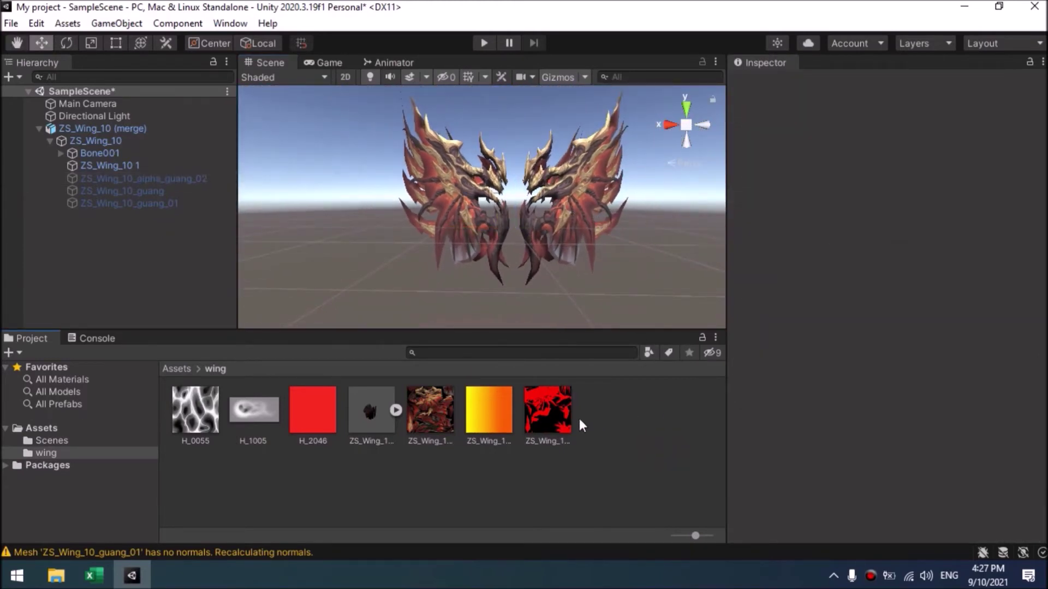
{"action": "left_click", "coordinate": [358, 416]}
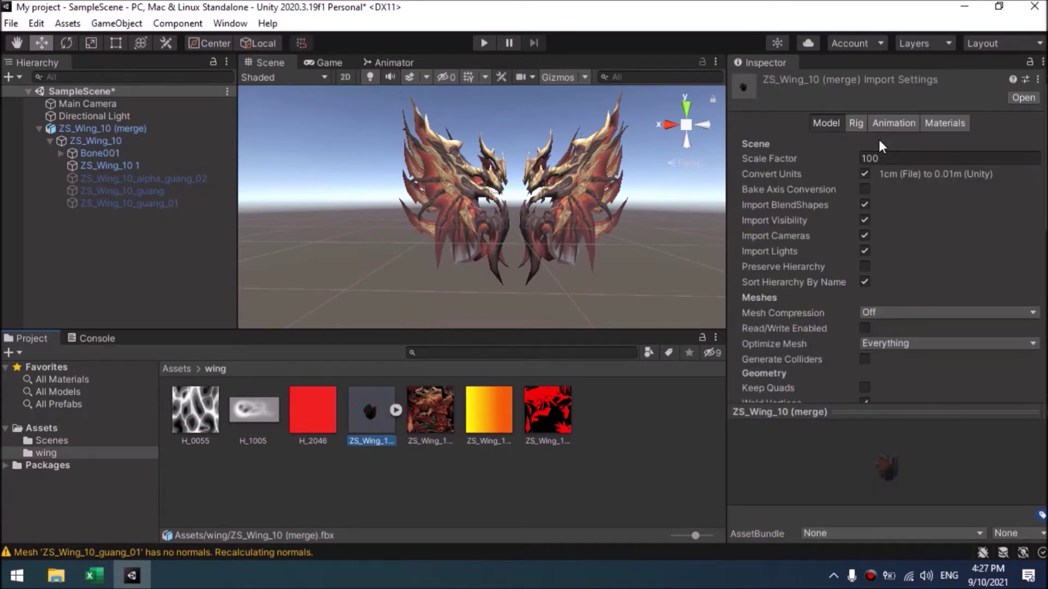
{"action": "left_click", "coordinate": [931, 123]}
{"action": "scroll", "coordinate": [921, 209], "scroll_direction": "down", "scroll_amount": 3}
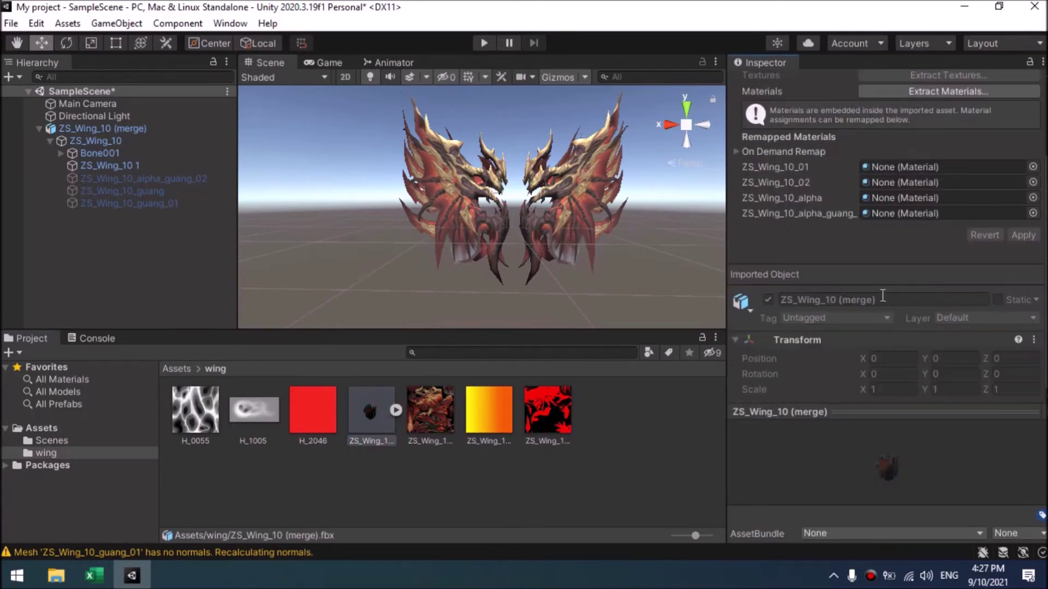
- Examine the embedded ZS_Wing_10_alpha material's properties, collapse the model's sub-assets again, and inspect the wings up close in the scene
{"action": "left_click", "coordinate": [396, 410]}
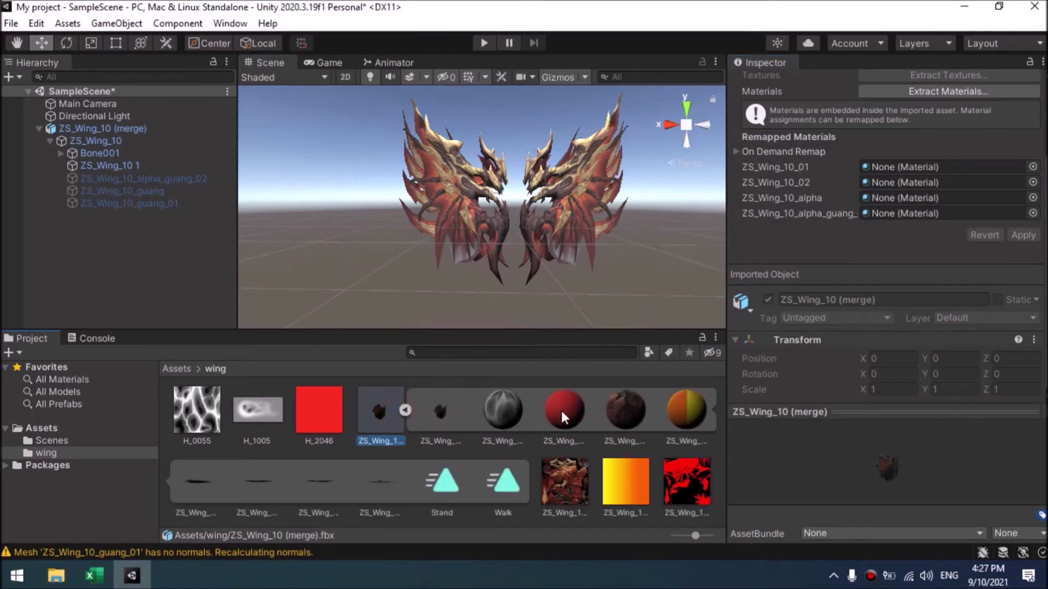
{"action": "left_click", "coordinate": [633, 415]}
{"action": "scroll", "coordinate": [984, 327], "scroll_direction": "up", "scroll_amount": 5}
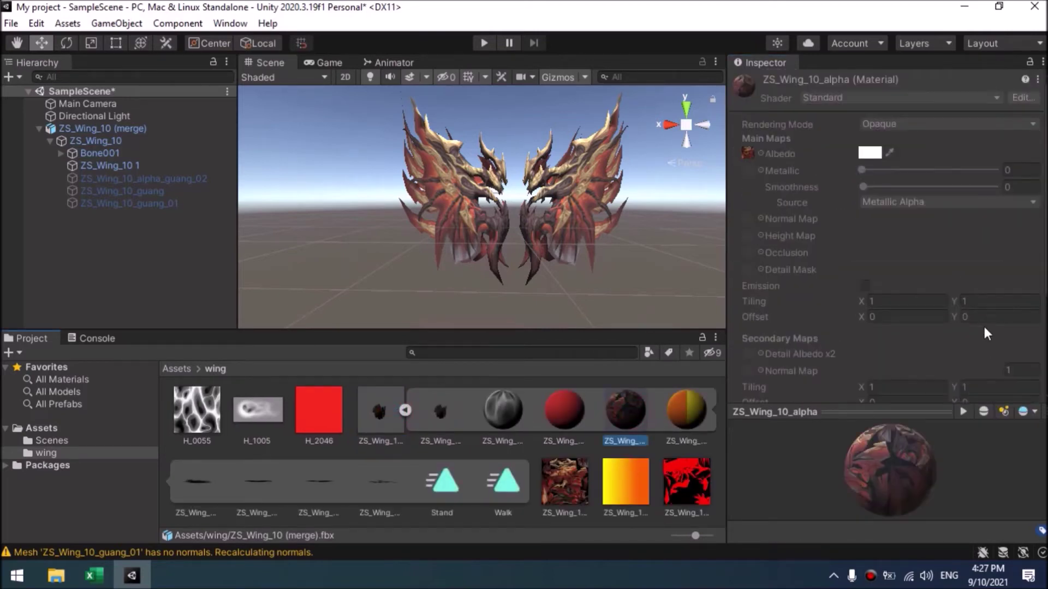
{"action": "scroll", "coordinate": [984, 324], "scroll_direction": "down", "scroll_amount": 4}
{"action": "scroll", "coordinate": [890, 234], "scroll_direction": "down", "scroll_amount": 3}
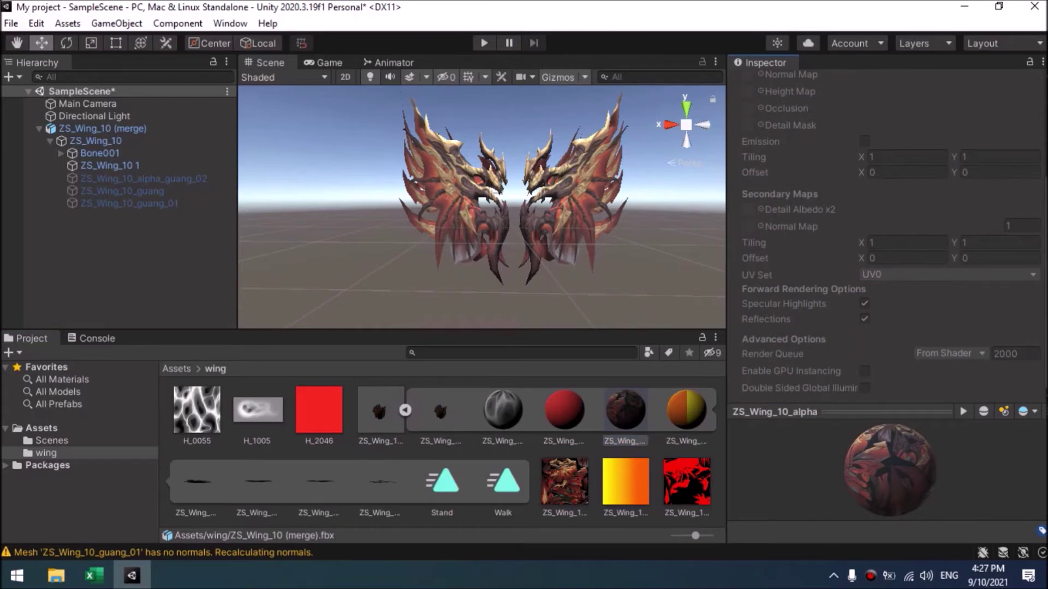
{"action": "scroll", "coordinate": [888, 171], "scroll_direction": "up", "scroll_amount": 2}
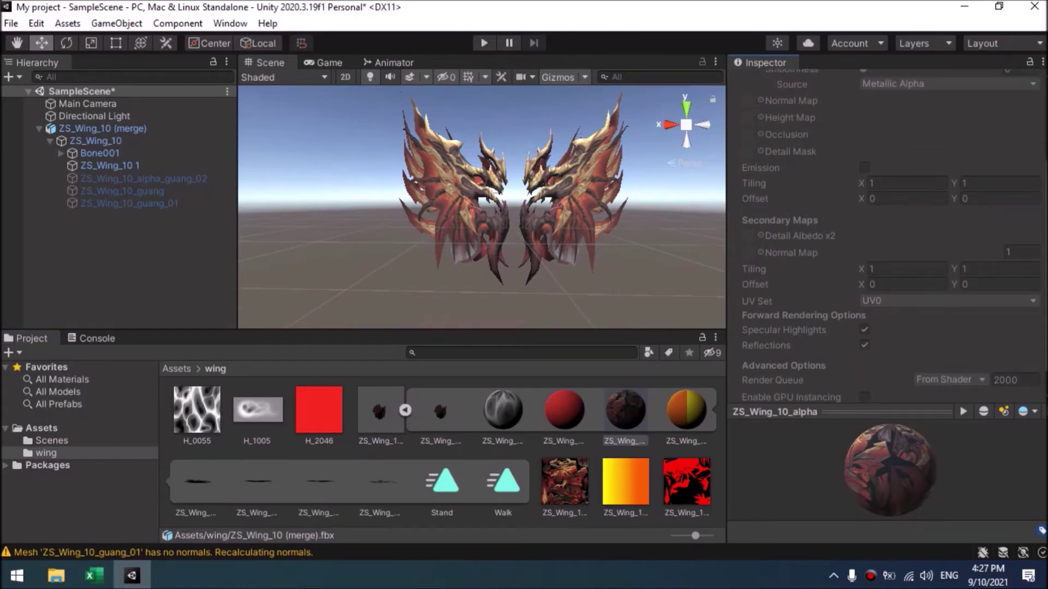
{"action": "scroll", "coordinate": [889, 234], "scroll_direction": "up", "scroll_amount": 5}
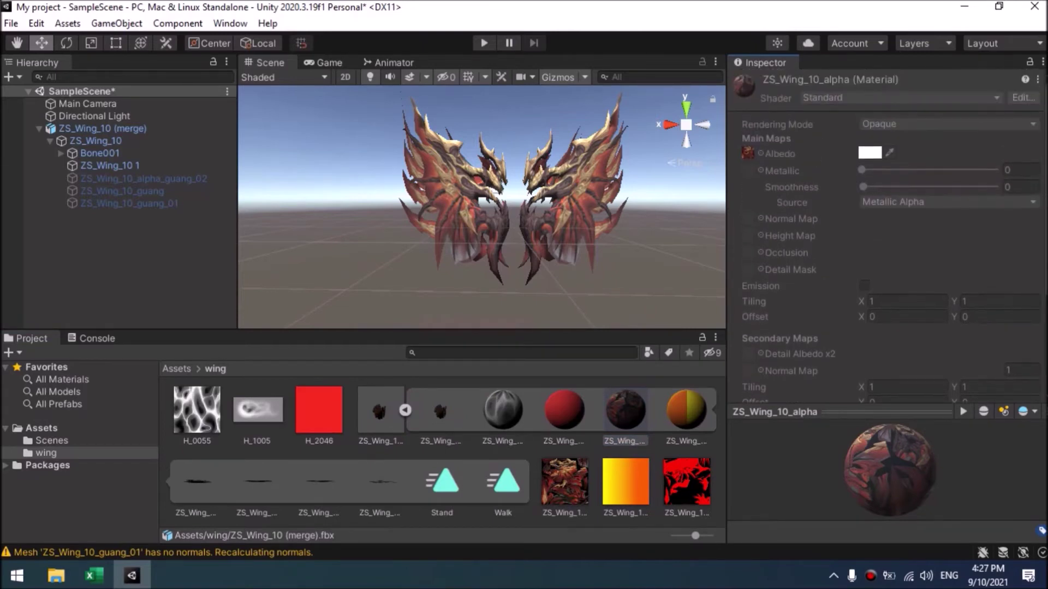
{"action": "left_click", "coordinate": [405, 410]}
{"action": "left_click", "coordinate": [456, 473]}
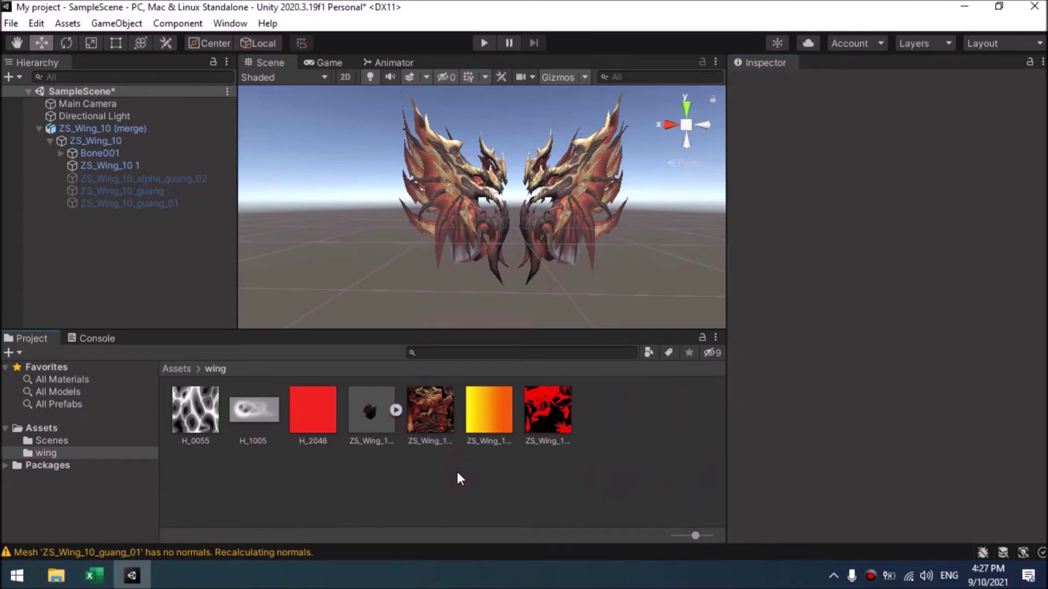
{"action": "left_click_drag", "start_coordinate": [543, 222], "coordinate": [510, 259], "text": "alt"}
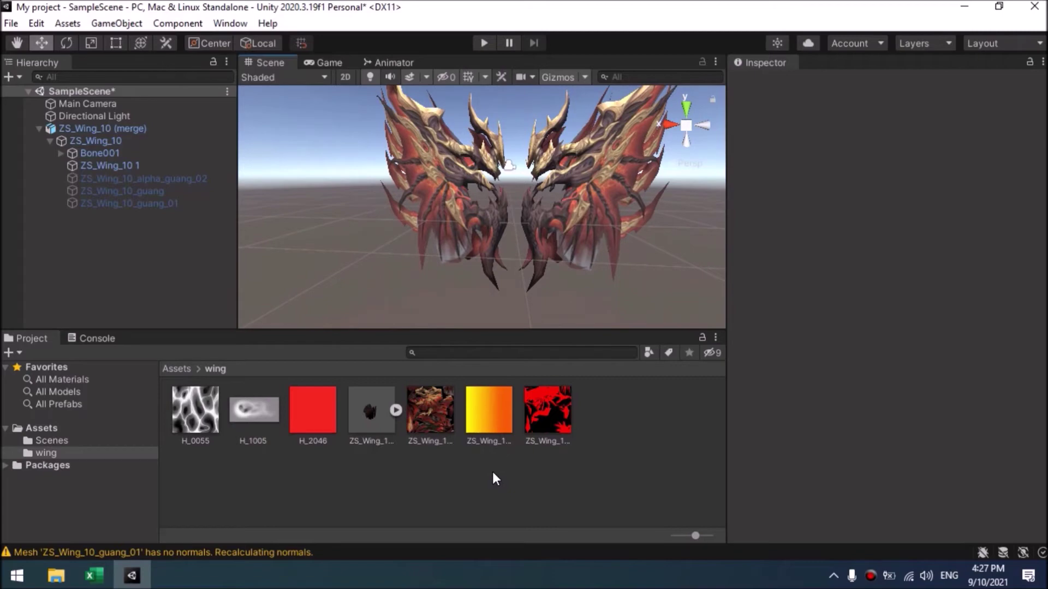
{"action": "left_click", "coordinate": [493, 474]}
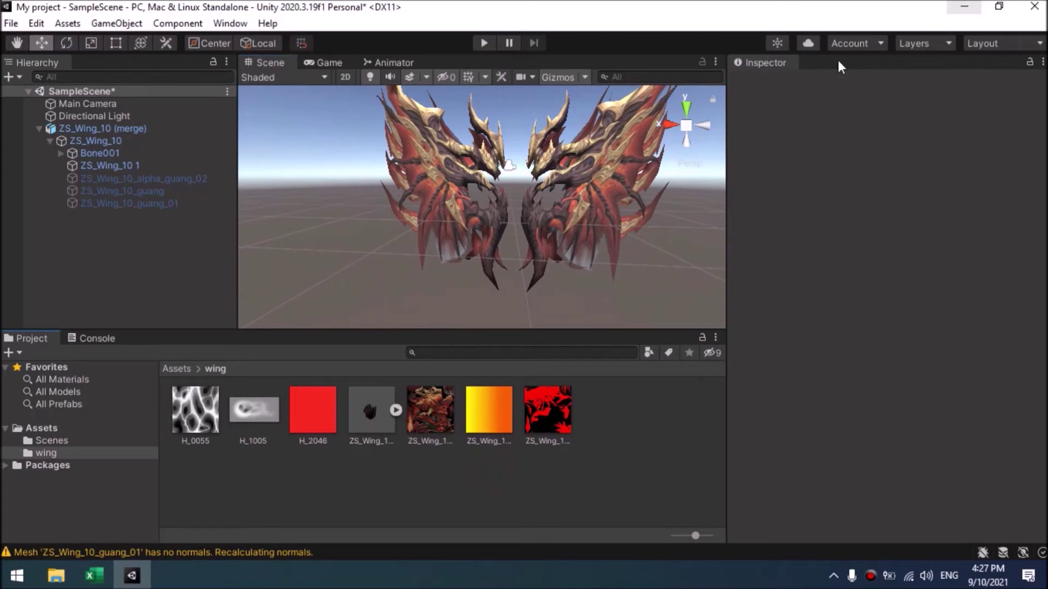
- Minimize Unity, launch PhotoshopCS6Portable from the PhotoshopPortable folder on USB Drive (D:), and close the file browser window
{"action": "left_click", "coordinate": [964, 7]}
{"action": "left_click", "coordinate": [313, 213]}
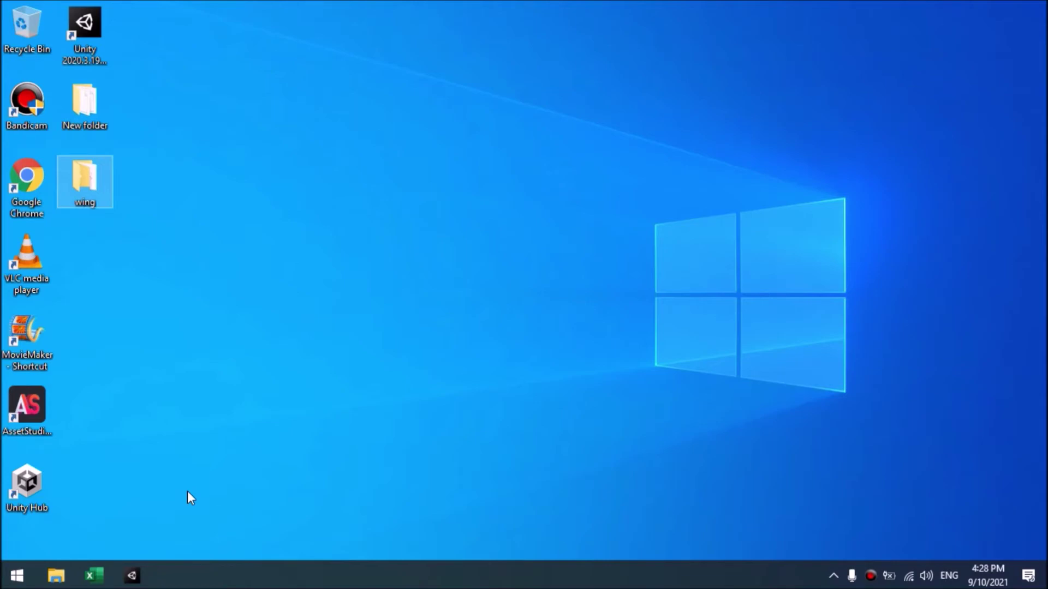
{"action": "left_click", "coordinate": [56, 575]}
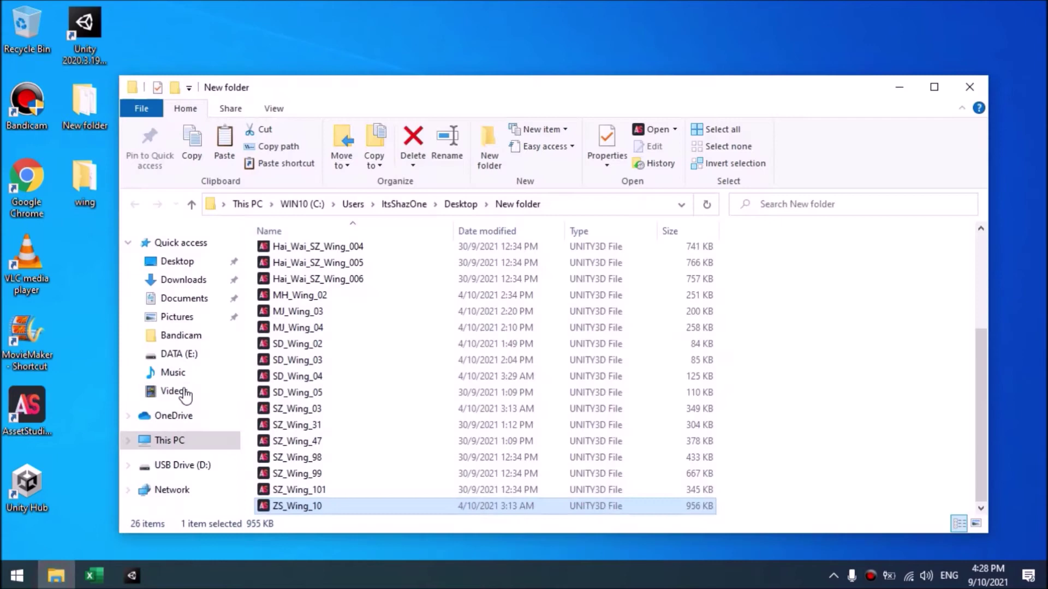
{"action": "left_click", "coordinate": [175, 466]}
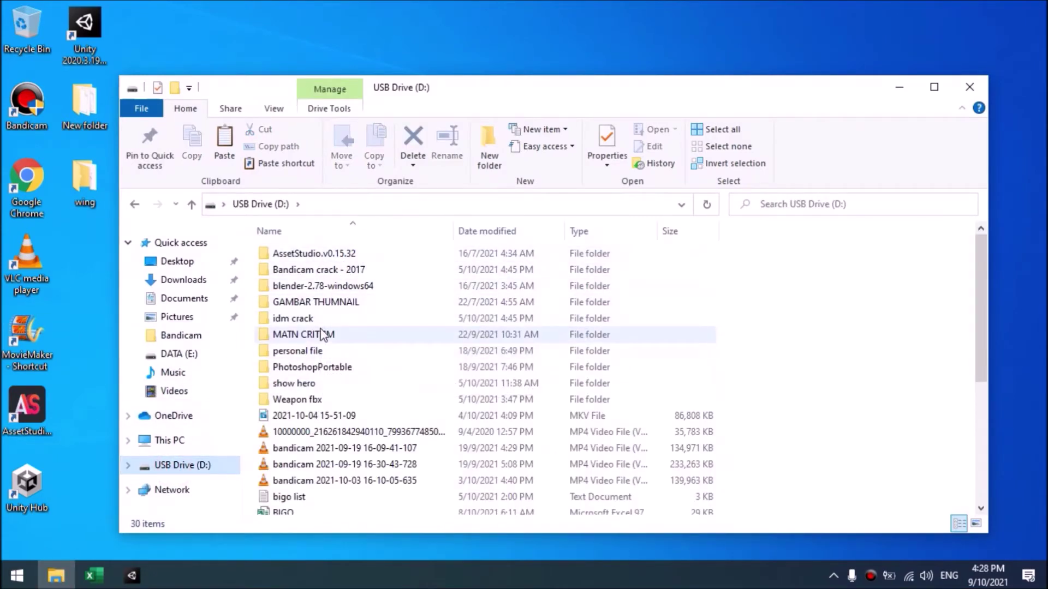
{"action": "double_click", "coordinate": [306, 367]}
{"action": "left_click", "coordinate": [317, 288]}
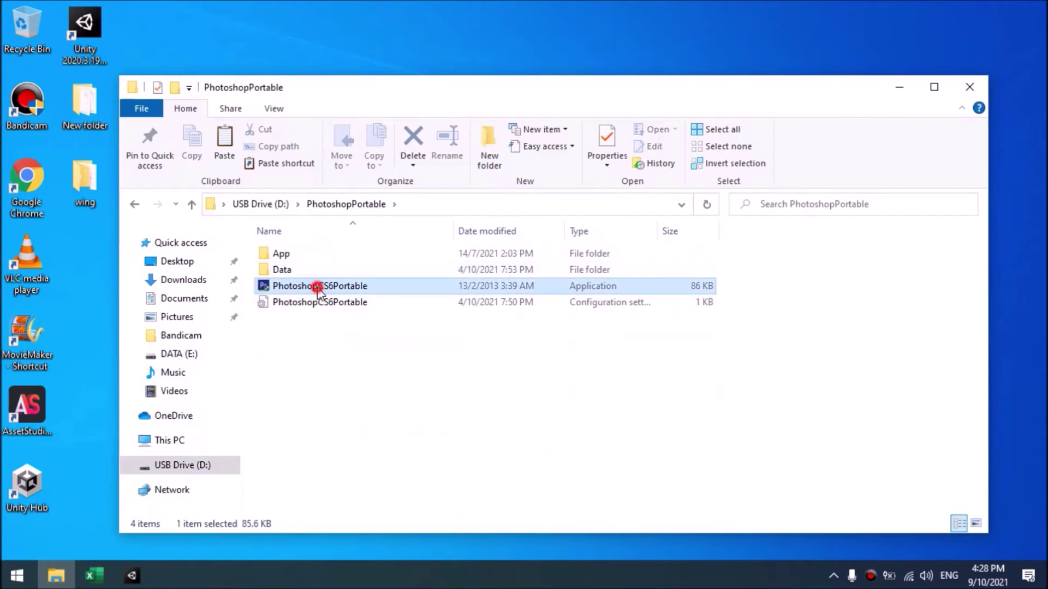
{"action": "left_click", "coordinate": [969, 87]}
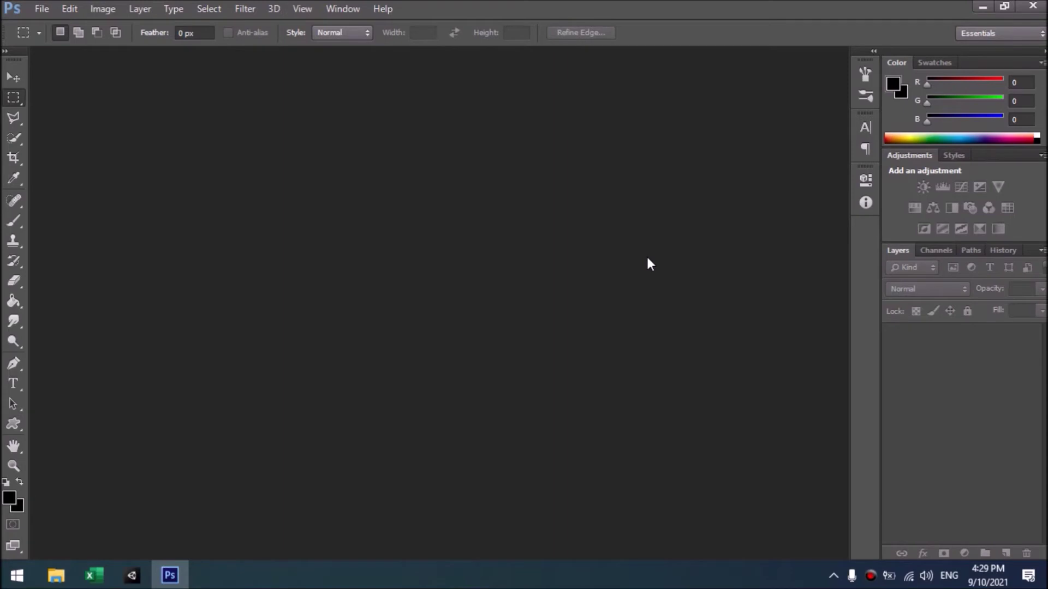
- Open the ZS_Wing_10_alpha image from the wing folder on the desktop
{"action": "left_click", "coordinate": [42, 9]}
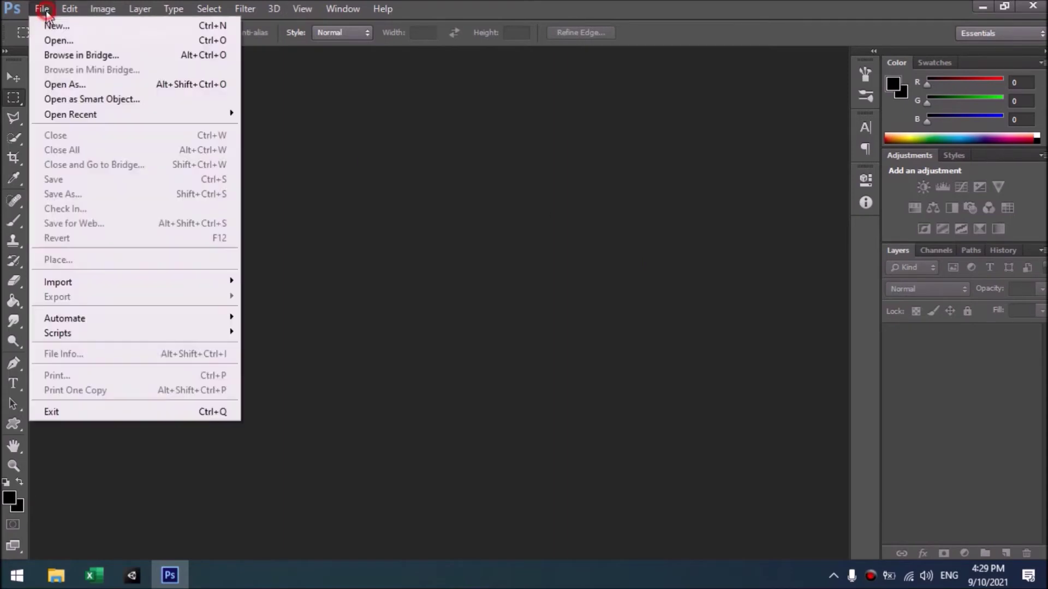
{"action": "left_click", "coordinate": [50, 40]}
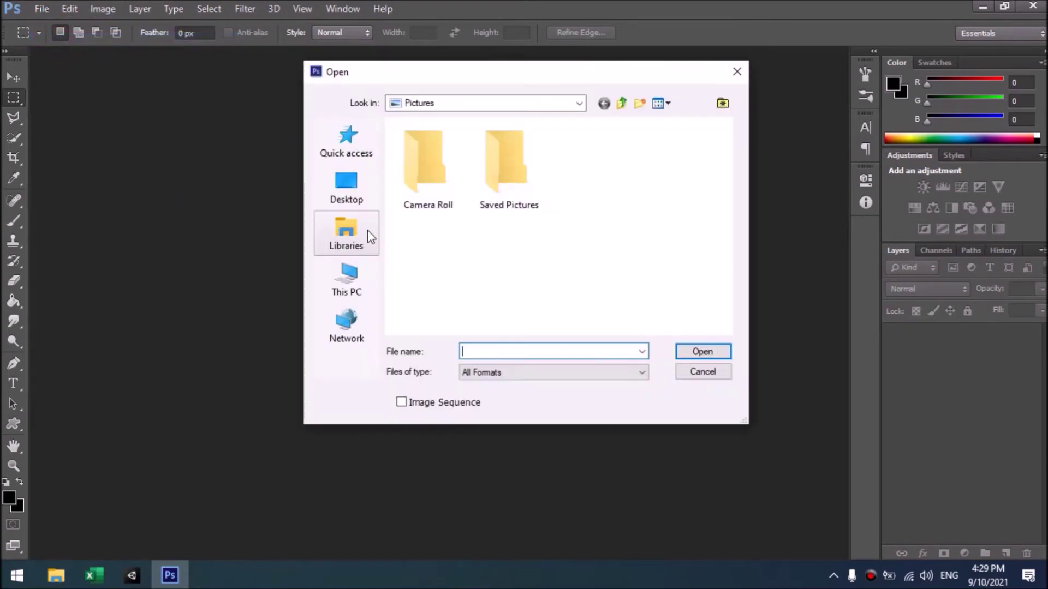
{"action": "left_click", "coordinate": [361, 198]}
{"action": "scroll", "coordinate": [492, 242], "scroll_direction": "down", "scroll_amount": 5}
{"action": "double_click", "coordinate": [468, 241]}
{"action": "left_click", "coordinate": [438, 287]}
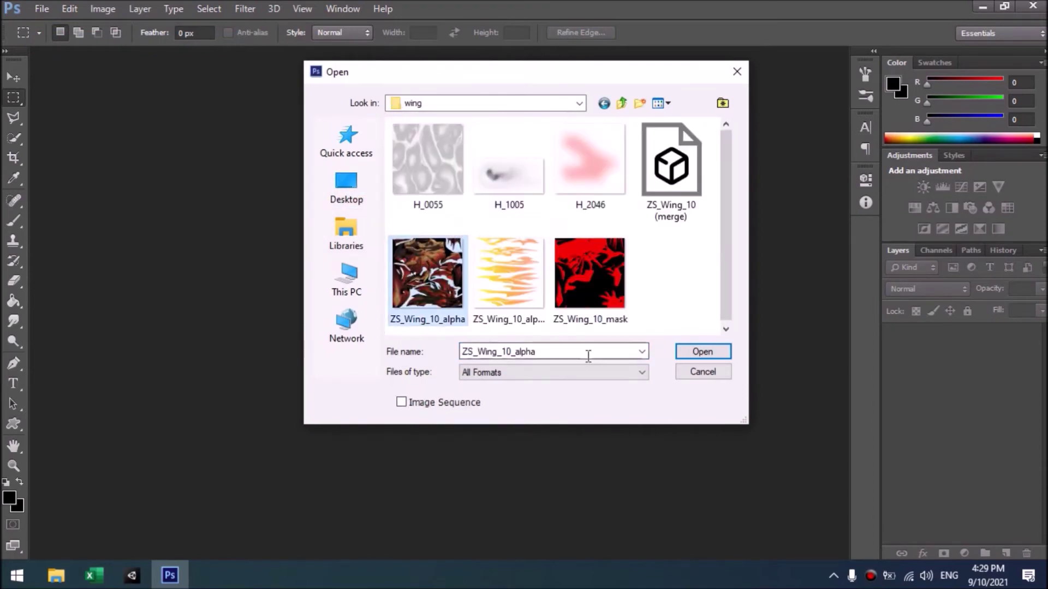
{"action": "left_click", "coordinate": [709, 356]}
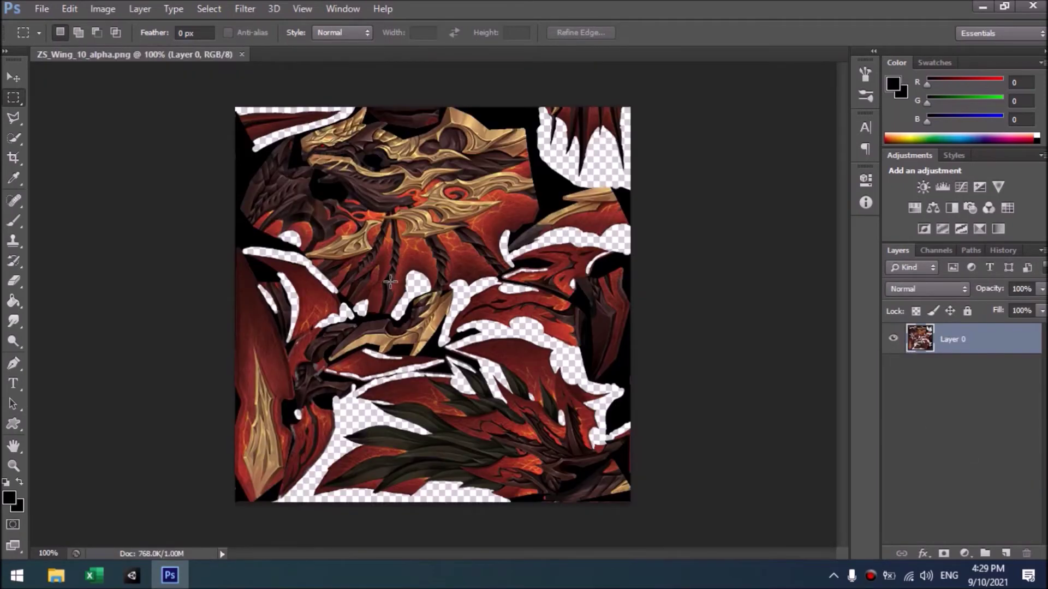
- Add a Brightness/Contrast adjustment layer above Layer 0 with Contrast set to 100
{"action": "left_click", "coordinate": [965, 555]}
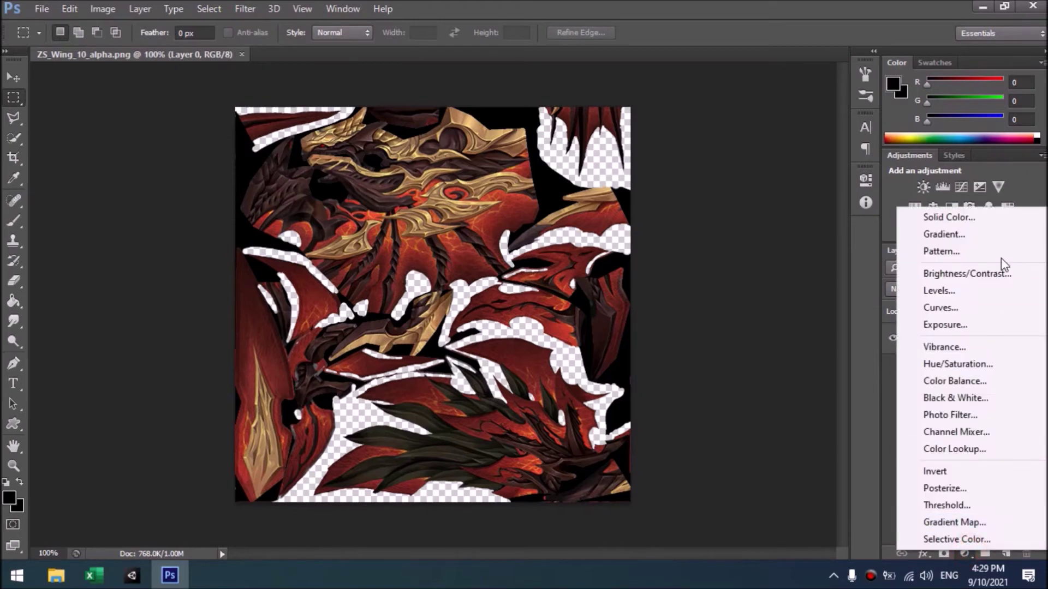
{"action": "left_click", "coordinate": [967, 274]}
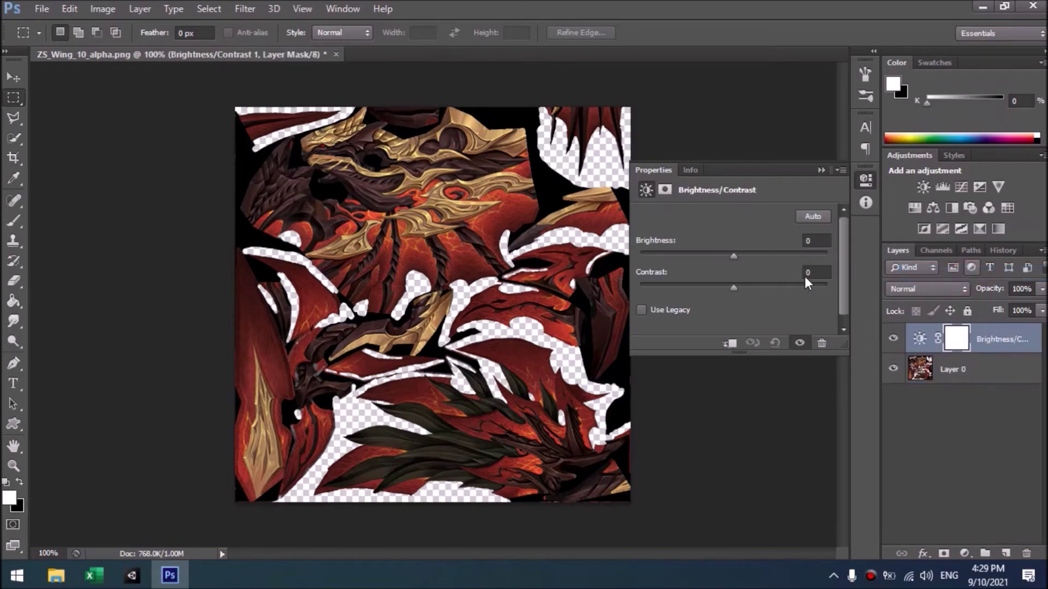
{"action": "left_click", "coordinate": [817, 271]}
{"action": "type", "text": "100"}
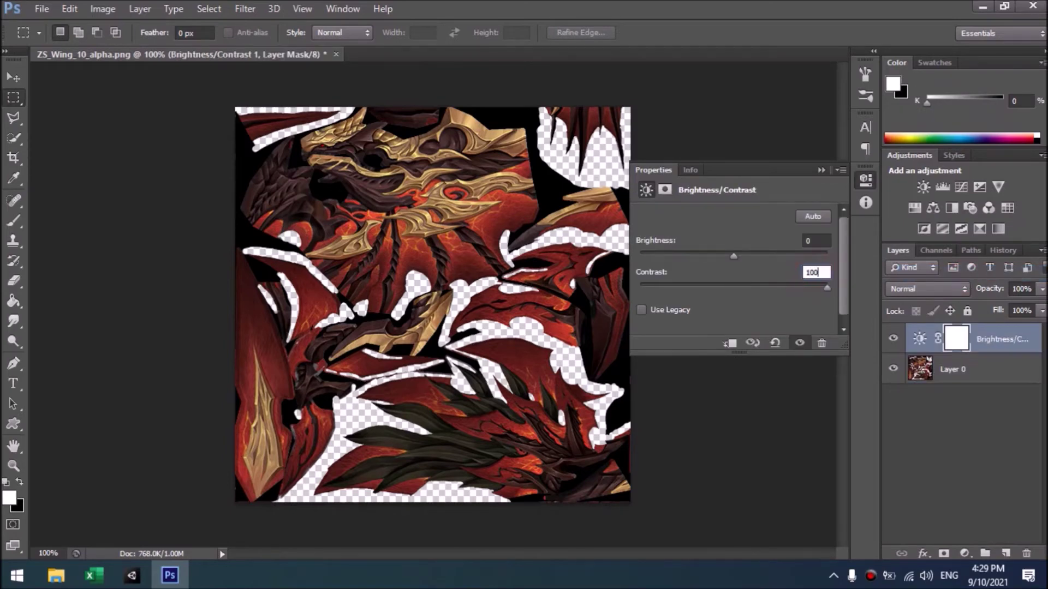
- Set the Brightness/Contrast adjustment's Brightness to 75 and collapse its properties
{"action": "left_click", "coordinate": [807, 242]}
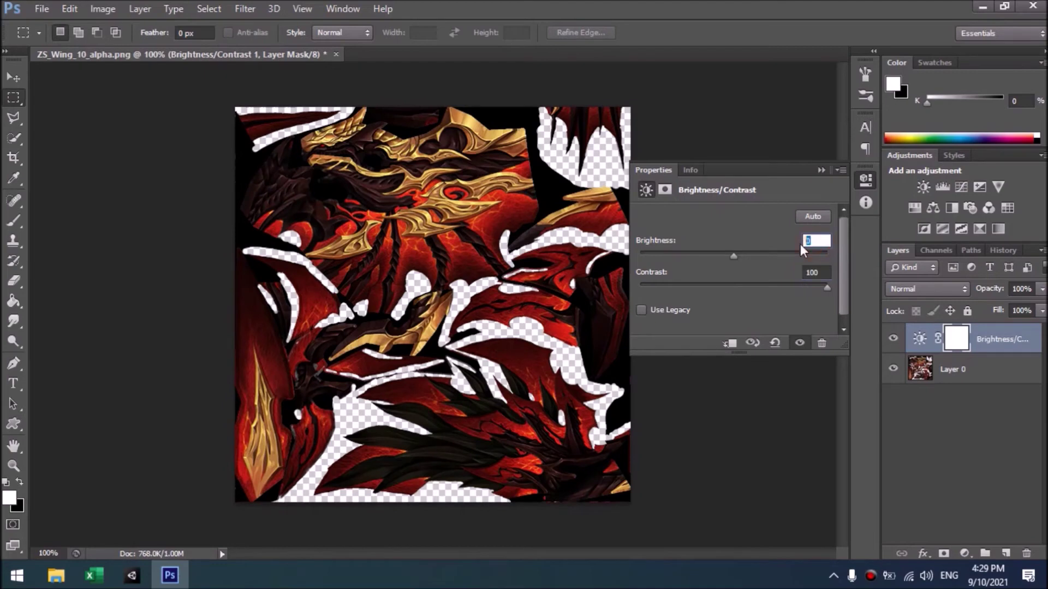
{"action": "type", "text": "50"}
{"action": "left_click", "coordinate": [814, 241]}
{"action": "type", "text": "75"}
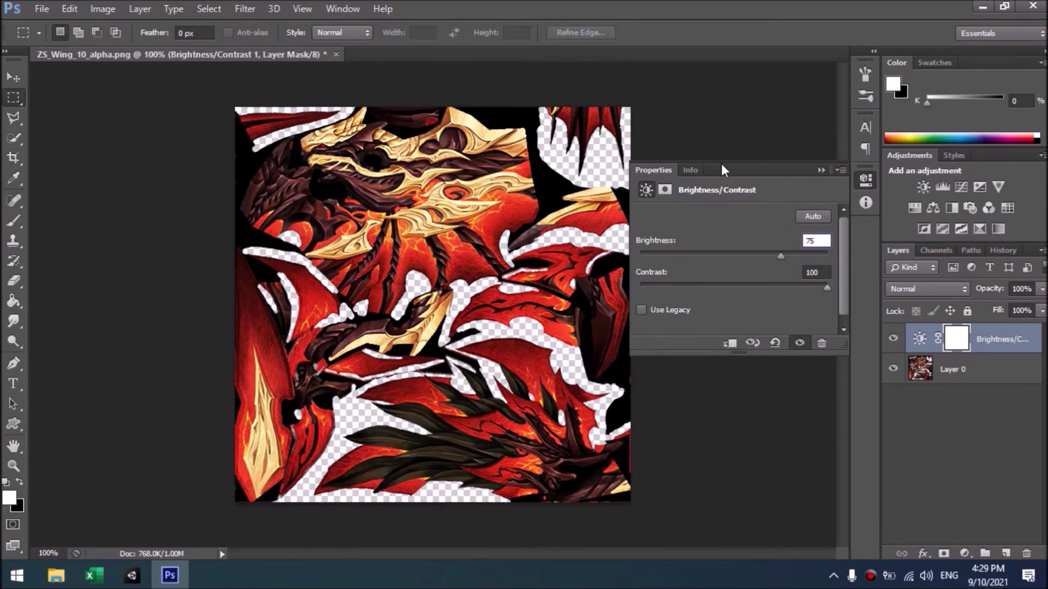
{"action": "left_click", "coordinate": [821, 170]}
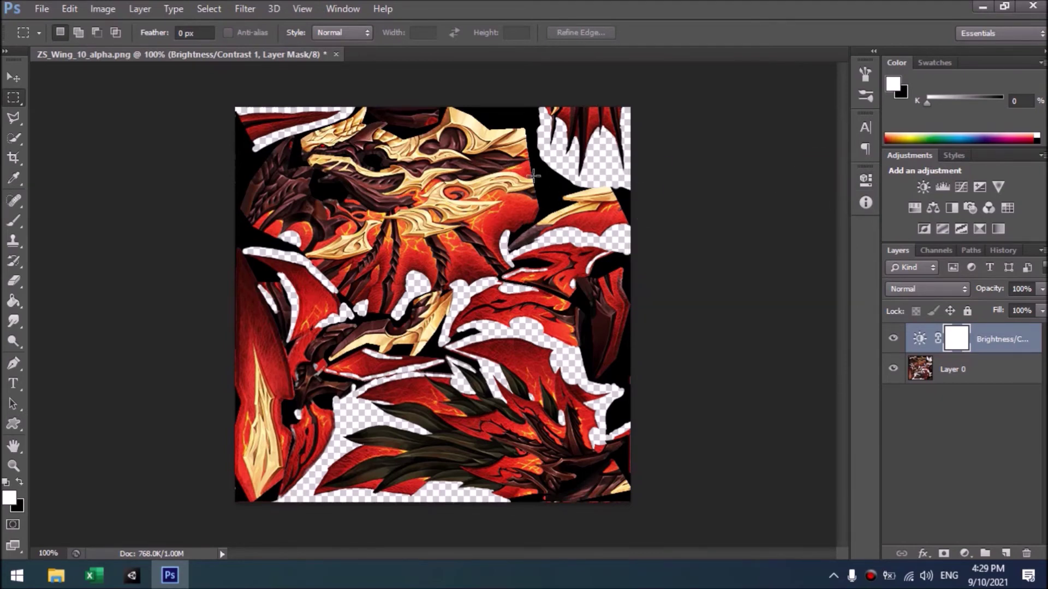
- Save the edited texture as a PNG copy named ZS_Wing_10_alpha2 in the desktop's wing folder, using Smallest / Slow compression without interlacing
{"action": "left_click", "coordinate": [48, 10]}
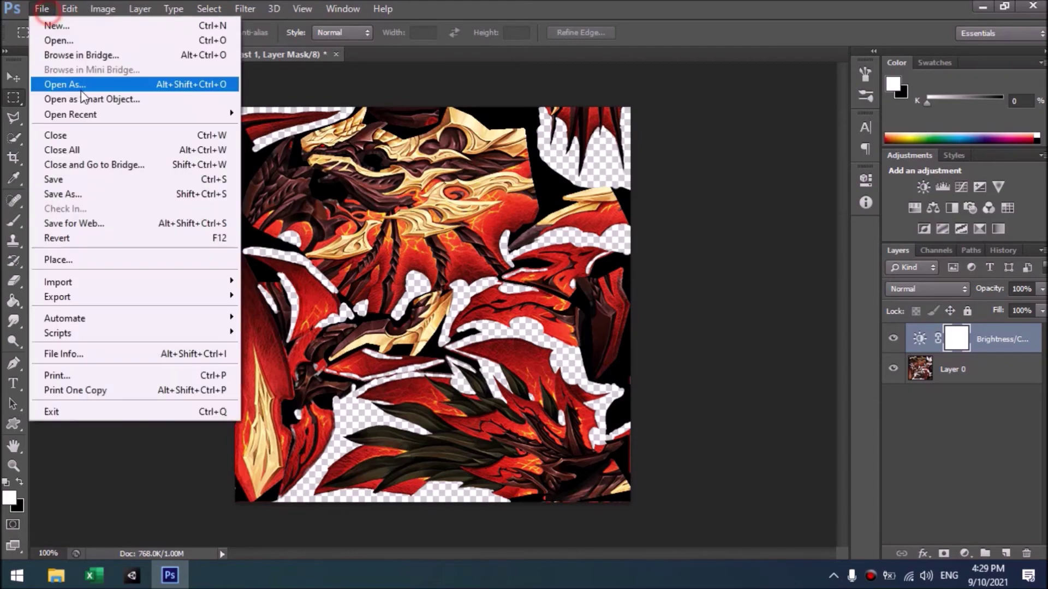
{"action": "left_click", "coordinate": [64, 195]}
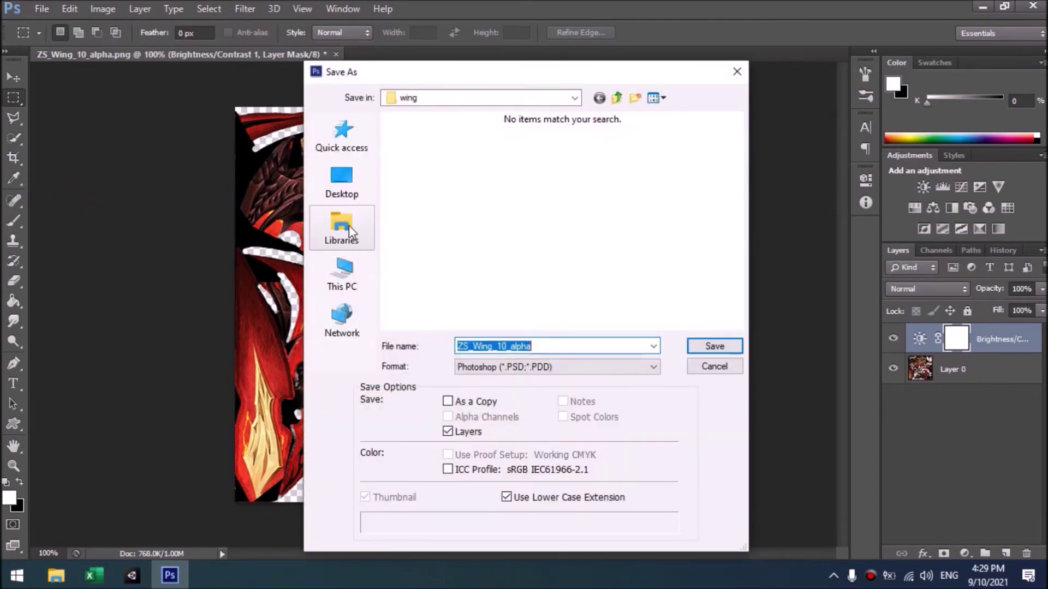
{"action": "left_click", "coordinate": [356, 193]}
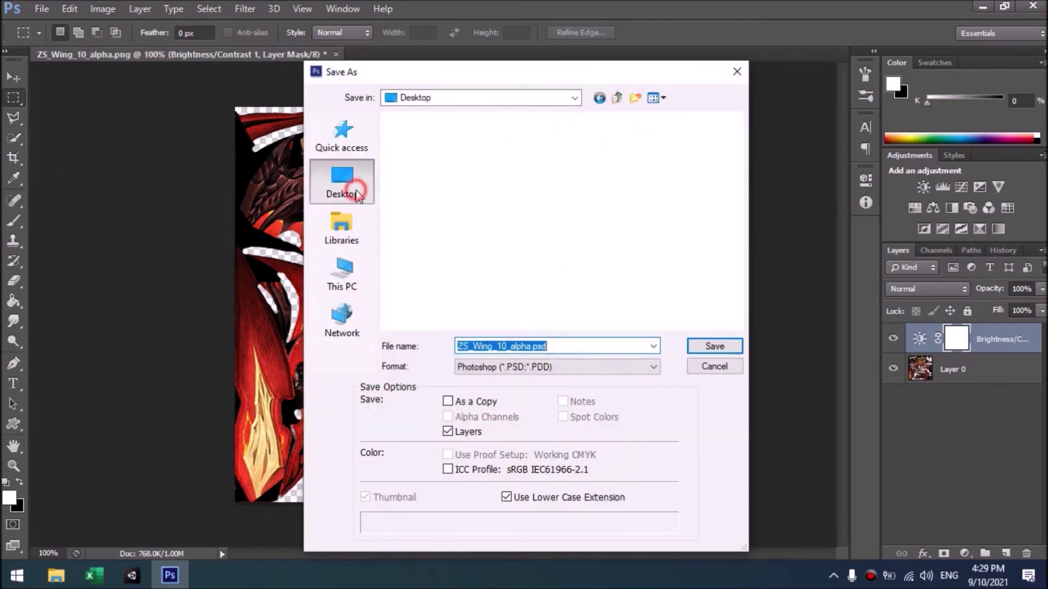
{"action": "double_click", "coordinate": [575, 257]}
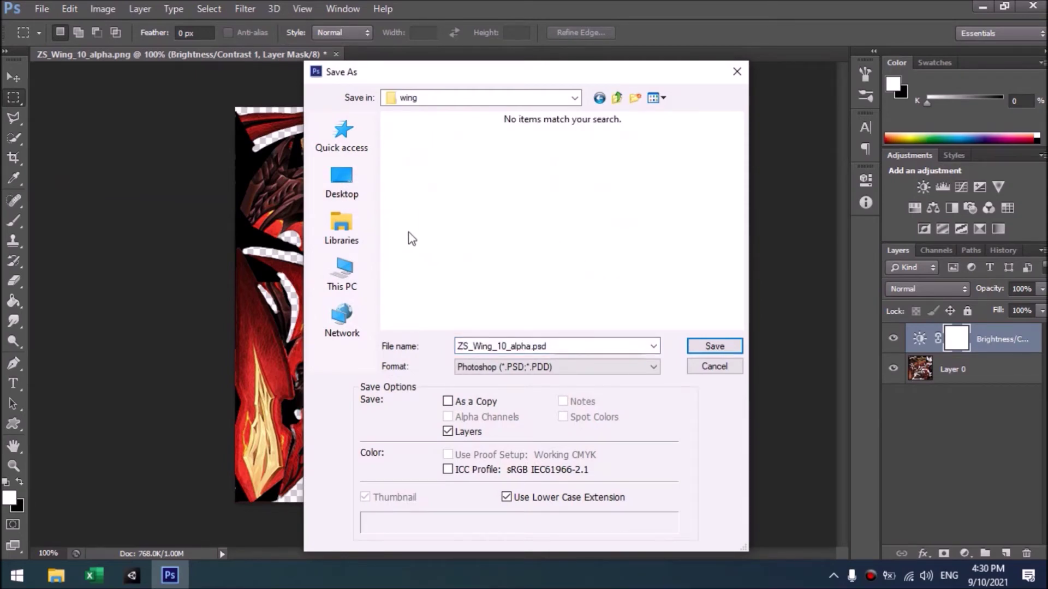
{"action": "left_click", "coordinate": [552, 366]}
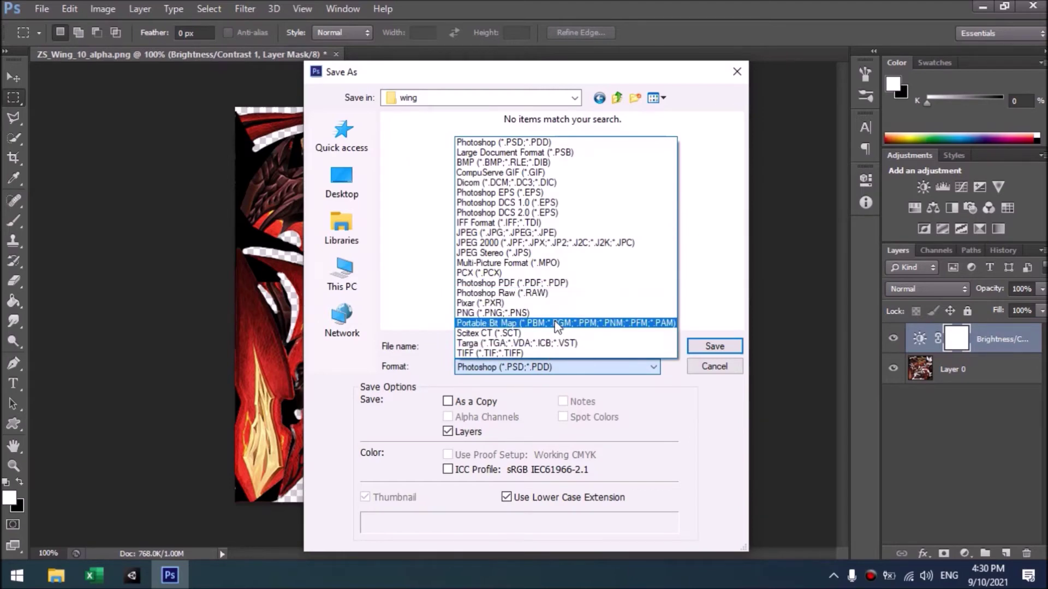
{"action": "left_click", "coordinate": [557, 313]}
{"action": "double_click", "coordinate": [533, 347]}
{"action": "left_click", "coordinate": [529, 347]}
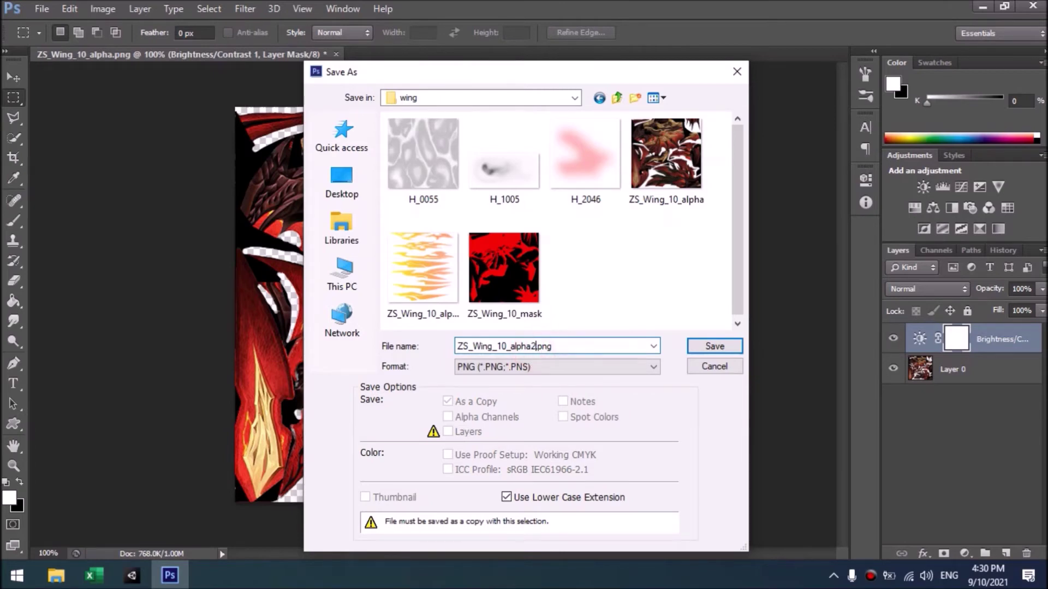
{"action": "left_click", "coordinate": [708, 346]}
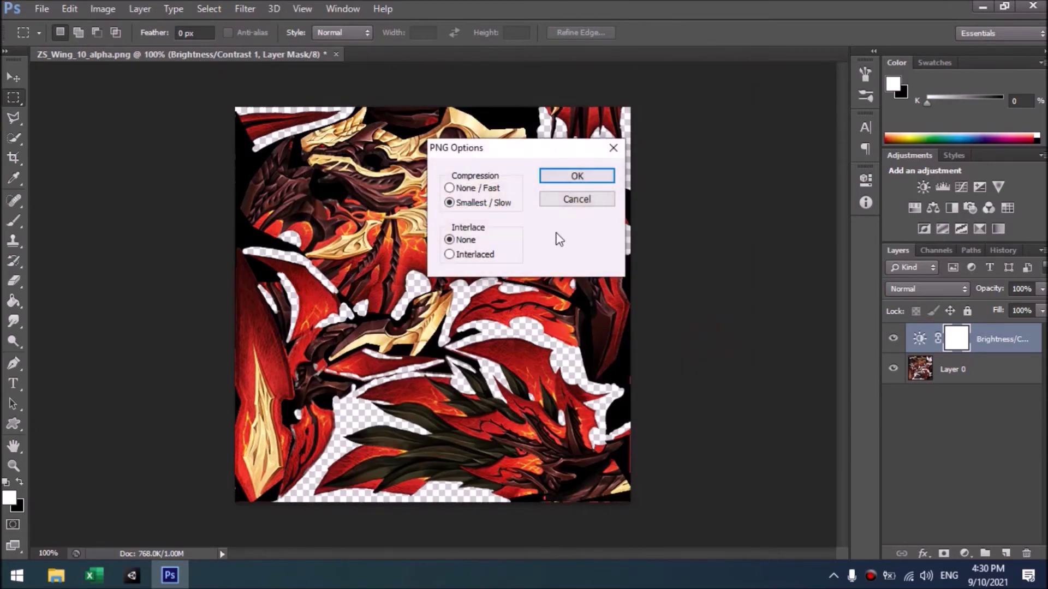
{"action": "left_click", "coordinate": [592, 173]}
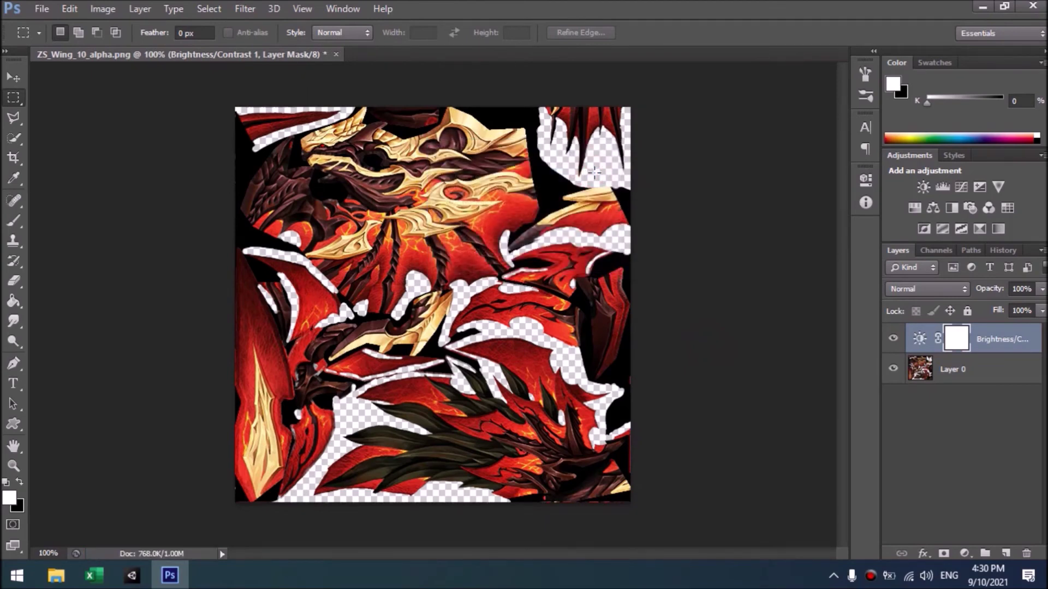
- Close Photoshop without saving the open document and refresh the desktop
{"action": "left_click", "coordinate": [1033, 6]}
{"action": "left_click", "coordinate": [538, 227]}
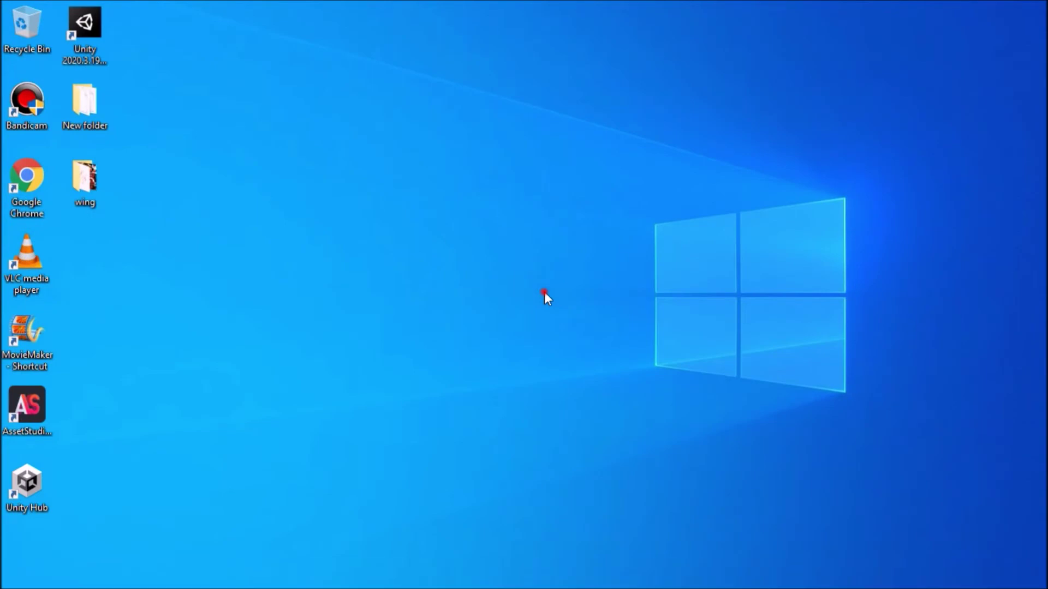
{"action": "key", "text": "shift+F10"}
{"action": "left_click", "coordinate": [402, 214]}
{"action": "right_click", "coordinate": [401, 215]}
{"action": "left_click", "coordinate": [426, 259]}
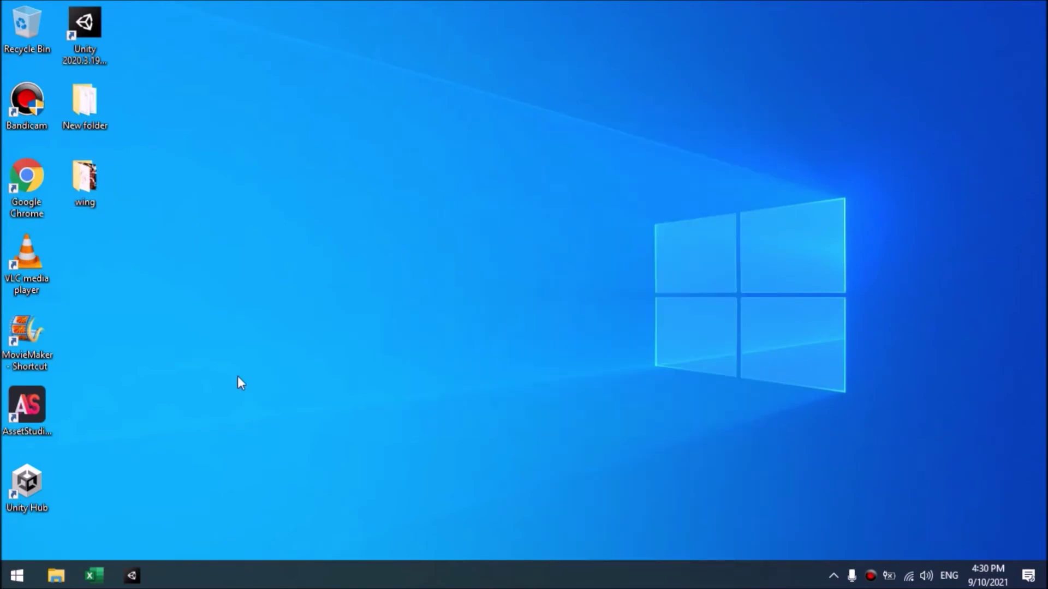
- Switch to Unity, open the desktop's wing folder, and arrange its window beside the Unity editor
{"action": "left_click", "coordinate": [132, 576]}
{"action": "left_click_drag", "start_coordinate": [87, 6], "coordinate": [51, 247]}
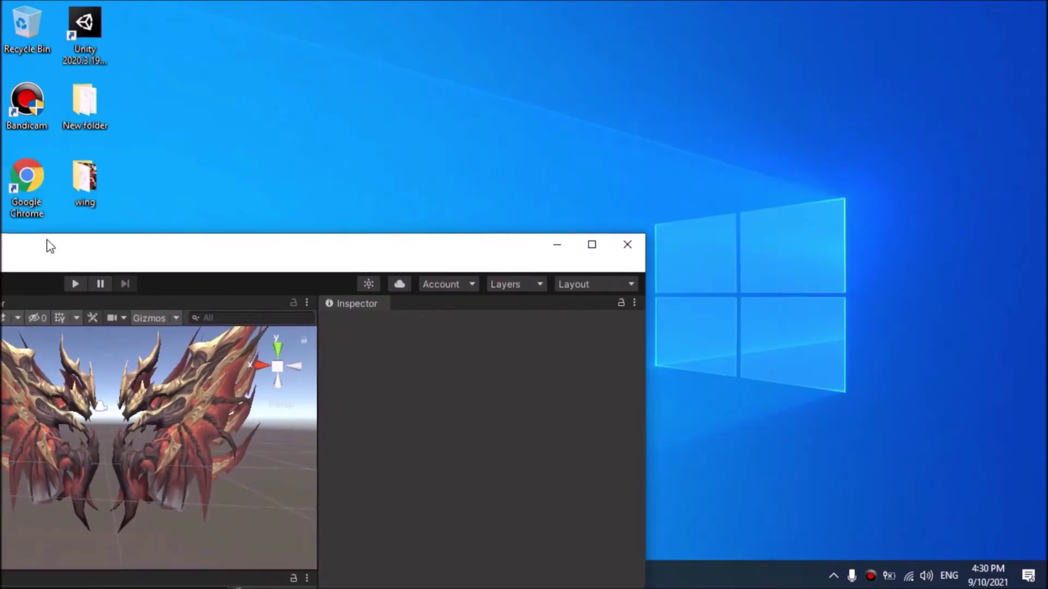
{"action": "double_click", "coordinate": [86, 184]}
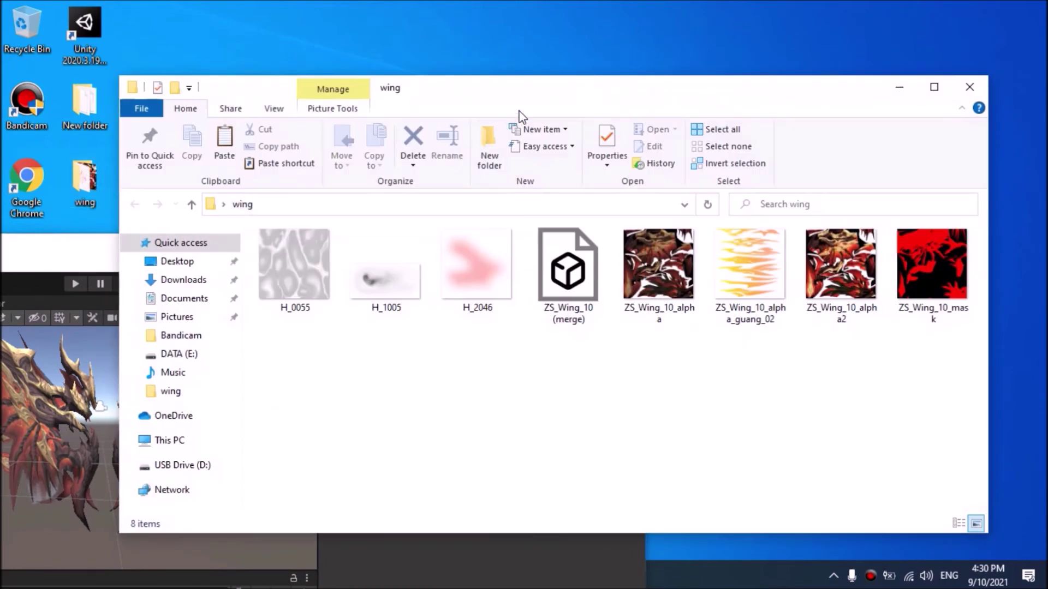
{"action": "left_click", "coordinate": [534, 88]}
{"action": "key", "text": "super+Right"}
{"action": "left_click", "coordinate": [398, 215]}
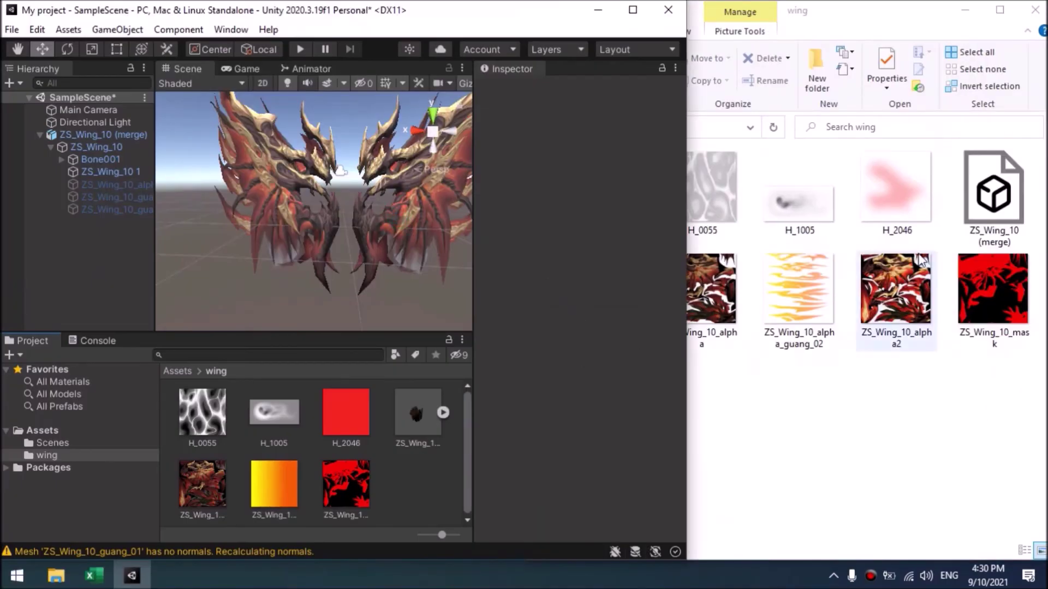
- Import the ZS_Wing_10_alpha2 texture from the wing folder into Assets/wing and close the folder window
{"action": "left_click", "coordinate": [912, 296]}
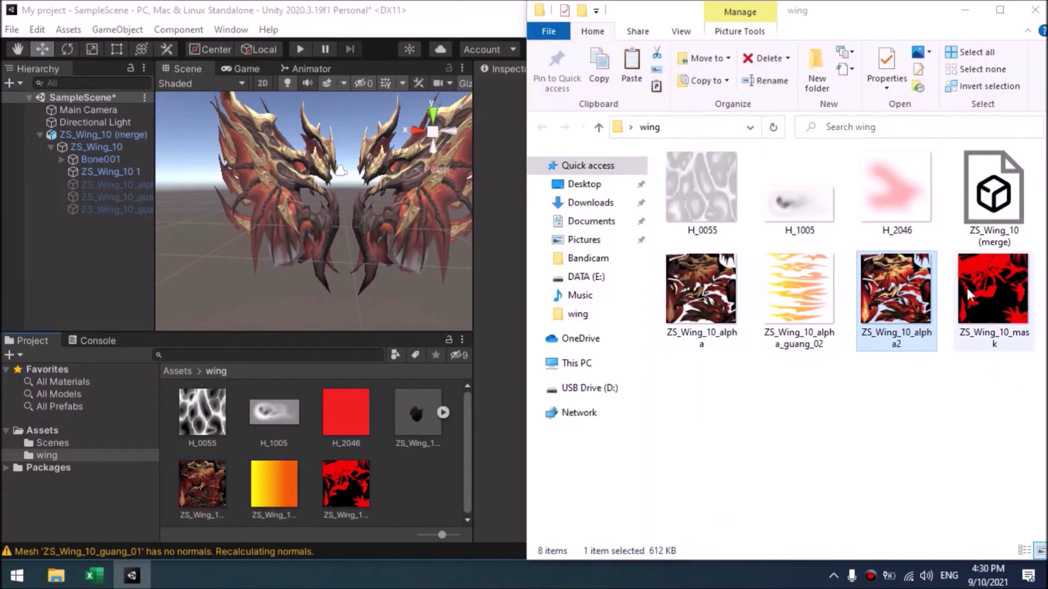
{"action": "left_click_drag", "start_coordinate": [888, 303], "coordinate": [451, 475]}
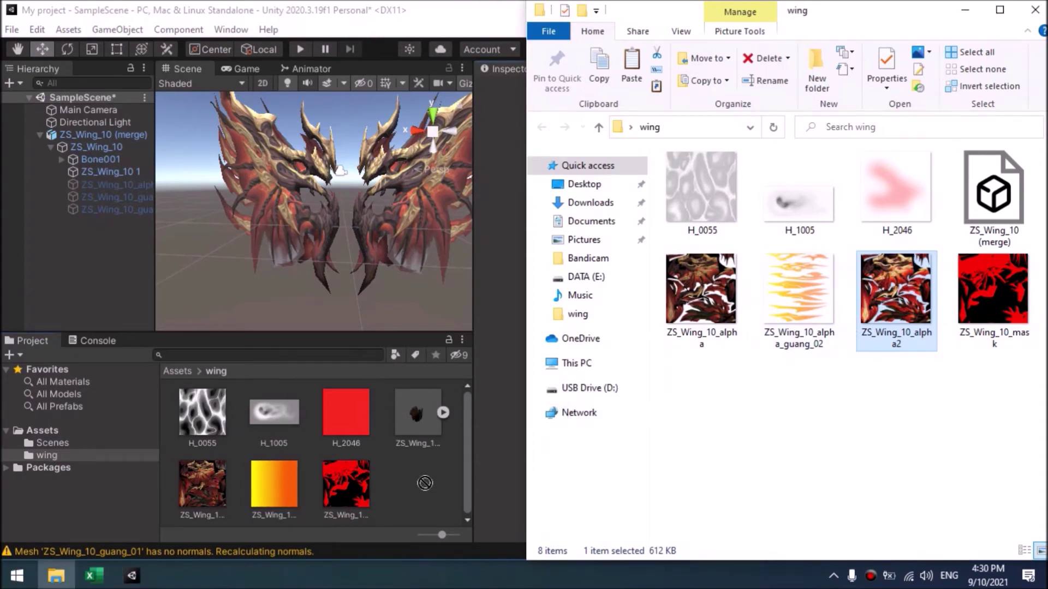
{"action": "left_click", "coordinate": [1035, 10]}
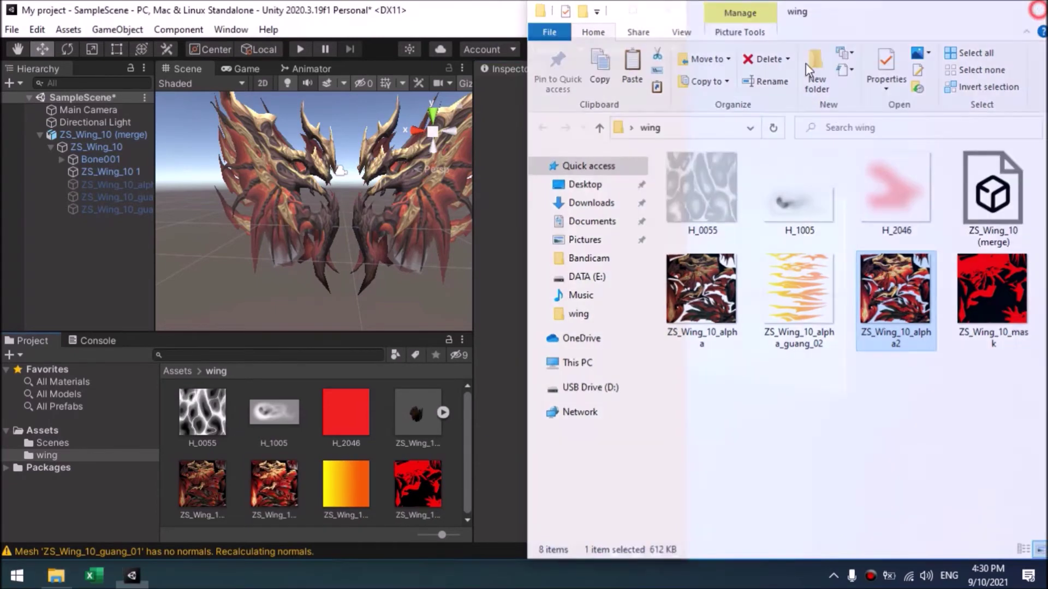
- Maximize Unity and create a material with the default name New Material in Assets/wing
{"action": "left_click", "coordinate": [626, 18]}
{"action": "right_click", "coordinate": [518, 498]}
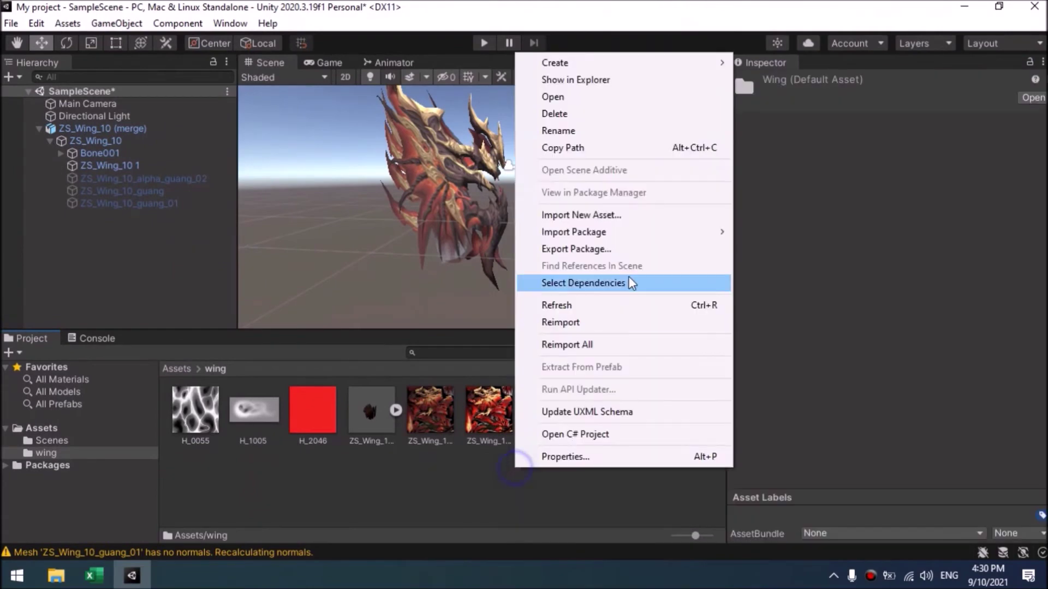
{"action": "mouse_move", "coordinate": [643, 71]}
{"action": "left_click", "coordinate": [762, 310]}
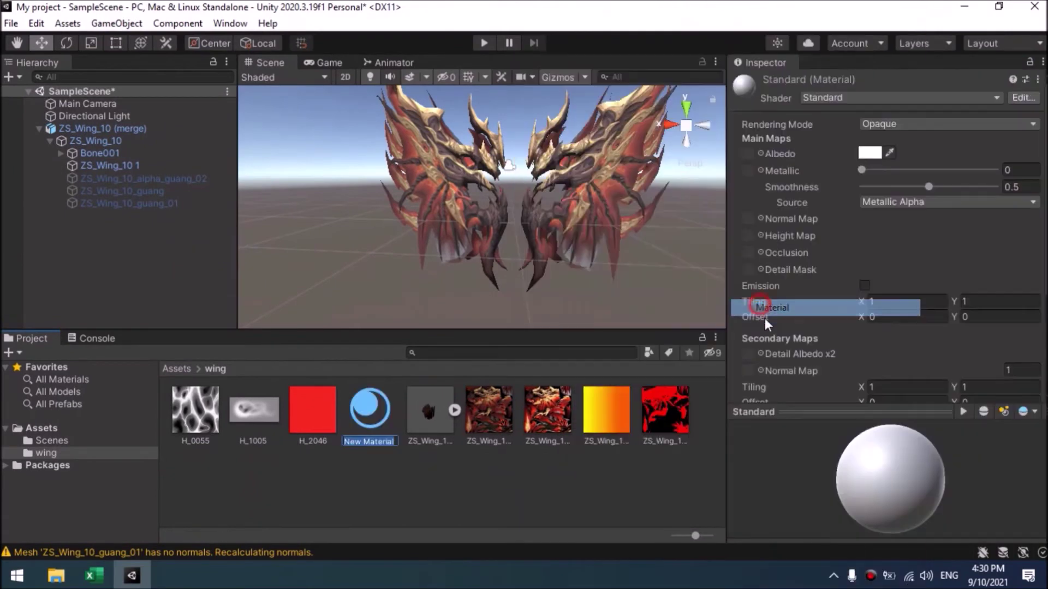
{"action": "left_click", "coordinate": [623, 484]}
- Set New Material's Smoothness to 0 and assign the ZS_Wing_10_alpha2 texture as its Albedo map
{"action": "left_click", "coordinate": [382, 413]}
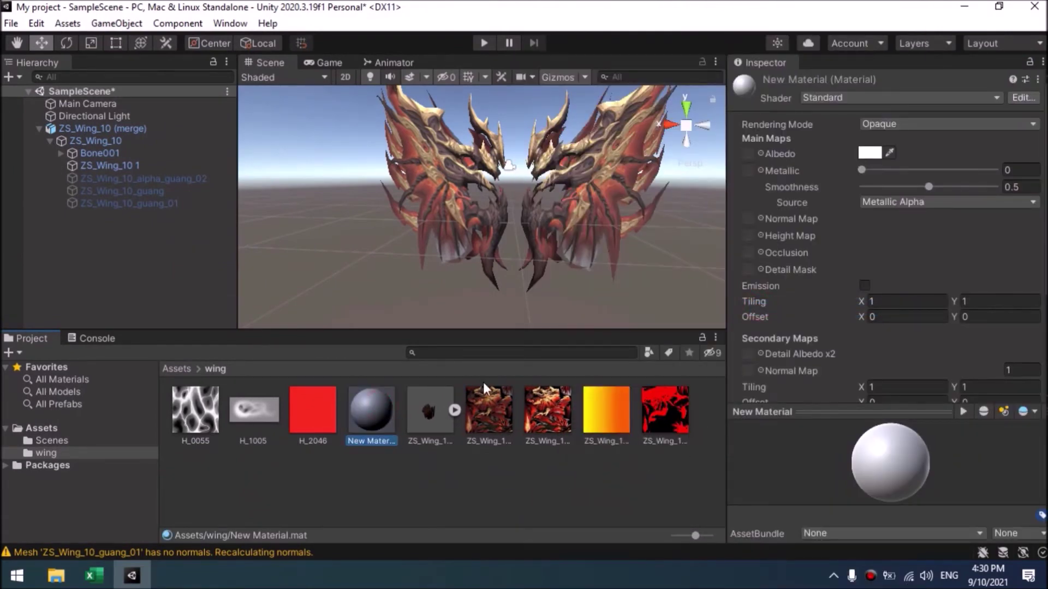
{"action": "left_click_drag", "start_coordinate": [909, 185], "coordinate": [733, 190]}
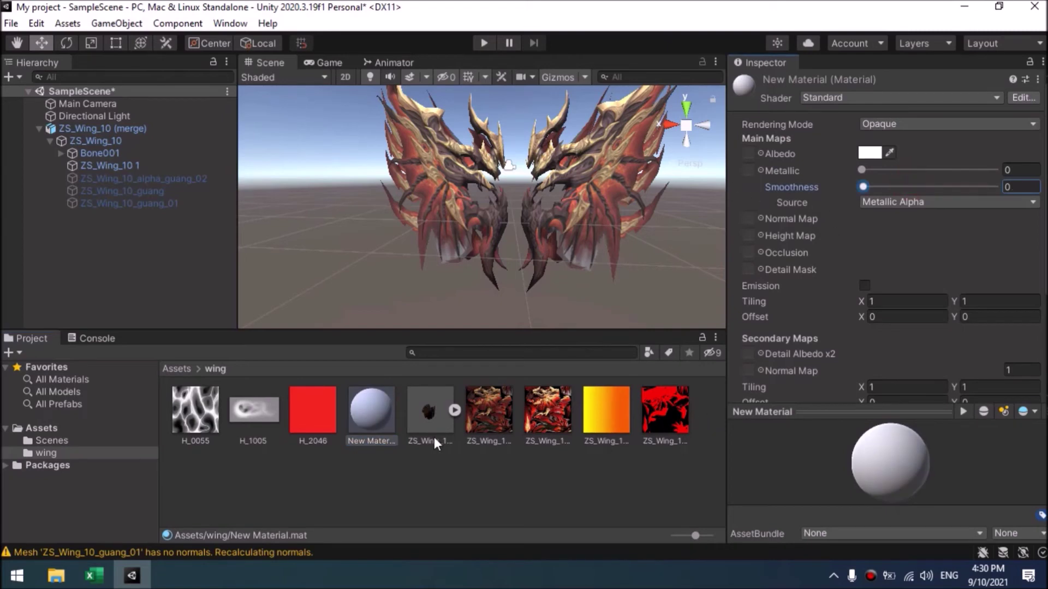
{"action": "left_click_drag", "start_coordinate": [548, 412], "coordinate": [746, 152]}
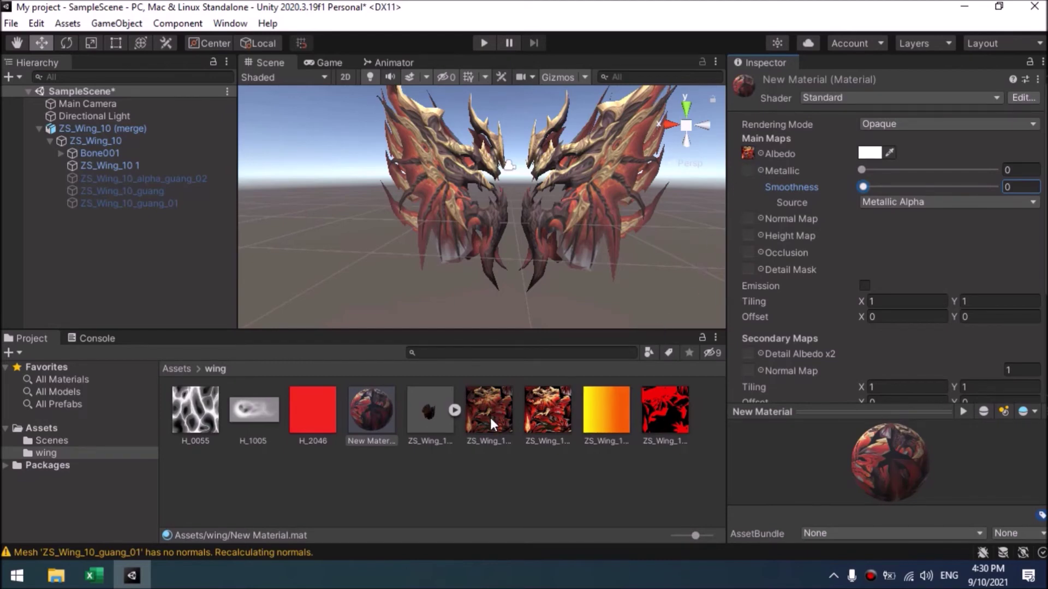
- Identify the wing's embedded material, remap ZS_Wing_10_alpha to New Material in the ZS_Wing_10 (merge) import settings, and apply it
{"action": "left_click_drag", "start_coordinate": [381, 425], "coordinate": [431, 422]}
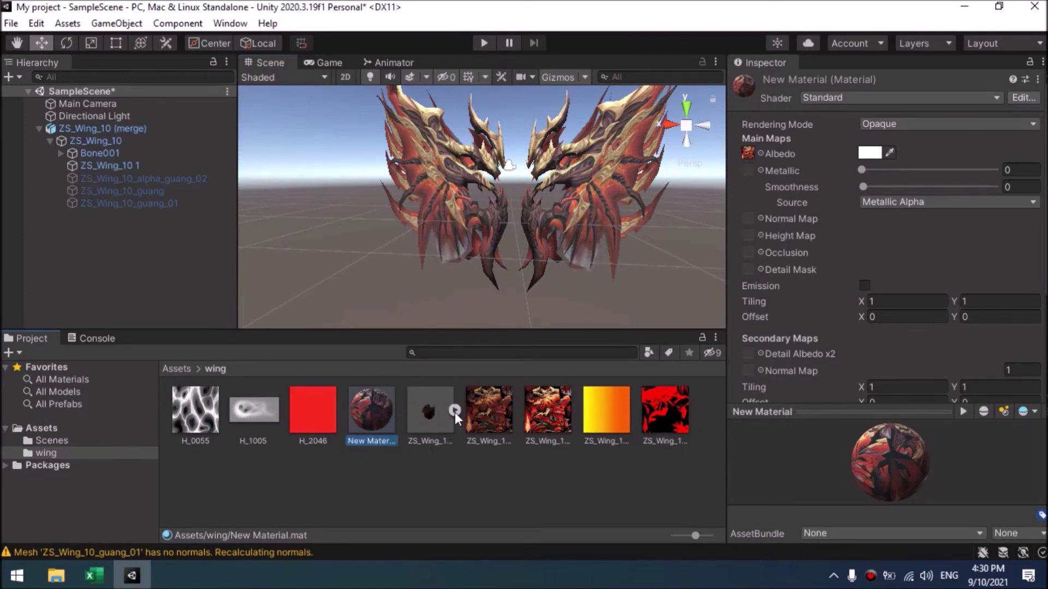
{"action": "left_click", "coordinate": [454, 412]}
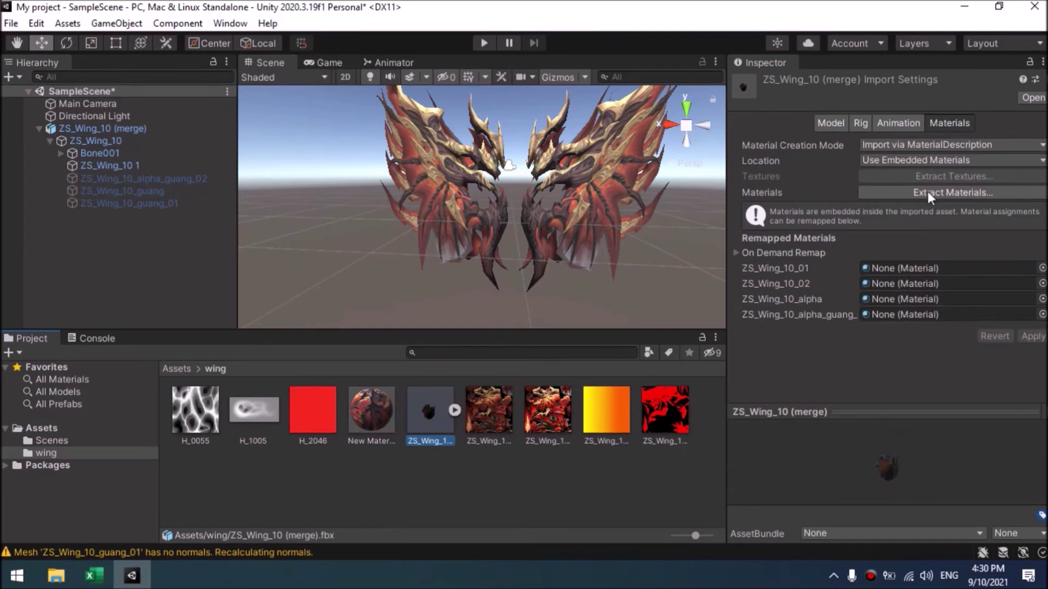
{"action": "left_click", "coordinate": [454, 410]}
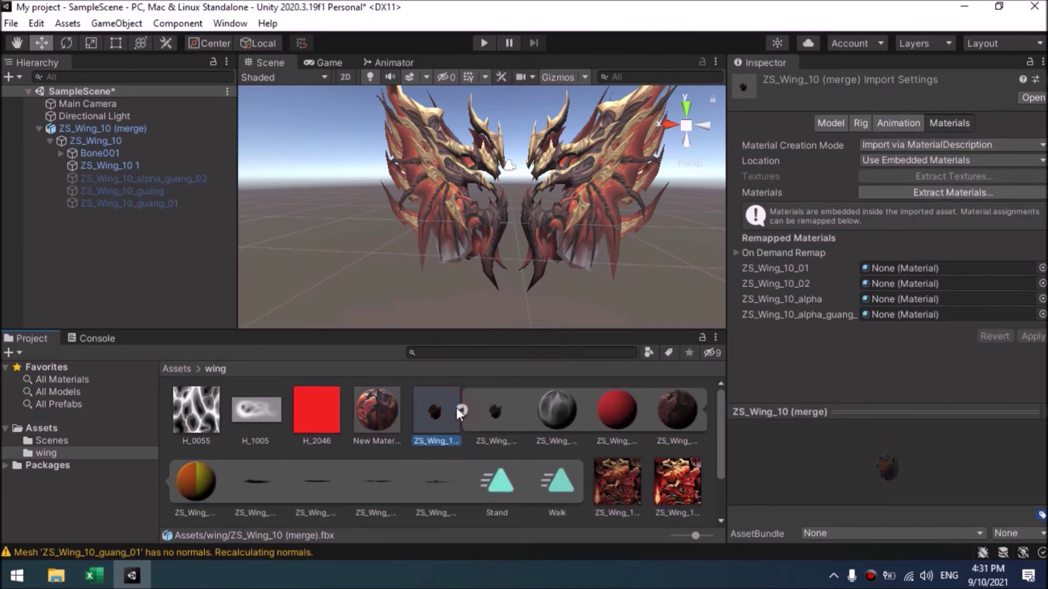
{"action": "left_click", "coordinate": [669, 406]}
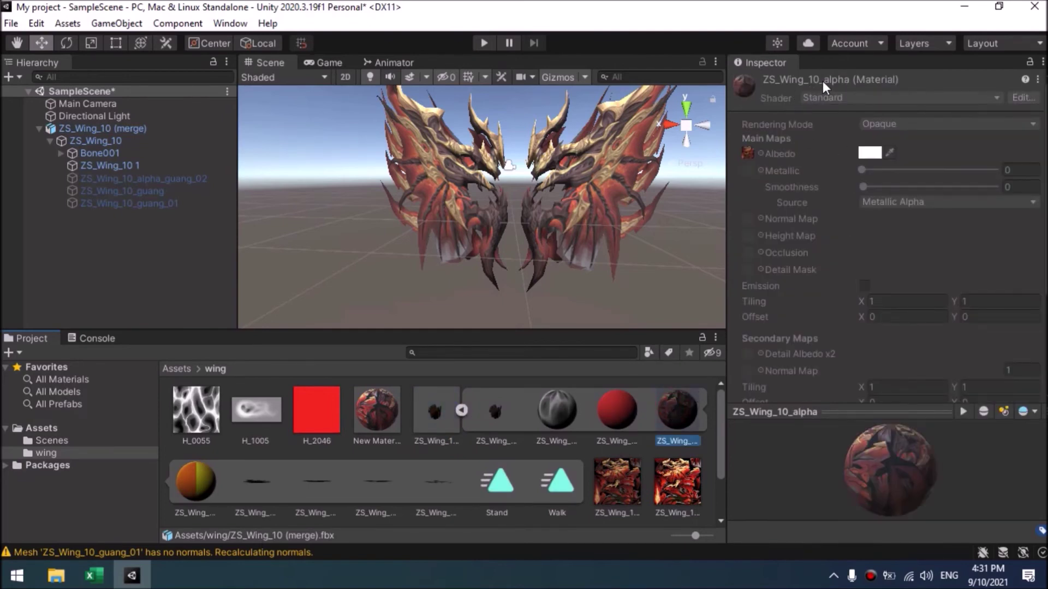
{"action": "left_click", "coordinate": [460, 412]}
{"action": "left_click", "coordinate": [431, 417]}
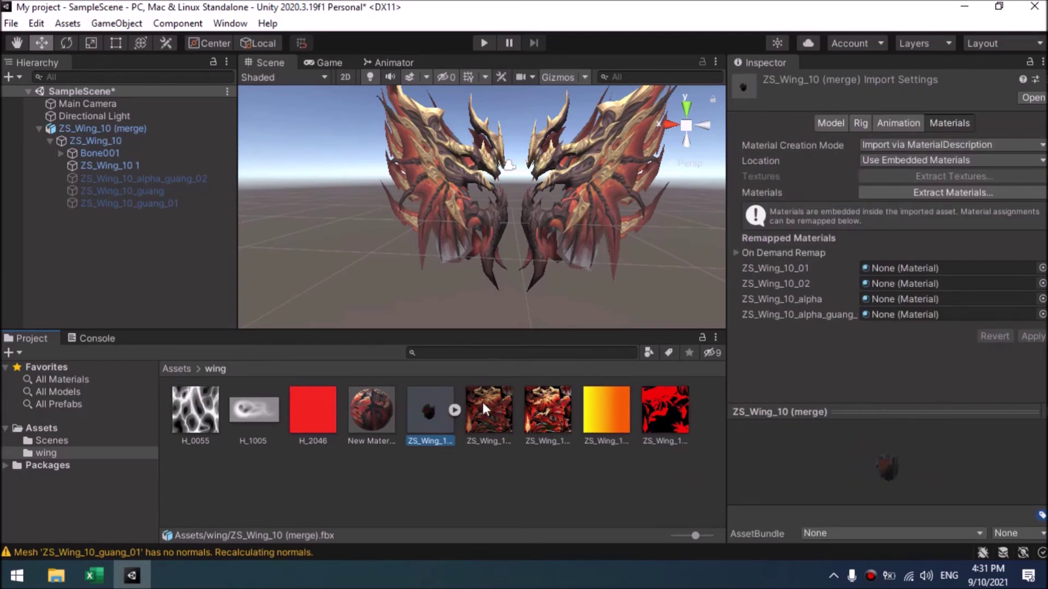
{"action": "left_click_drag", "start_coordinate": [370, 418], "coordinate": [935, 294]}
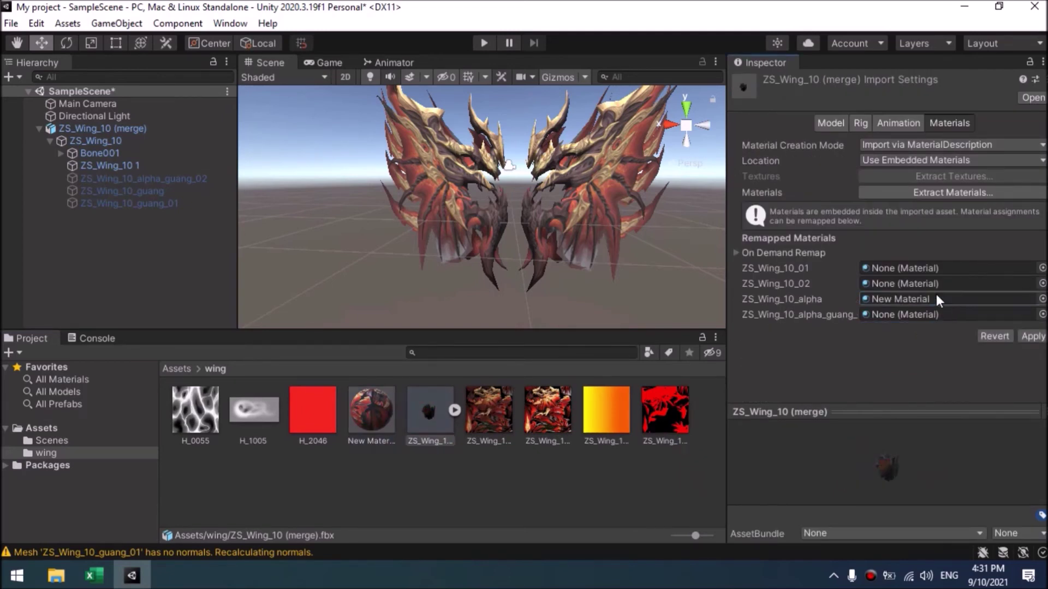
{"action": "left_click", "coordinate": [1037, 343]}
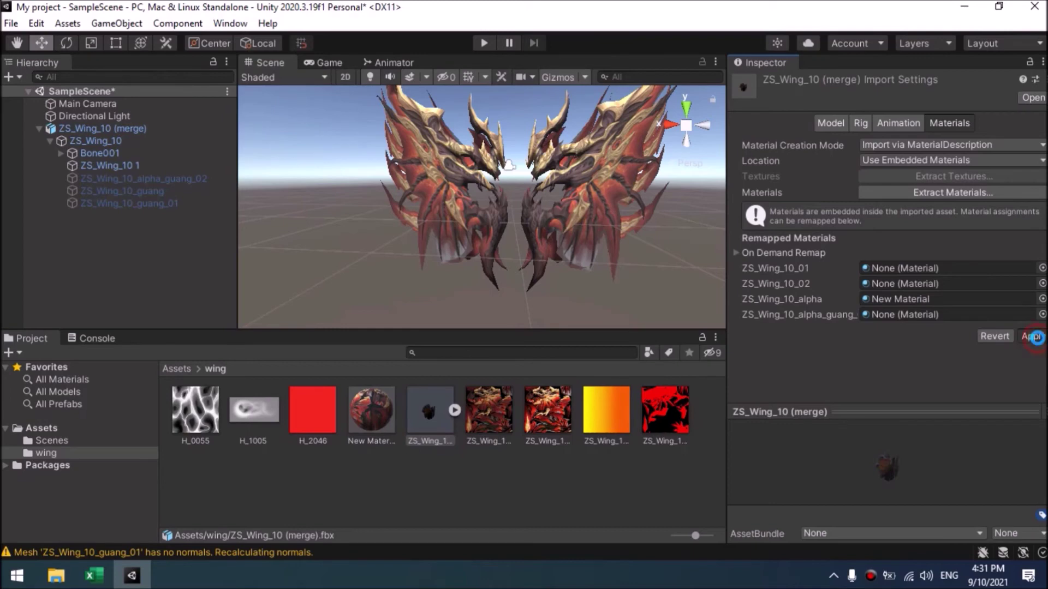
- Create an animator controller with the default name New Animator Controller in Assets/wing
{"action": "scroll", "coordinate": [574, 270], "scroll_direction": "up", "scroll_amount": 5}
{"action": "left_click_drag", "start_coordinate": [566, 262], "coordinate": [627, 137], "text": "alt"}
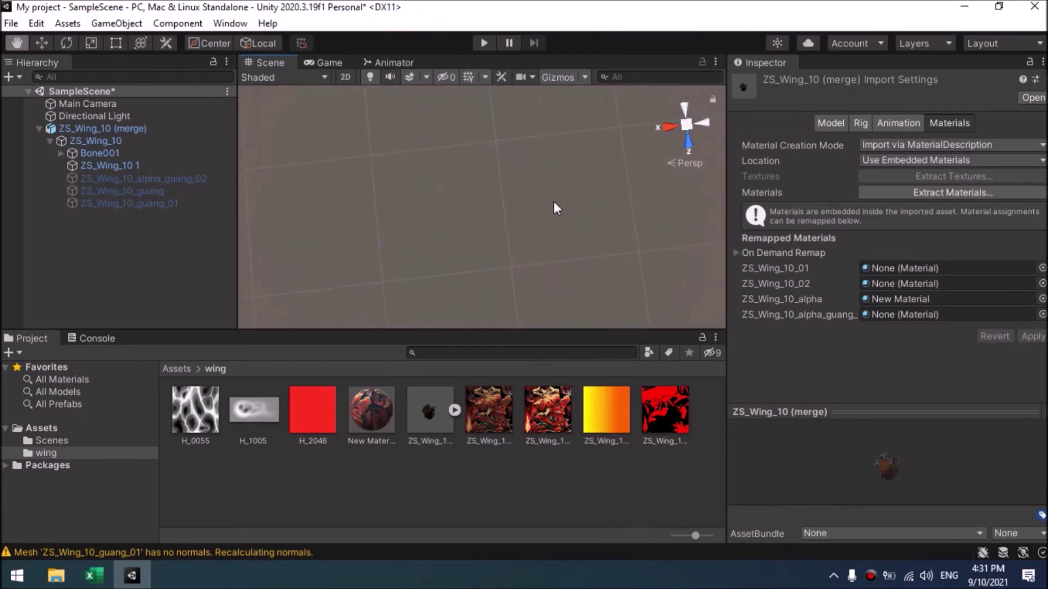
{"action": "key", "text": "w"}
{"action": "key", "text": "f"}
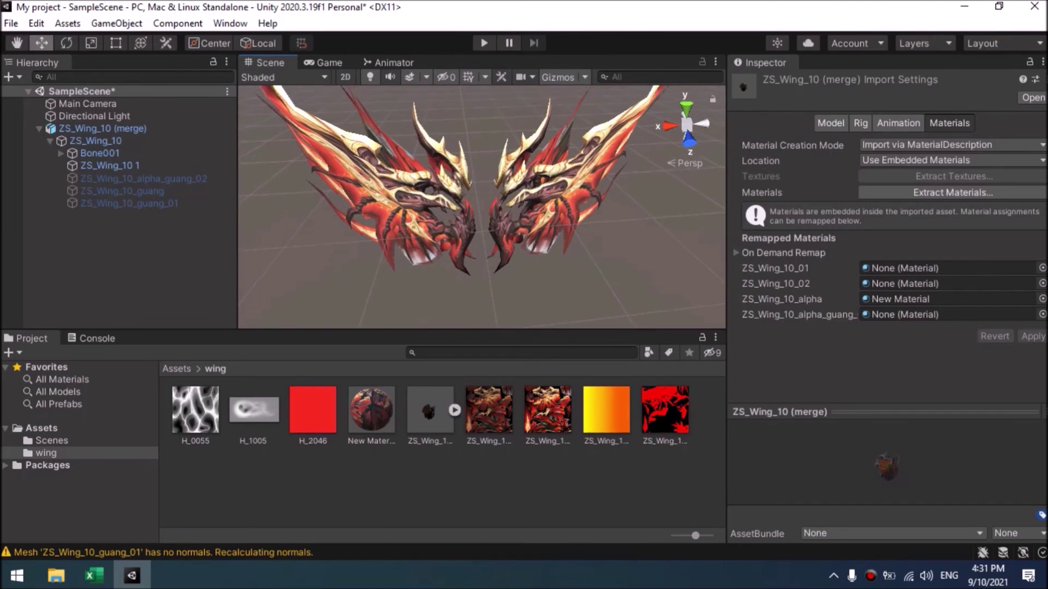
{"action": "right_click", "coordinate": [414, 477]}
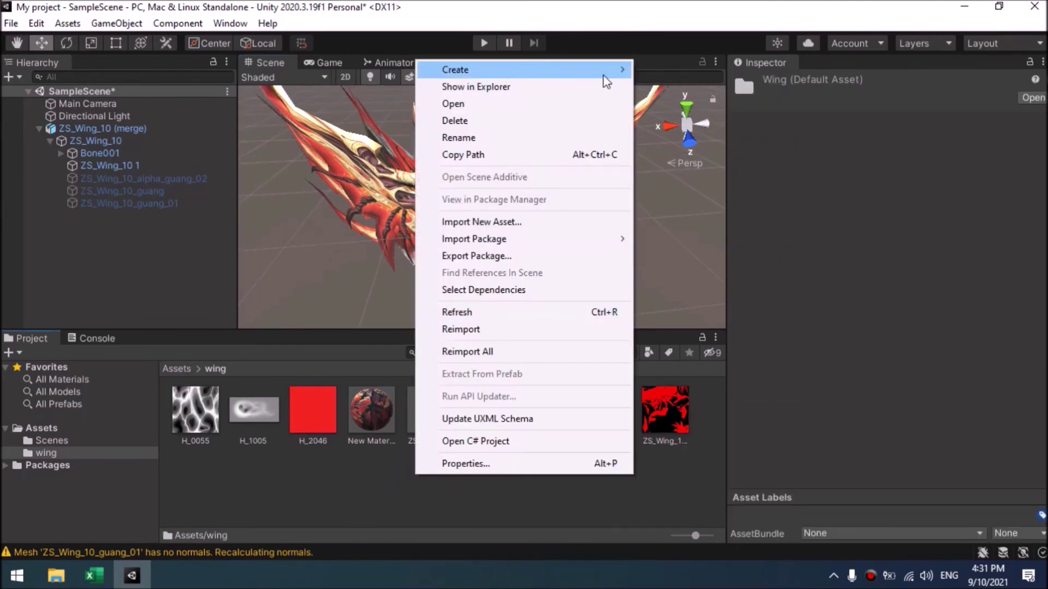
{"action": "mouse_move", "coordinate": [610, 81]}
{"action": "left_click", "coordinate": [704, 415]}
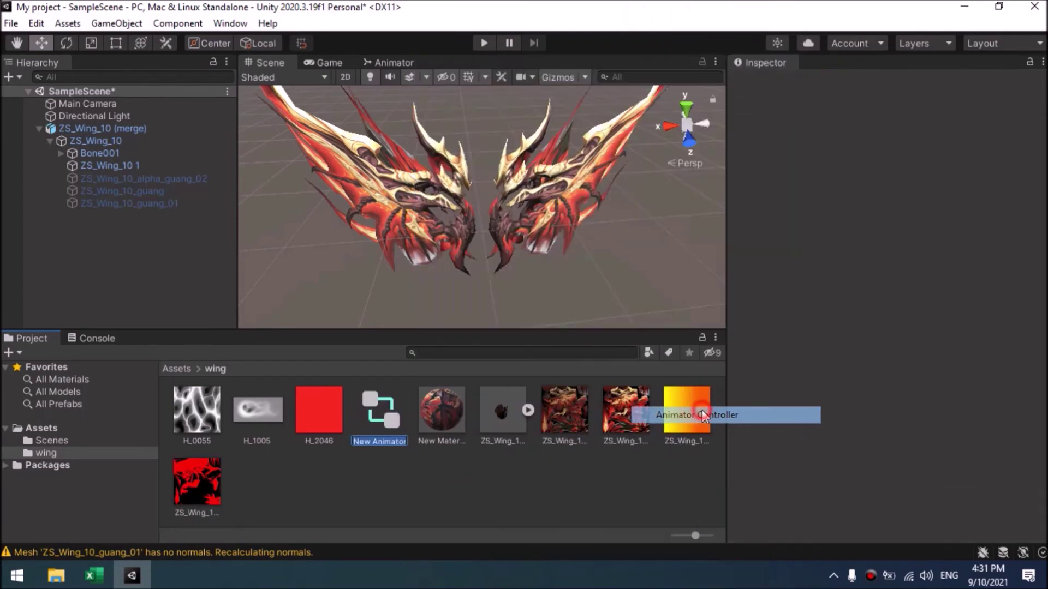
{"action": "key", "text": "Return"}
- Open New Animator Controller and add the Stand clip from ZS_Wing_10 (merge) to its Base Layer as the default state
{"action": "double_click", "coordinate": [380, 420]}
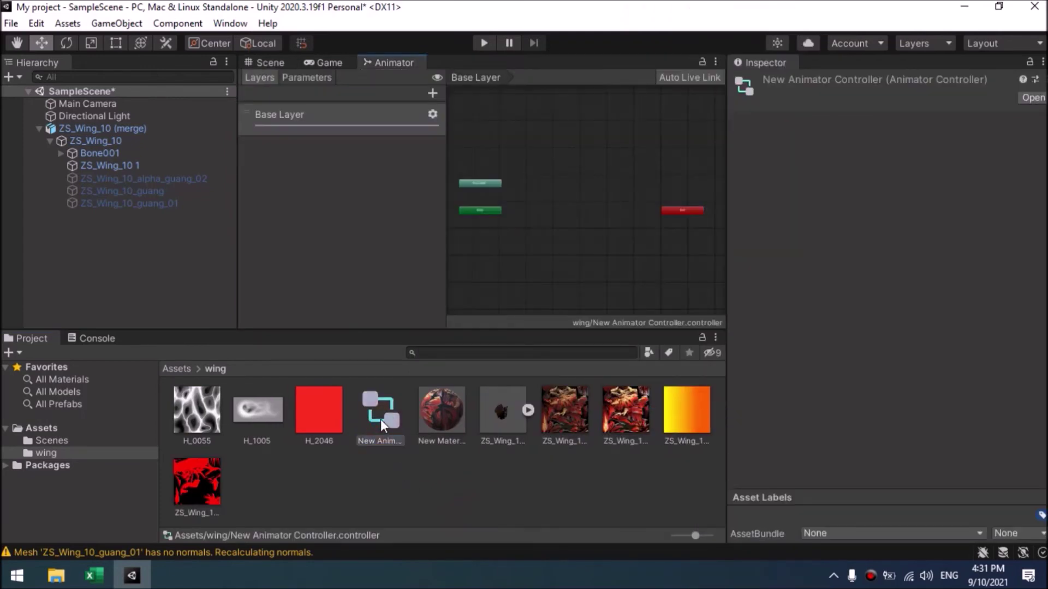
{"action": "left_click", "coordinate": [494, 411]}
{"action": "left_click", "coordinate": [528, 411]}
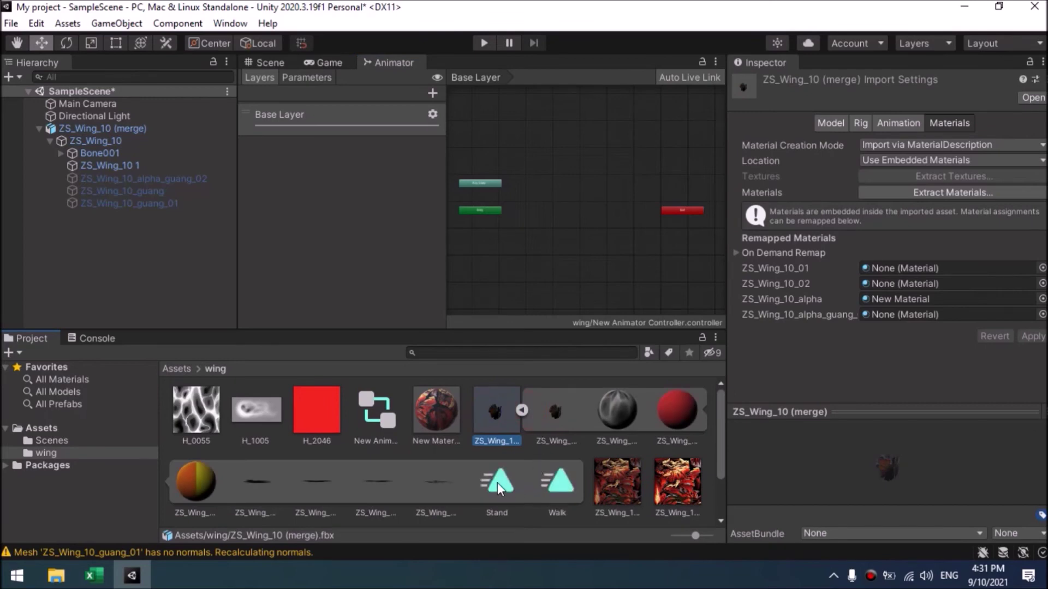
{"action": "left_click_drag", "start_coordinate": [514, 484], "coordinate": [546, 251]}
{"action": "scroll", "coordinate": [546, 254], "scroll_direction": "up", "scroll_amount": 4}
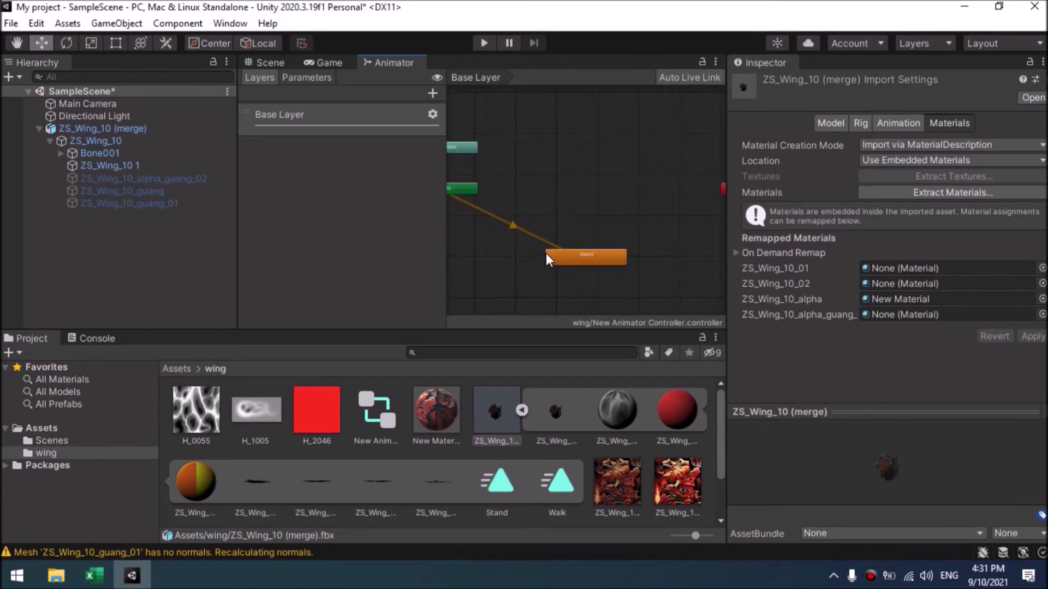
- Open the Stand state's clip in the ZS_Wing_10 (merge) import settings, enable Loop Time and apply it
{"action": "left_click", "coordinate": [572, 263]}
{"action": "double_click", "coordinate": [584, 264]}
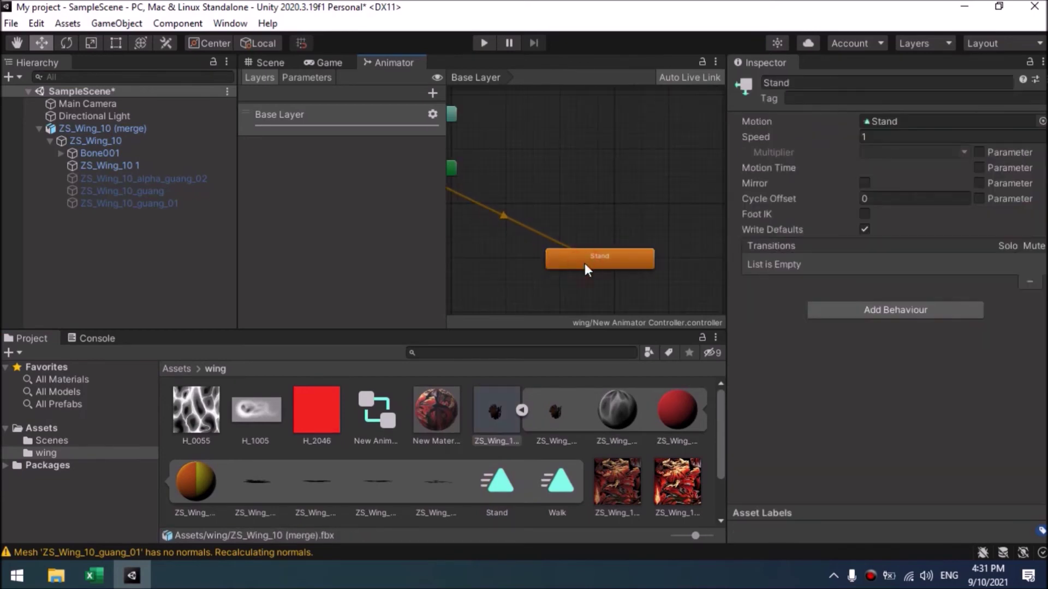
{"action": "scroll", "coordinate": [742, 270], "scroll_direction": "down", "scroll_amount": 5}
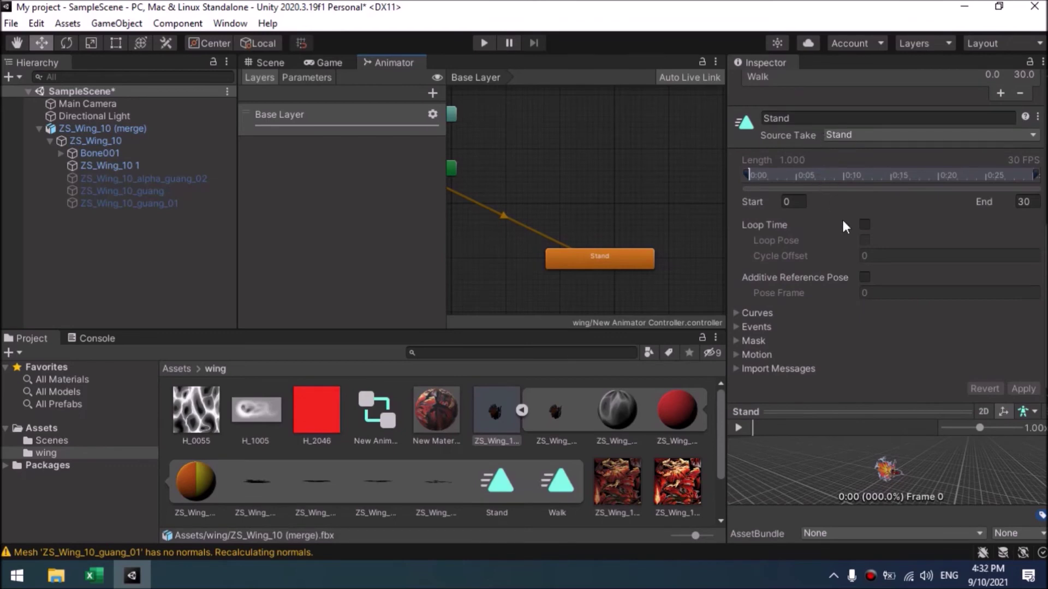
{"action": "left_click", "coordinate": [864, 226]}
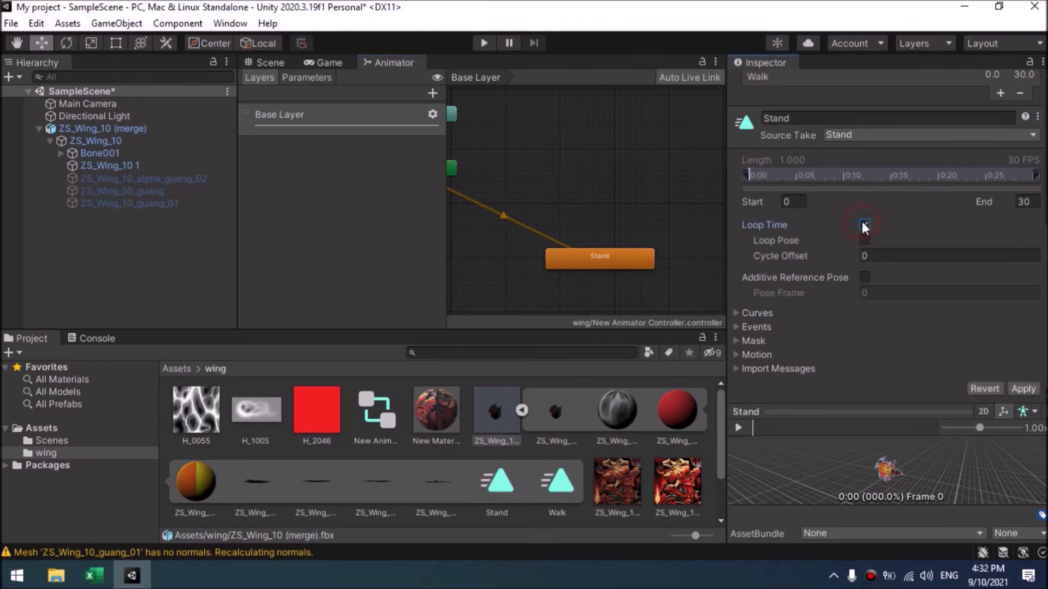
{"action": "left_click", "coordinate": [1014, 389]}
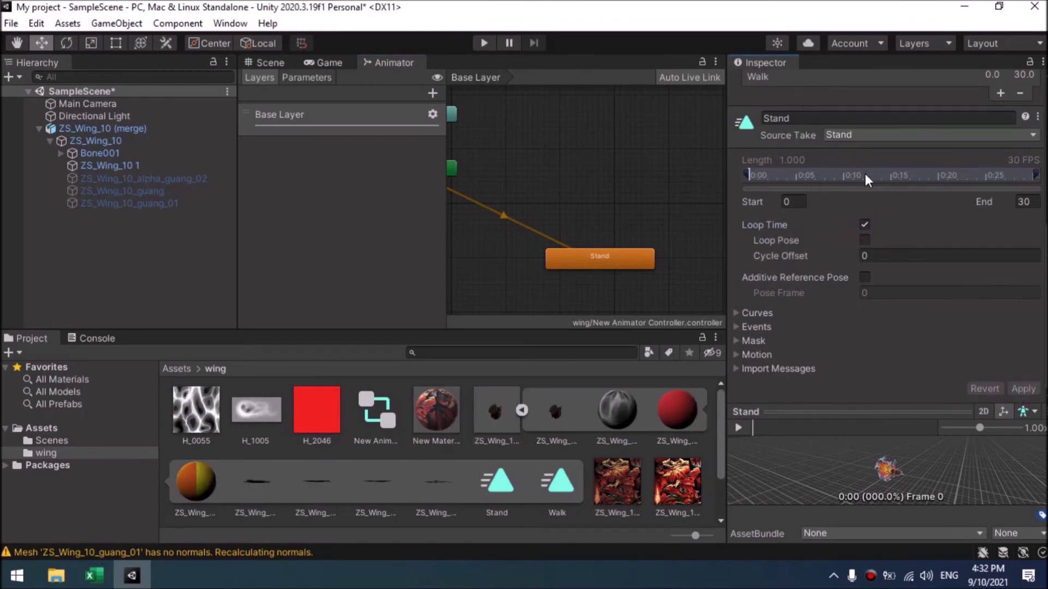
- Enable Loop Time for the Walk clip in the ZS_Wing_10 (merge) import settings and apply it
{"action": "scroll", "coordinate": [840, 218], "scroll_direction": "up", "scroll_amount": 5}
{"action": "left_click", "coordinate": [770, 355]}
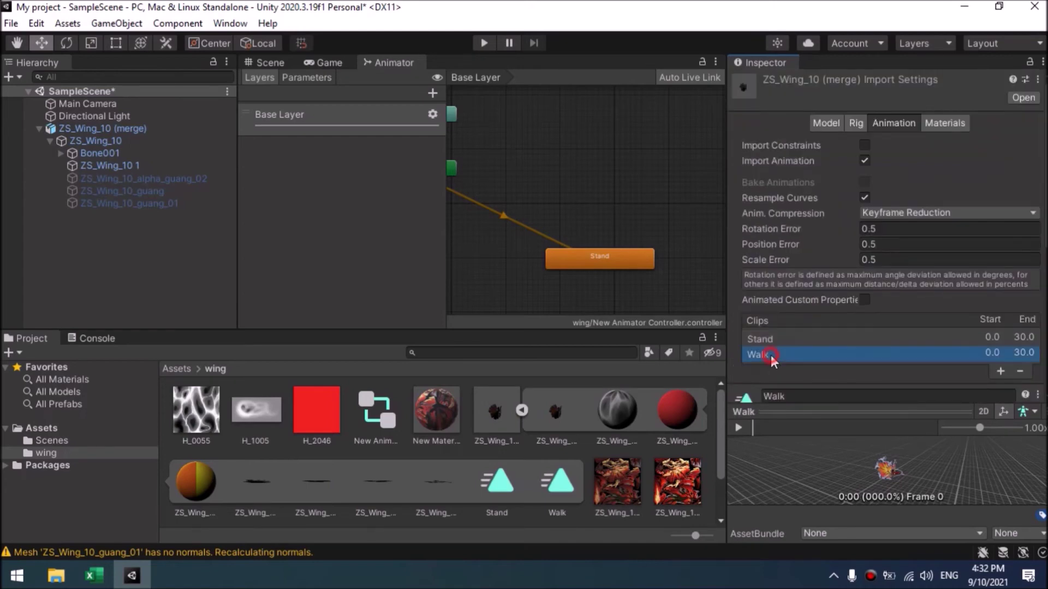
{"action": "scroll", "coordinate": [799, 358], "scroll_direction": "down", "scroll_amount": 5}
{"action": "left_click", "coordinate": [864, 223]}
{"action": "left_click", "coordinate": [1012, 388]}
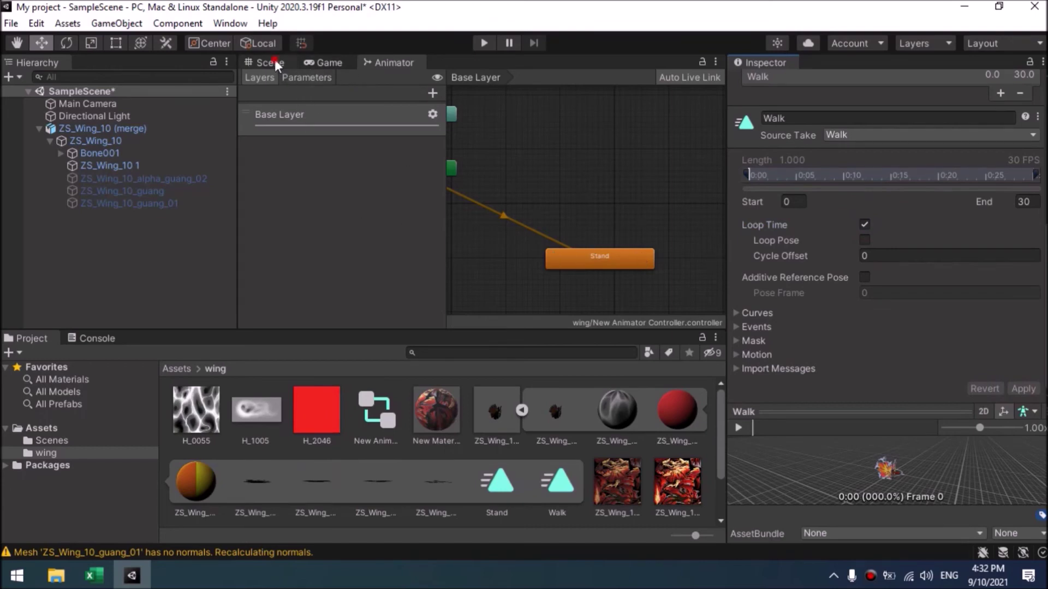
- Attach New Animator Controller to the ZS_Wing_10 (merge) object in the scene
{"action": "left_click", "coordinate": [275, 64]}
{"action": "left_click", "coordinate": [40, 128]}
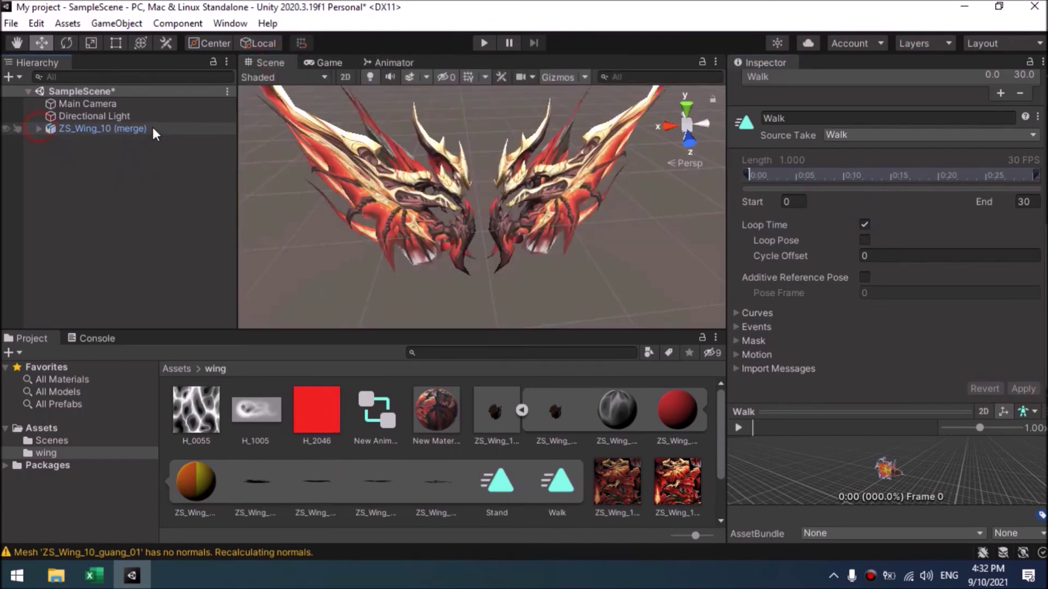
{"action": "left_click", "coordinate": [151, 127]}
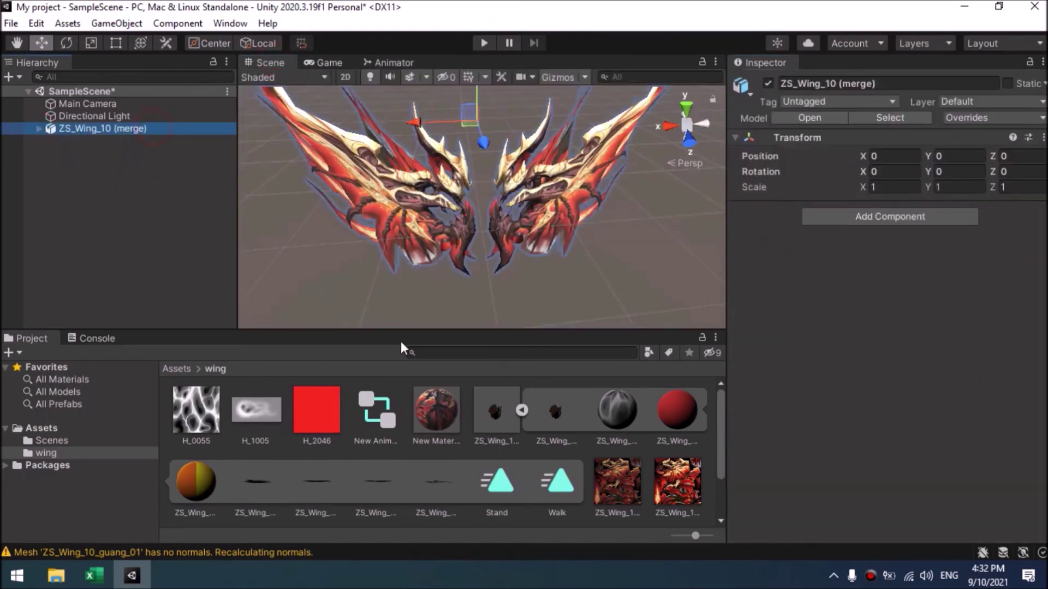
{"action": "left_click", "coordinate": [521, 411]}
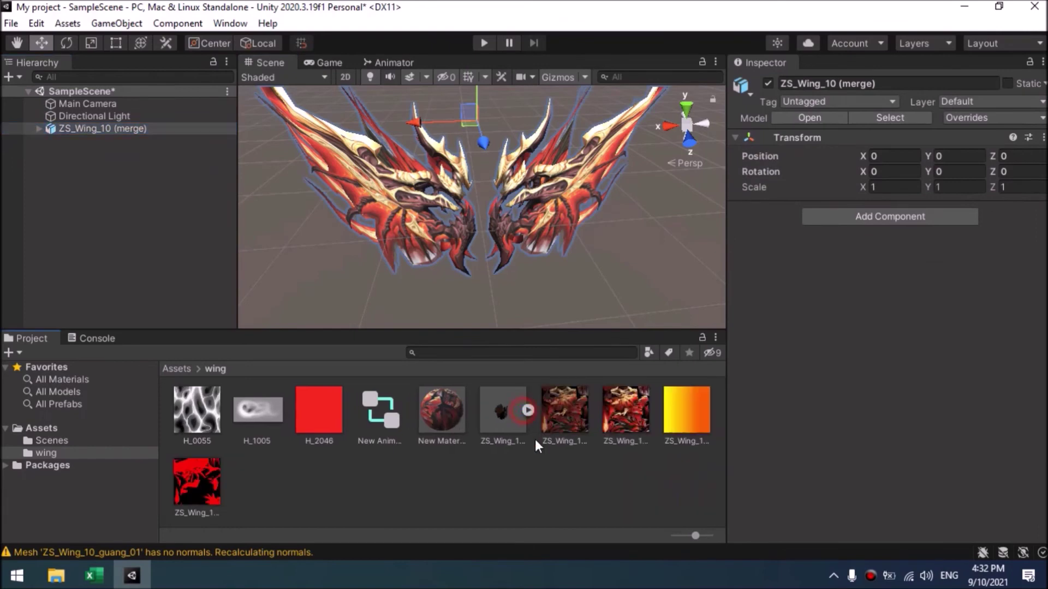
{"action": "left_click", "coordinate": [375, 404]}
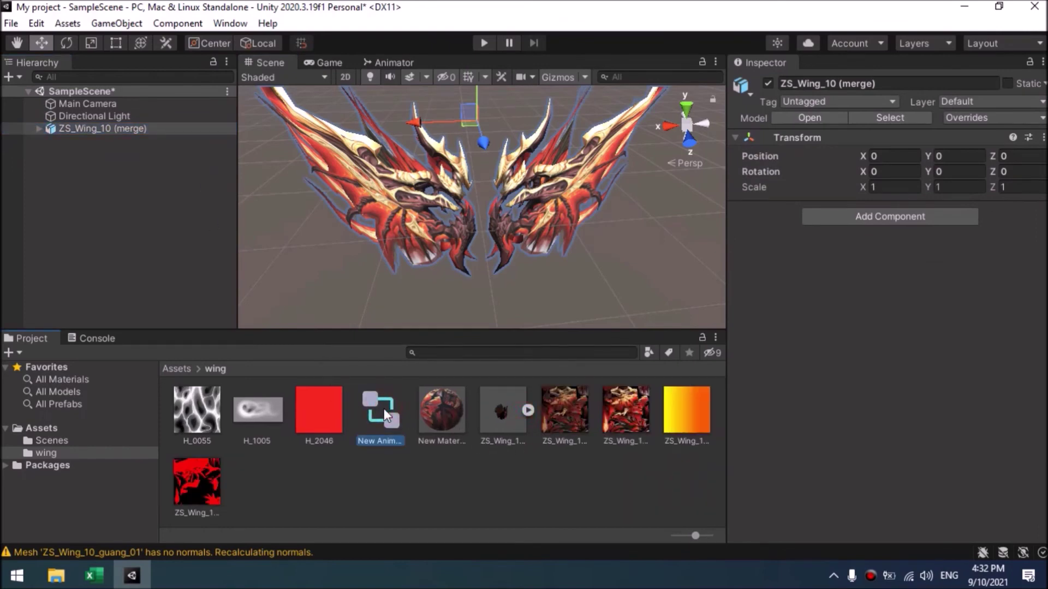
{"action": "left_click", "coordinate": [55, 116]}
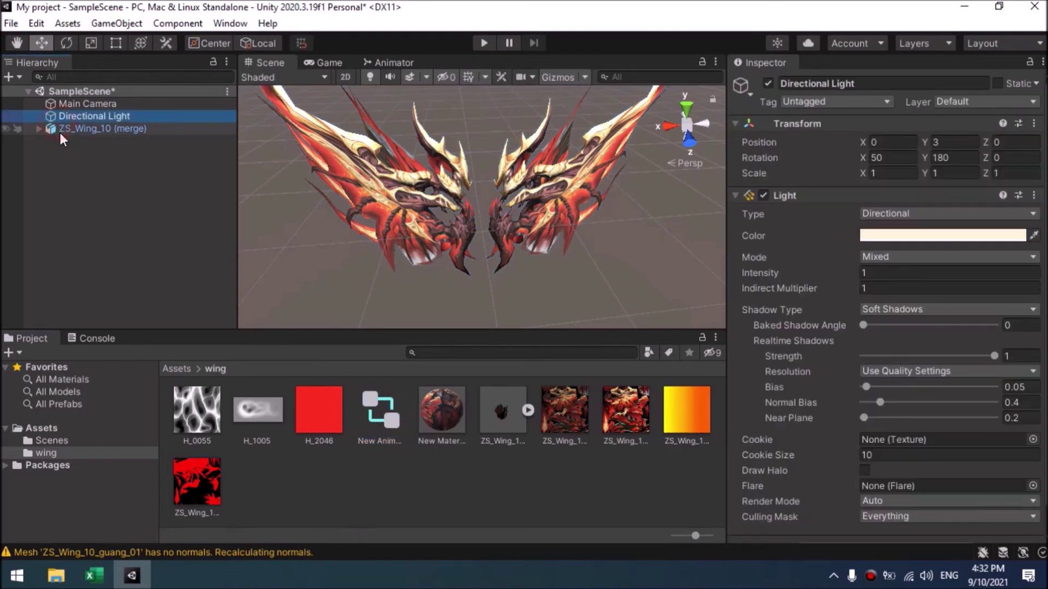
{"action": "left_click", "coordinate": [58, 130]}
{"action": "left_click_drag", "start_coordinate": [382, 412], "coordinate": [886, 322]}
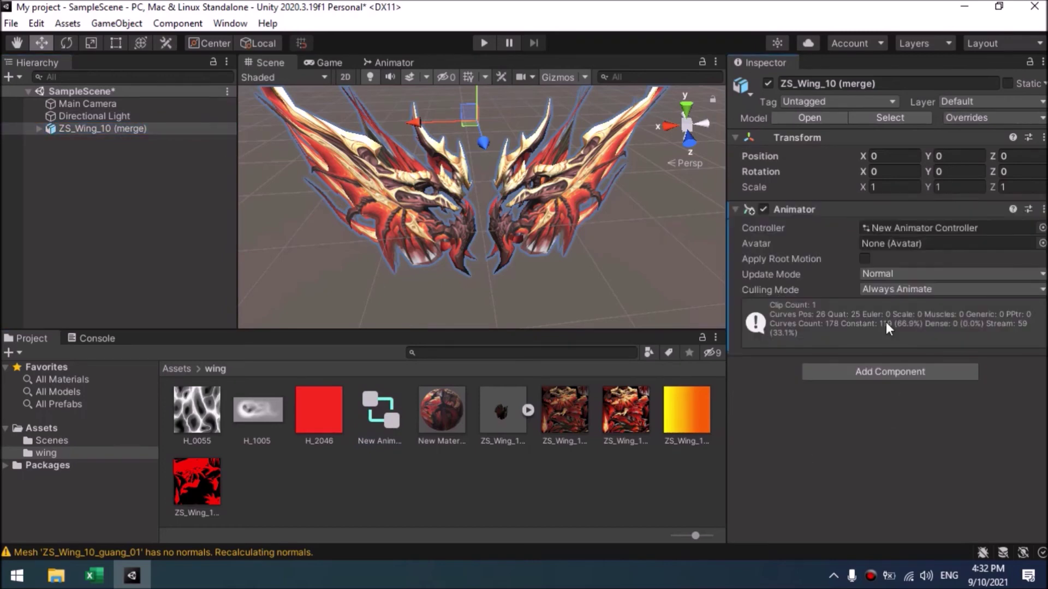
- Turn on Maximize On Play for the Game view
{"action": "left_click", "coordinate": [328, 63]}
{"action": "left_click", "coordinate": [547, 76]}
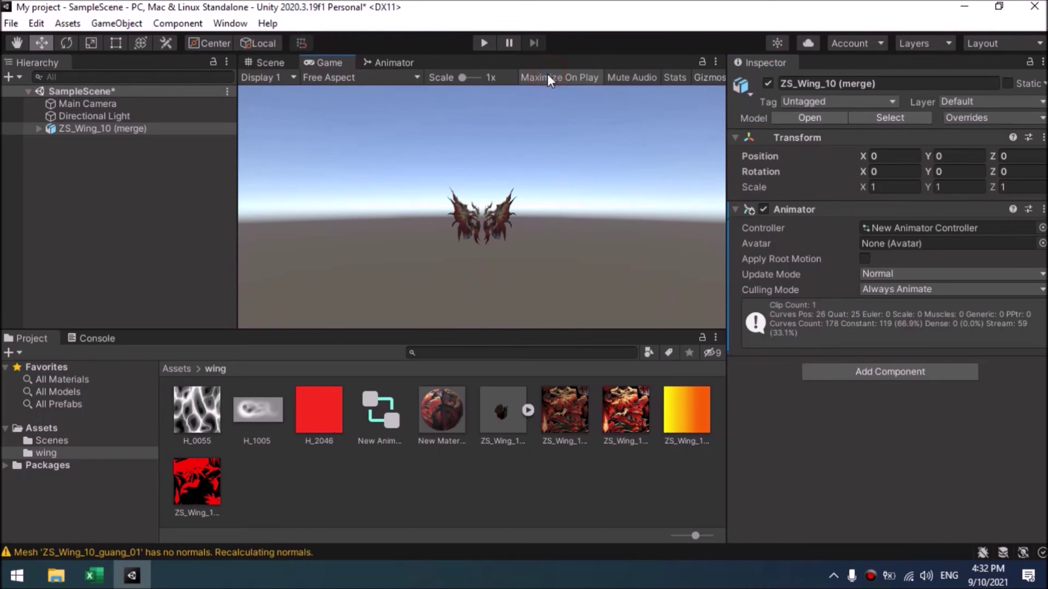
- Set the Main Camera's Z position to -5 to bring it closer to the wings
{"action": "left_click", "coordinate": [273, 63]}
{"action": "left_click", "coordinate": [115, 104]}
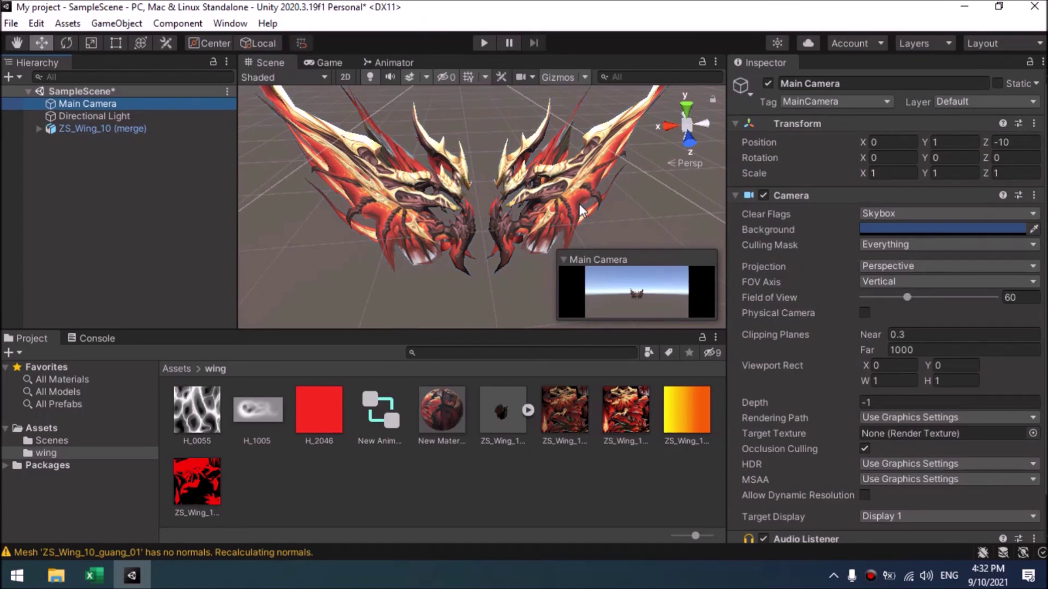
{"action": "right_click_drag", "start_coordinate": [527, 180], "coordinate": [982, 164]}
{"action": "left_click", "coordinate": [1010, 141]}
{"action": "type", "text": "-5"}
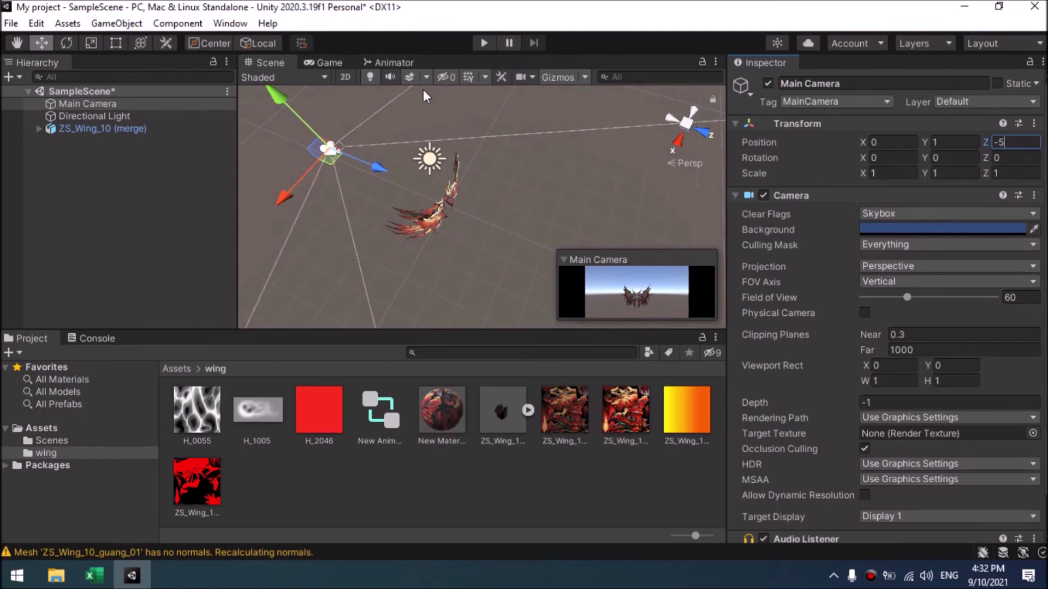
- Set the Main Camera's Y rotation to 180 and its Z position to 5 to face the wings from the opposite side
{"action": "left_click", "coordinate": [957, 159]}
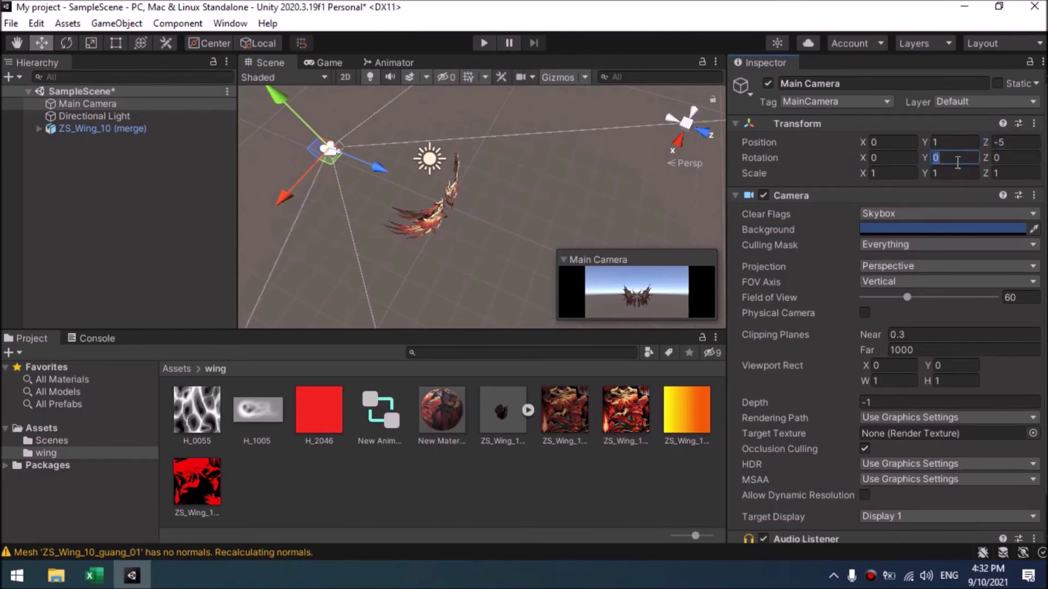
{"action": "type", "text": "180"}
{"action": "key", "text": "shift+Tab"}
{"action": "key", "text": "shift+Tab"}
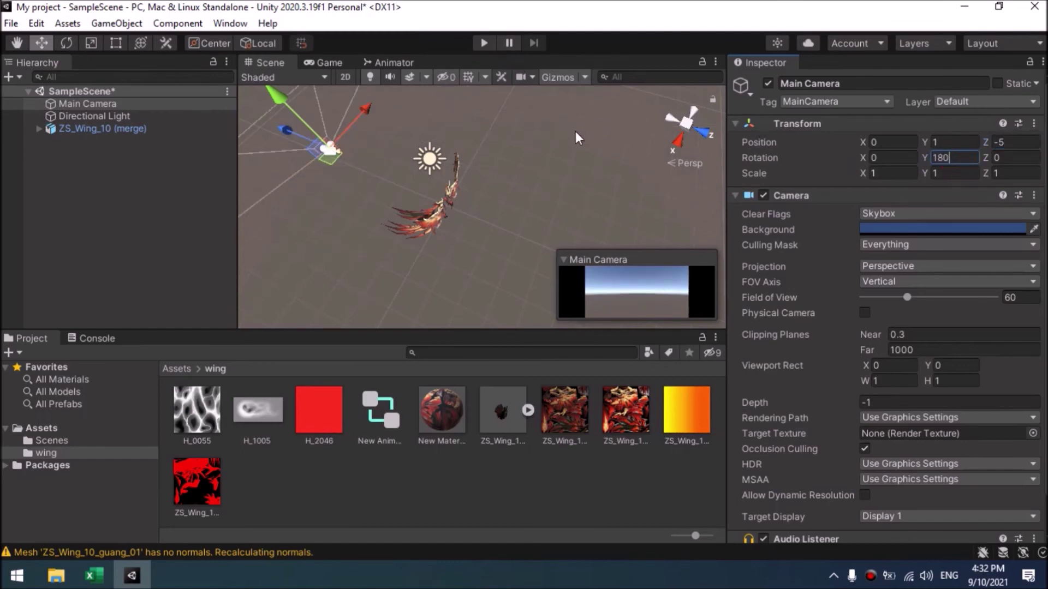
{"action": "type", "text": "5"}
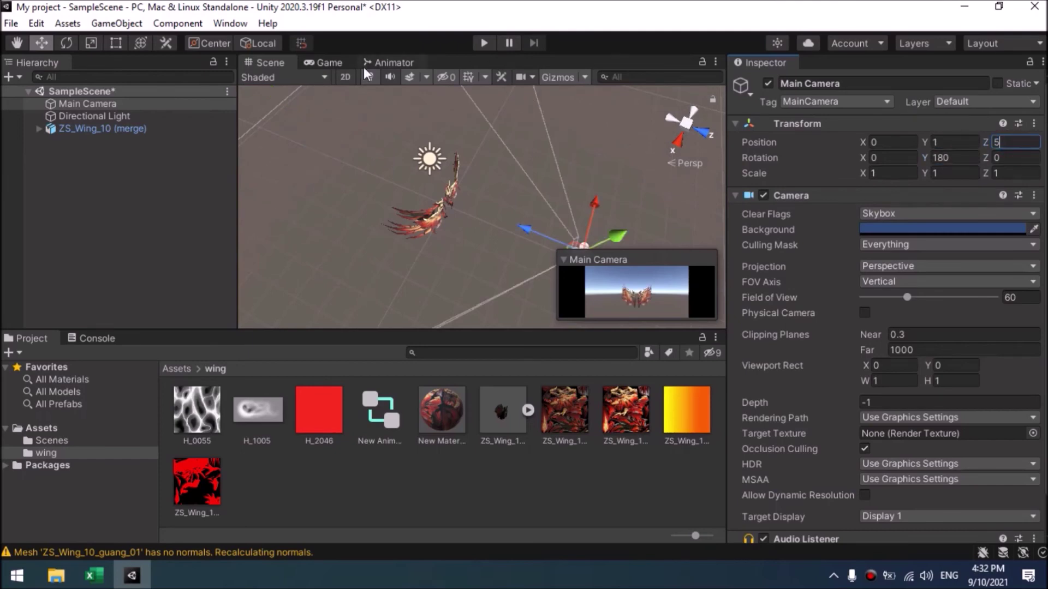
- Check the wings in the Game view, play the scene to watch their animation, and stop playback
{"action": "left_click", "coordinate": [327, 65]}
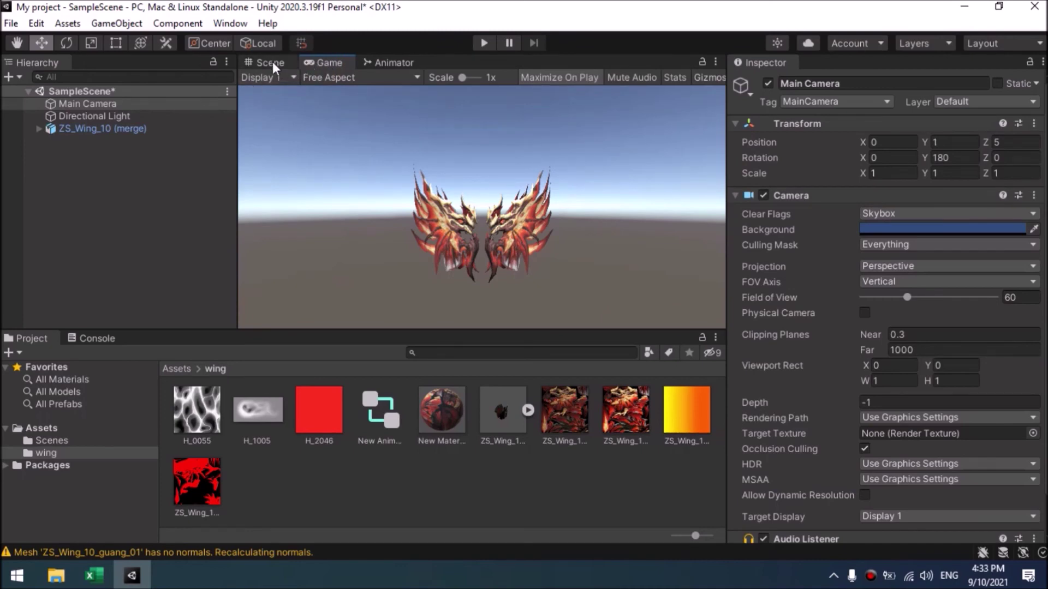
{"action": "left_click", "coordinate": [484, 43]}
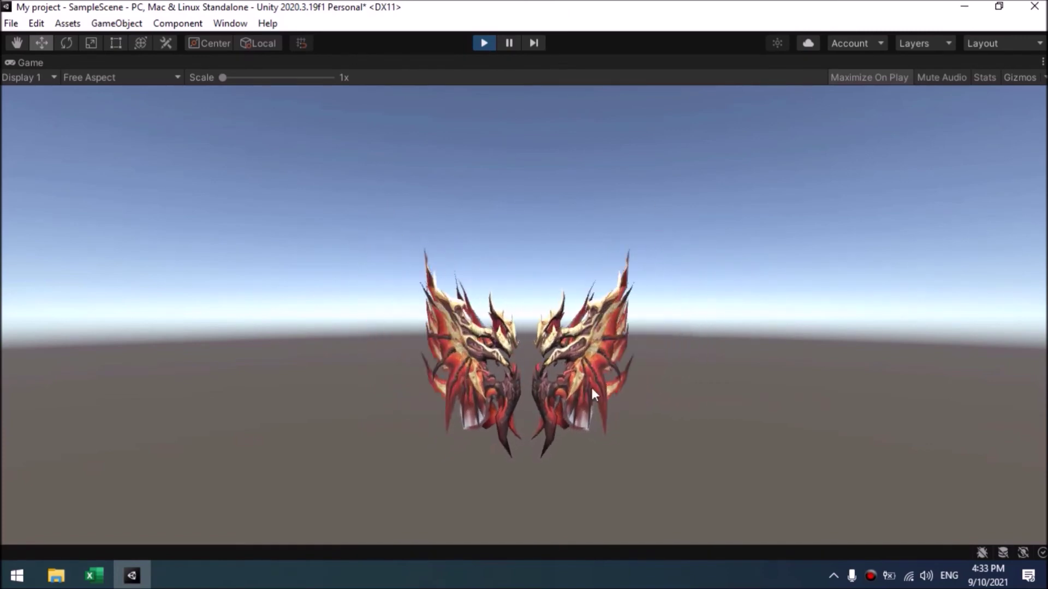
{"action": "left_click", "coordinate": [481, 43]}
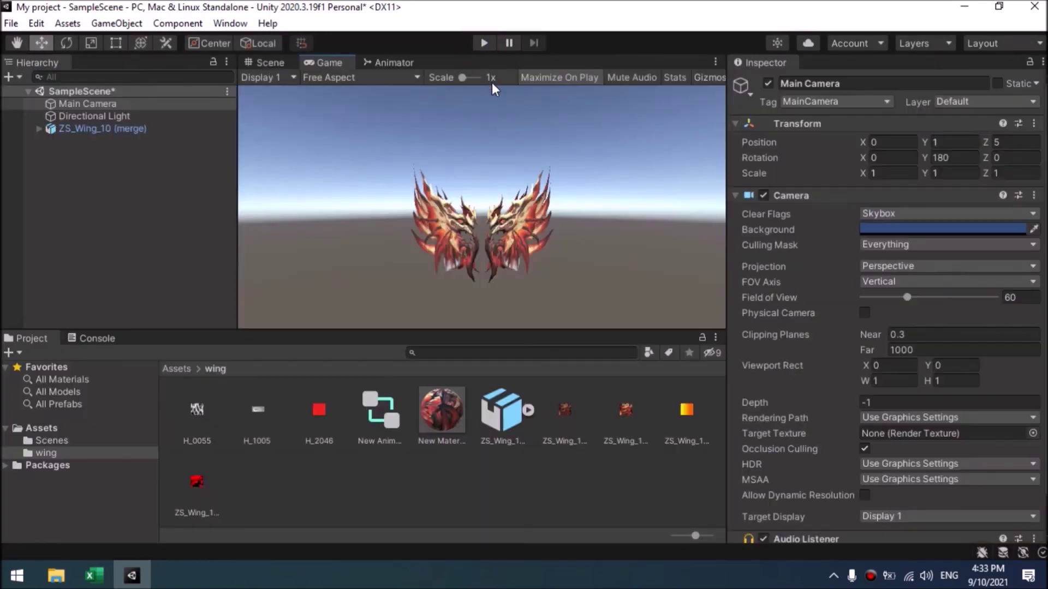
- Set the Main Camera's Z position to -5 and its Y rotation to 0
{"action": "left_click", "coordinate": [1015, 141]}
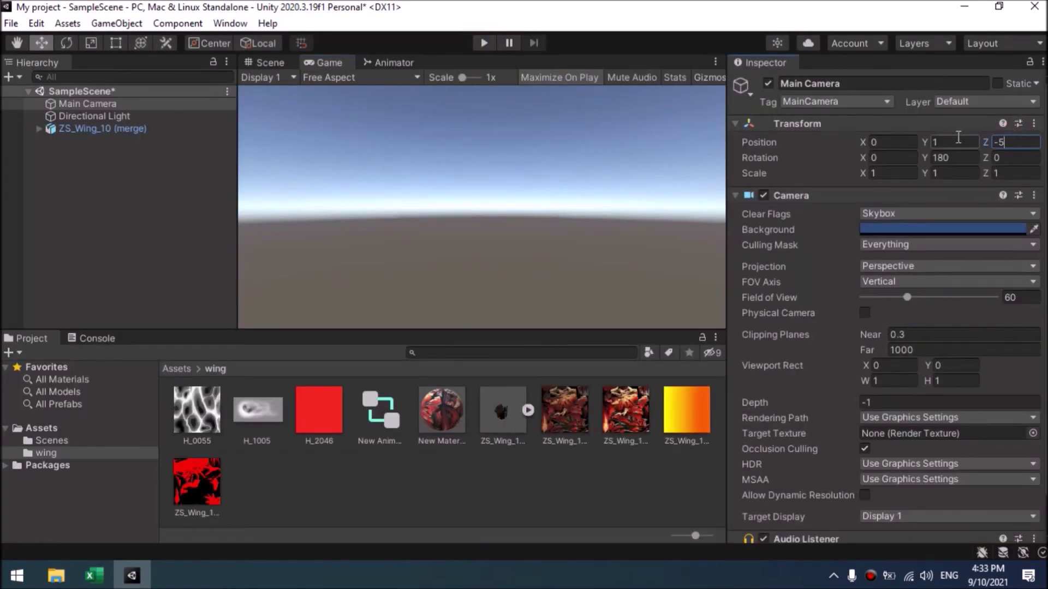
{"action": "left_click", "coordinate": [947, 159]}
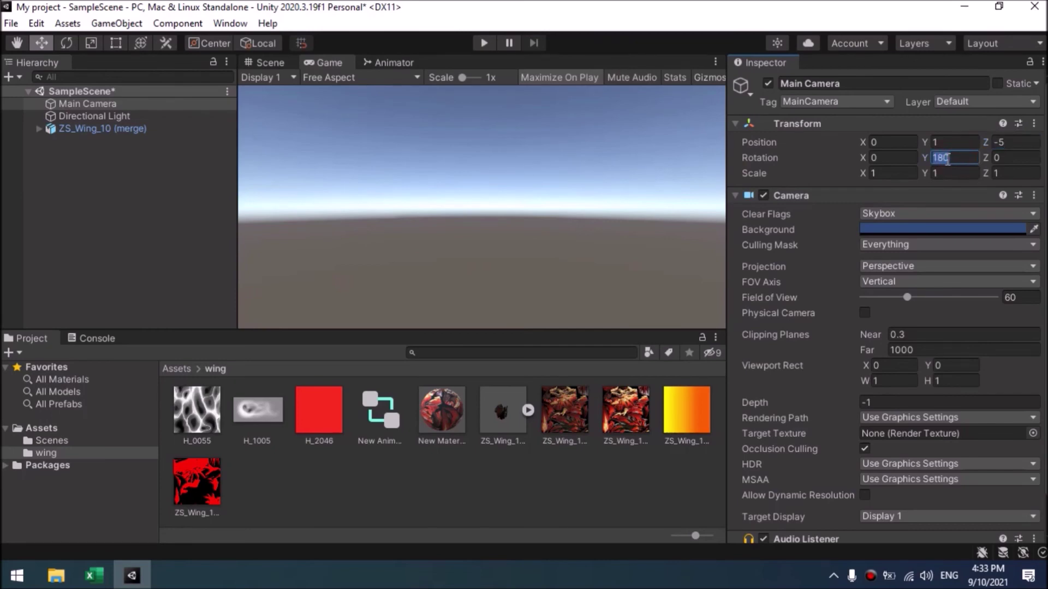
{"action": "type", "text": "0"}
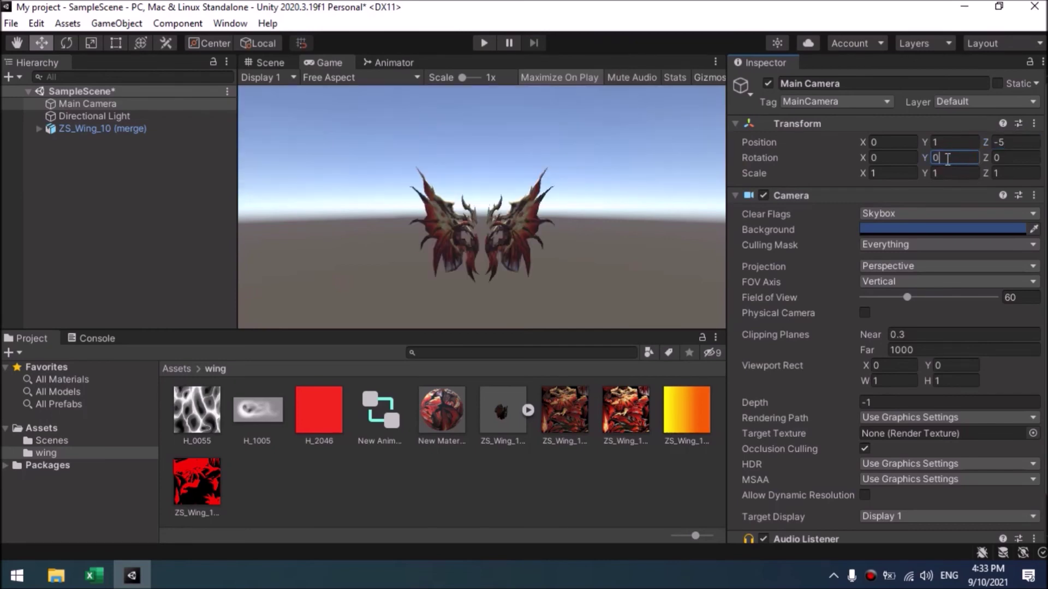
- Set the Directional Light's Y rotation to 0 and play the scene
{"action": "left_click", "coordinate": [157, 117]}
{"action": "left_click", "coordinate": [957, 158]}
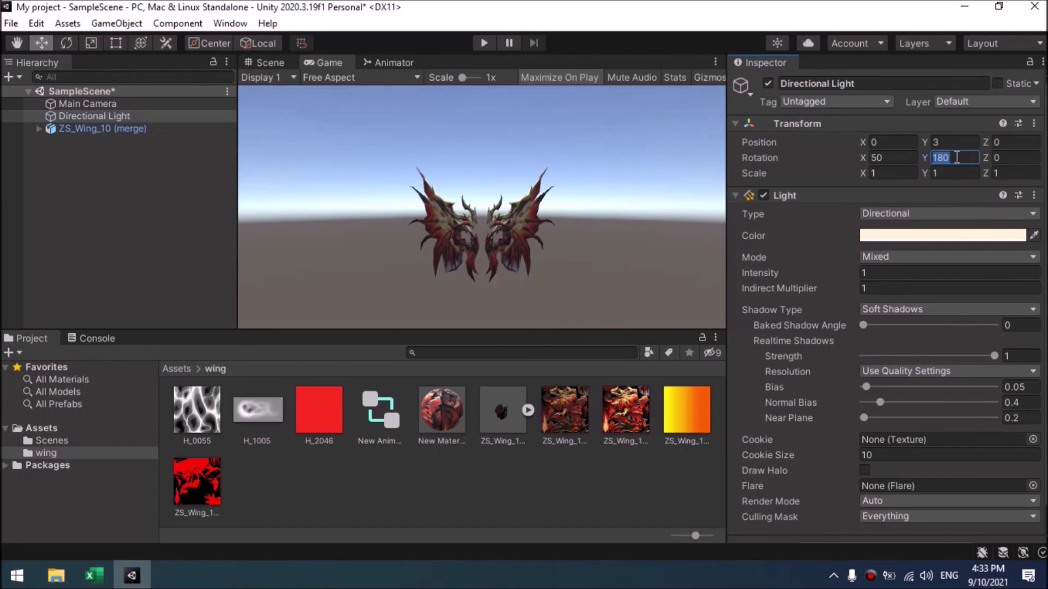
{"action": "type", "text": "0"}
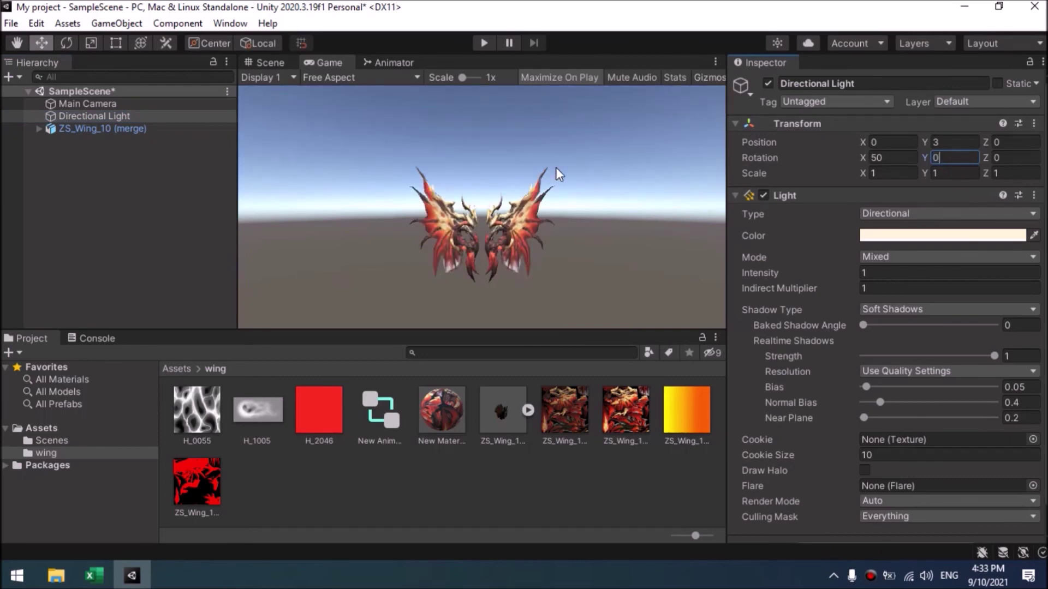
{"action": "left_click", "coordinate": [484, 42]}
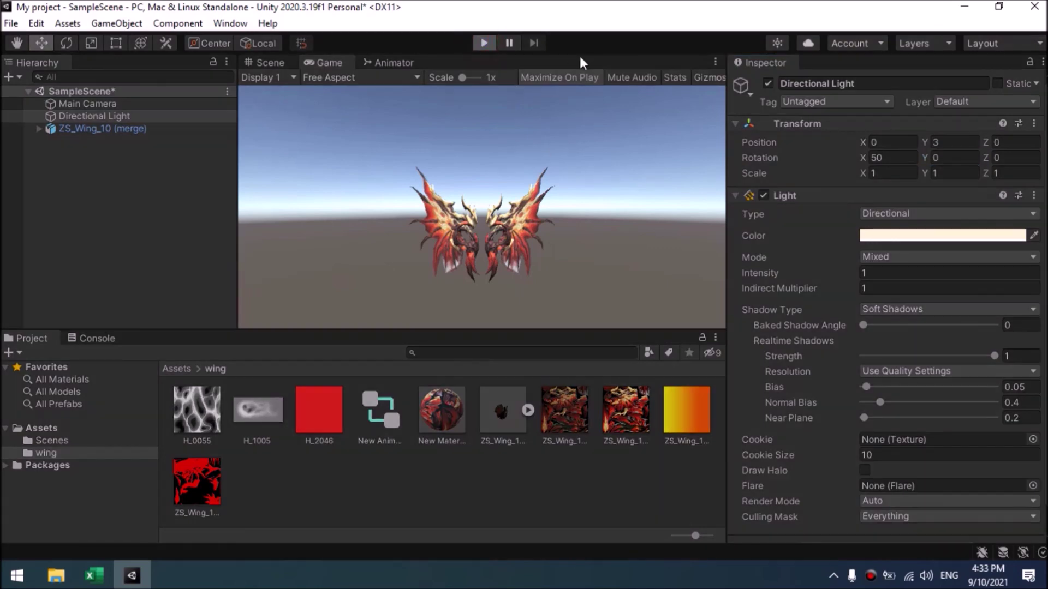